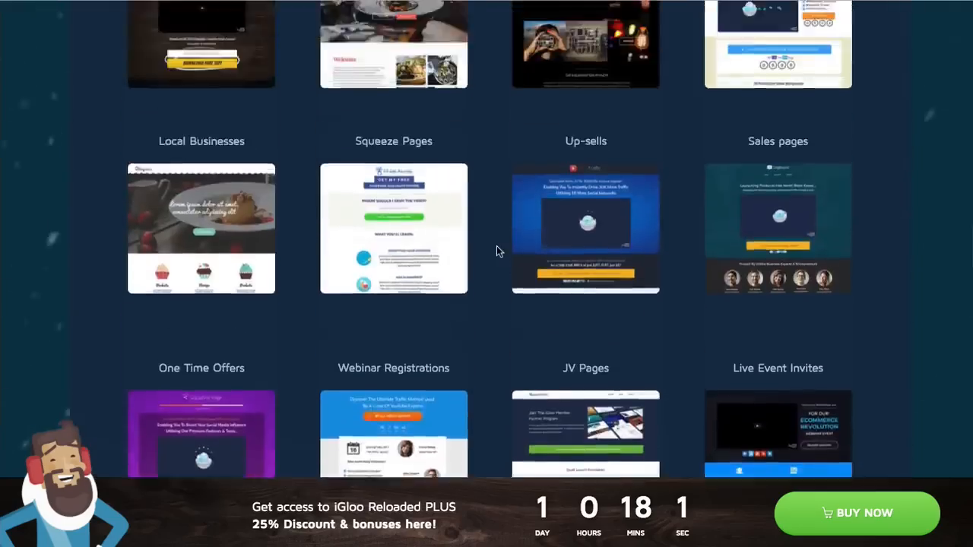
pyautogui.scroll(8, 496, 251)
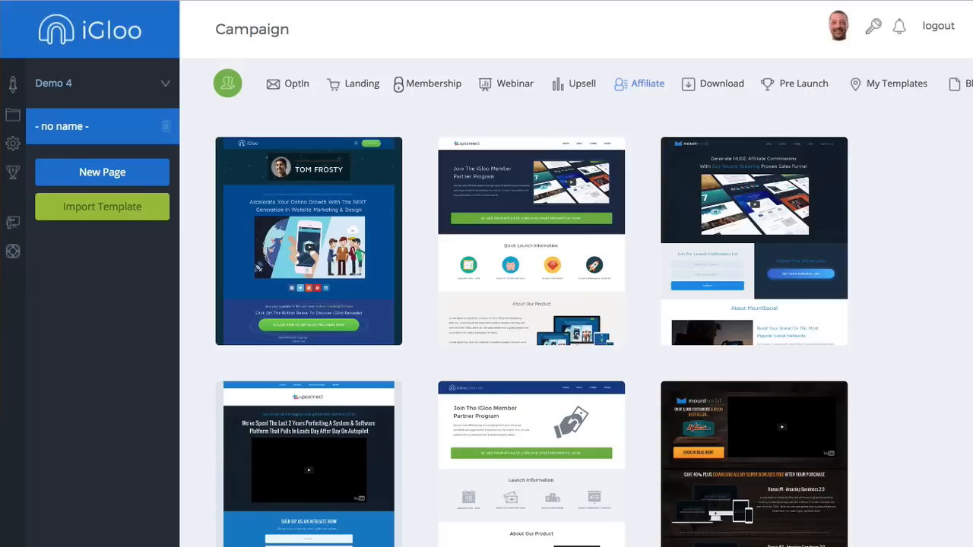
# - Create the 'Demo 5' campaign from the Dashboard and add a new blank page to edit
pyautogui.click(84, 36)
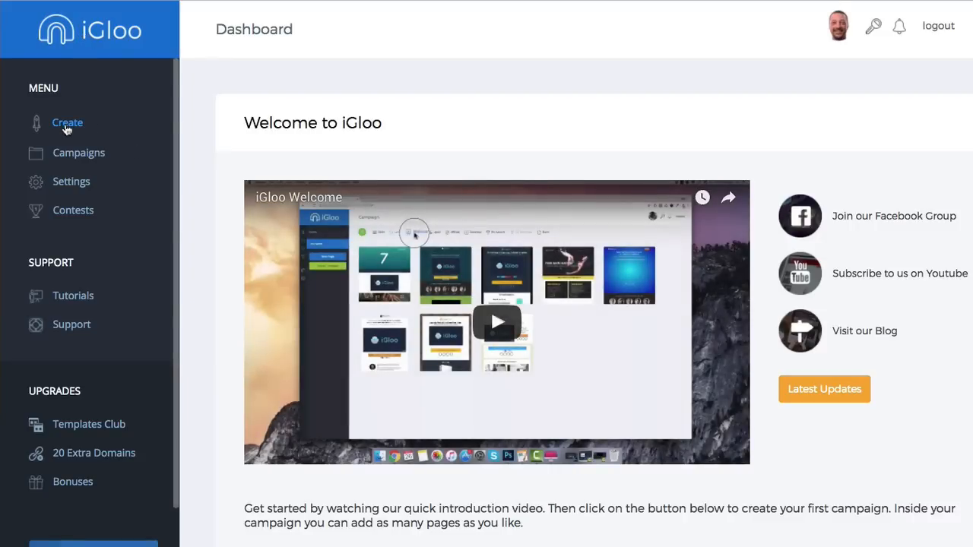
pyautogui.click(70, 126)
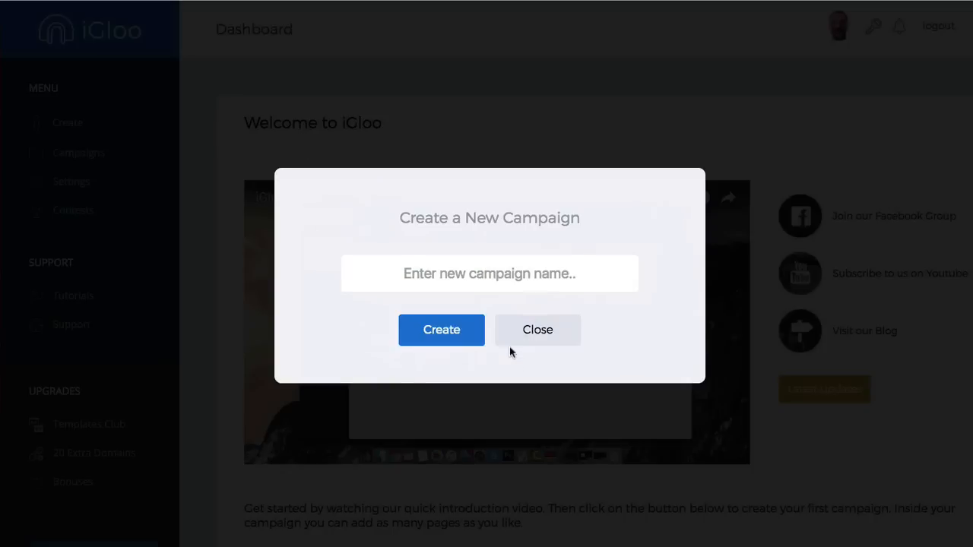
pyautogui.click(489, 273)
pyautogui.write('Demo 5')
pyautogui.click(459, 327)
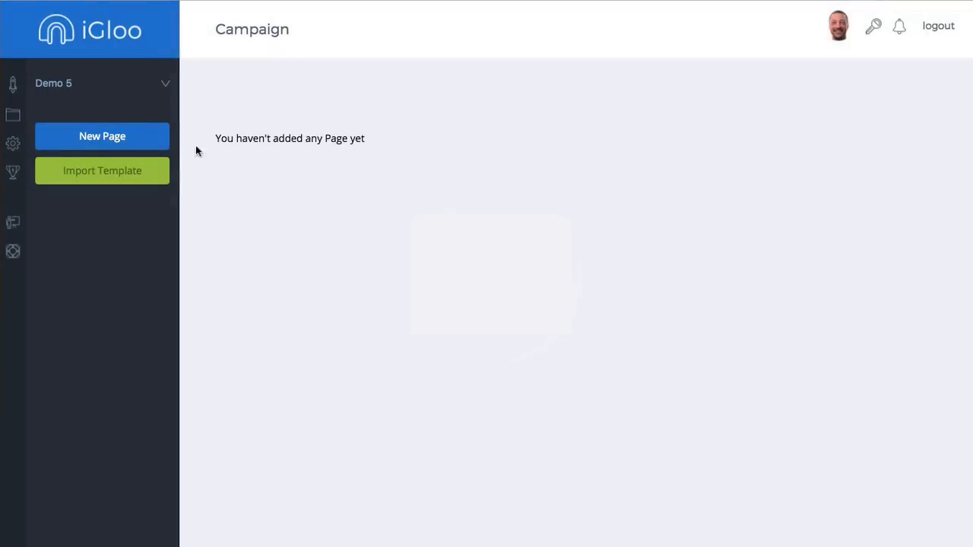
pyautogui.click(102, 136)
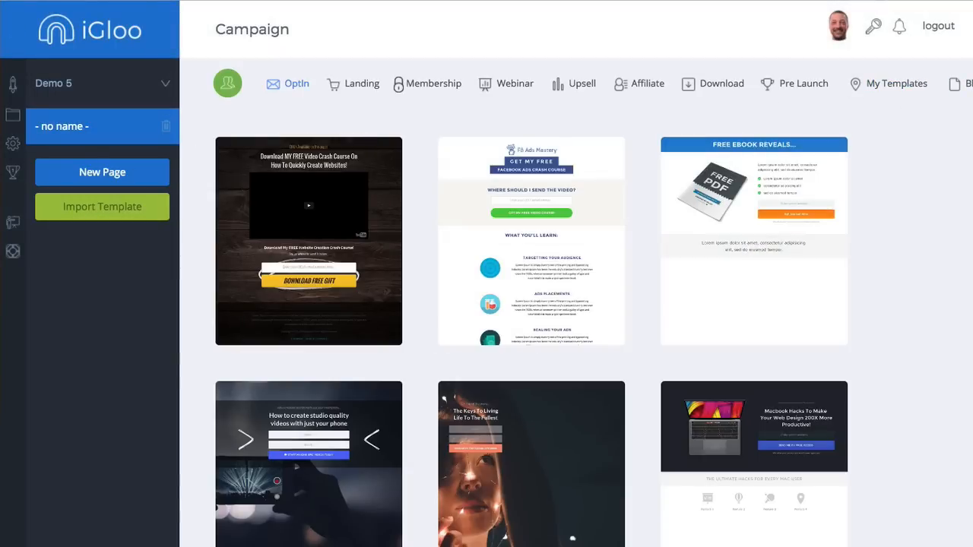
pyautogui.click(964, 85)
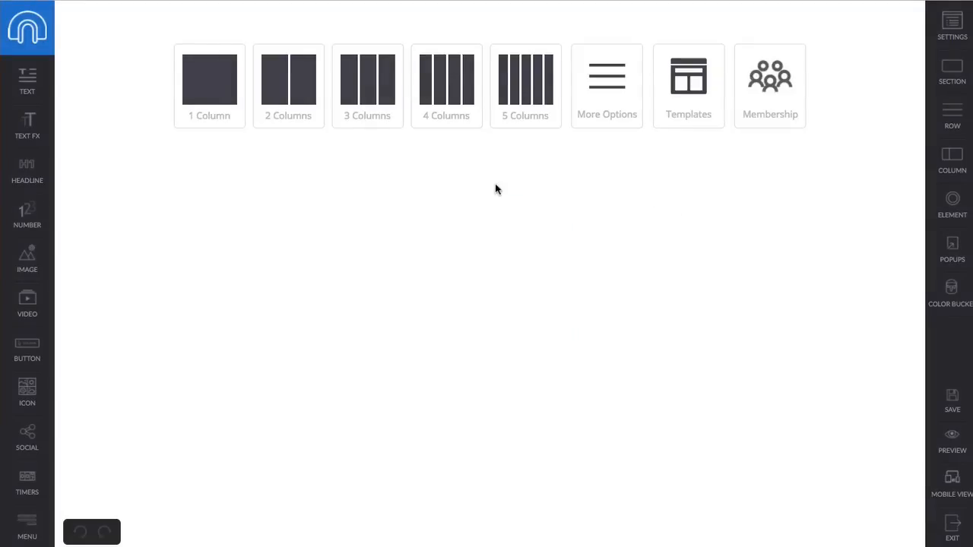
# - Replace the page's single-column first row with a 2-column row
pyautogui.click(604, 97)
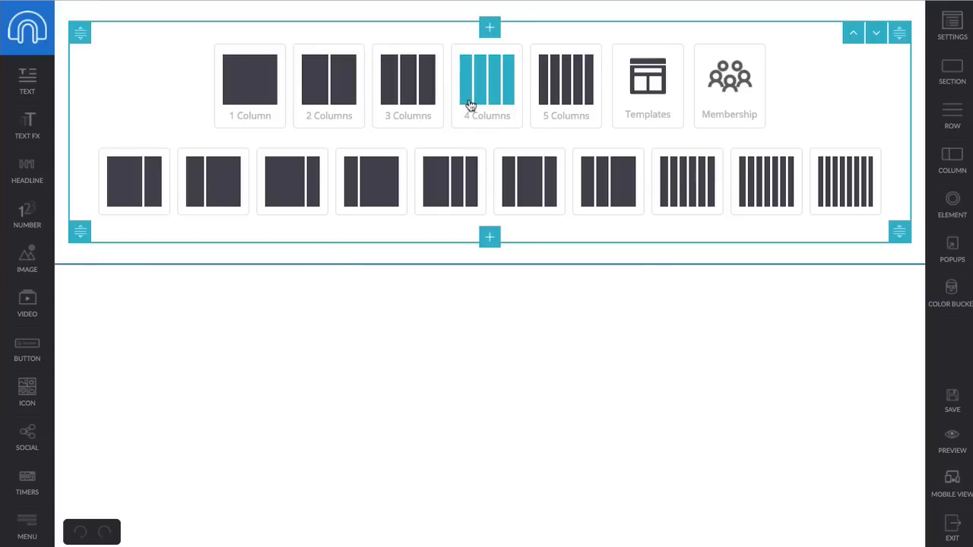
pyautogui.click(251, 96)
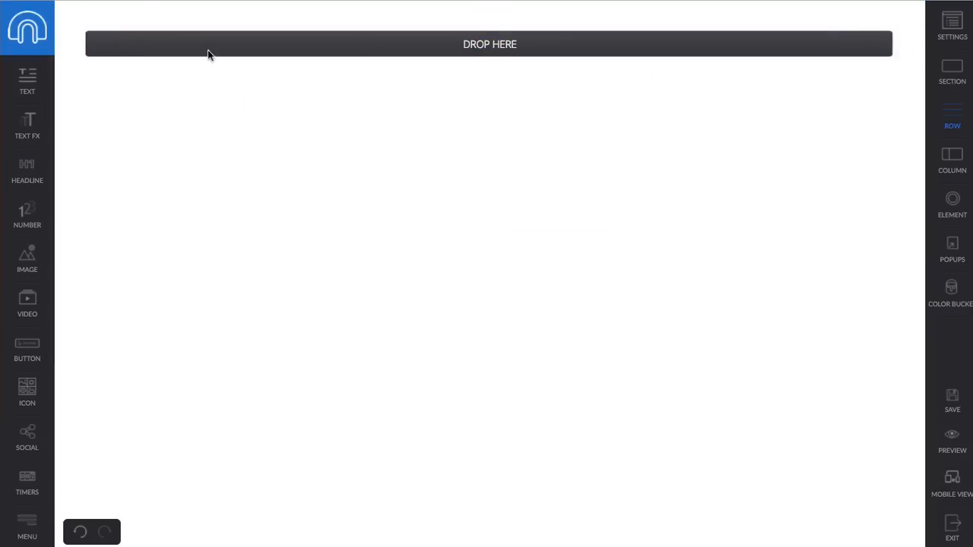
pyautogui.click(137, 14)
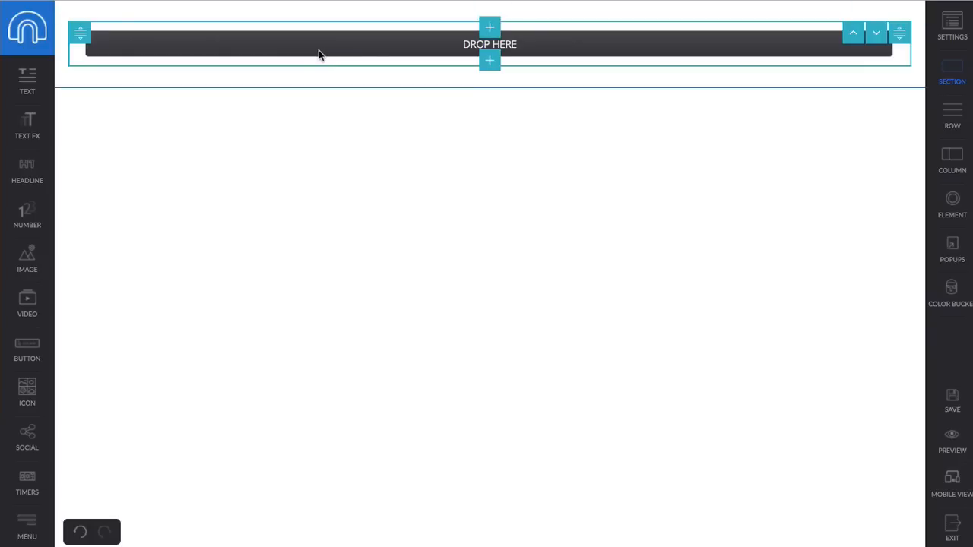
pyautogui.rightClick(755, 49)
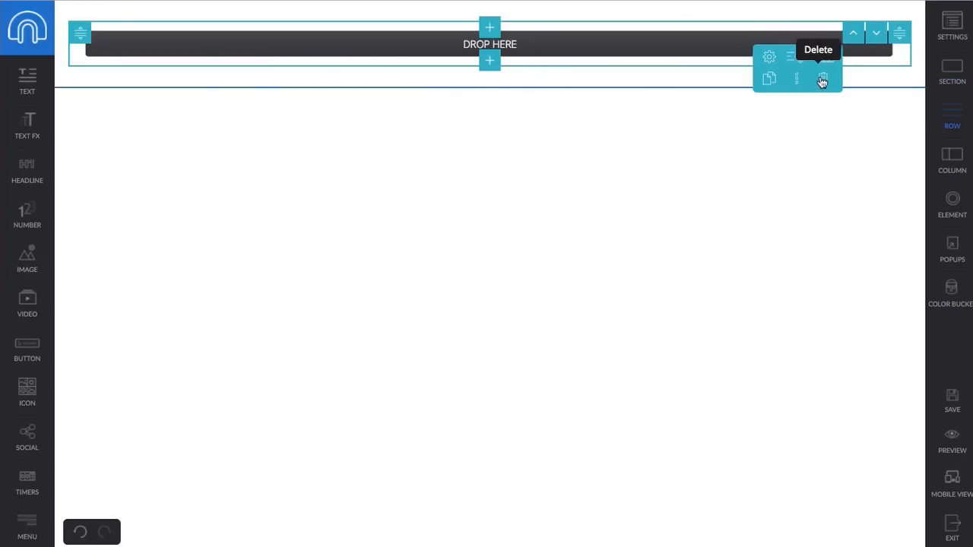
pyautogui.click(823, 79)
pyautogui.click(496, 66)
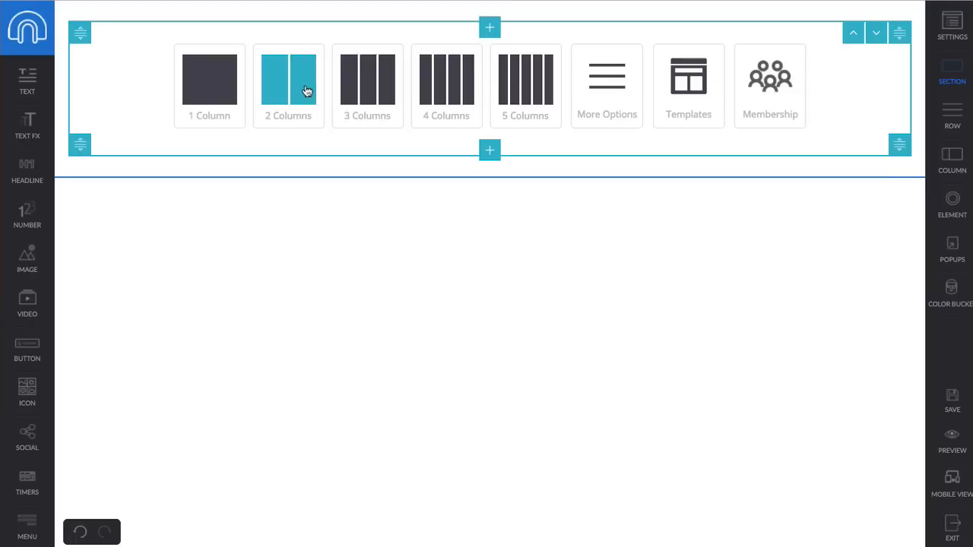
pyautogui.click(303, 90)
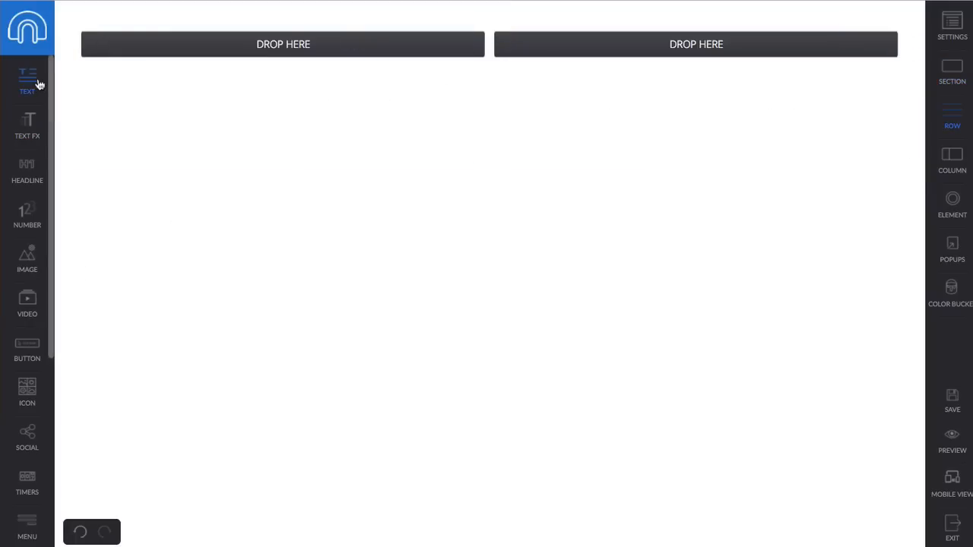
# - Place a text block with sample paragraph text in the right column
pyautogui.moveTo(38, 80); pyautogui.dragTo(693, 63)
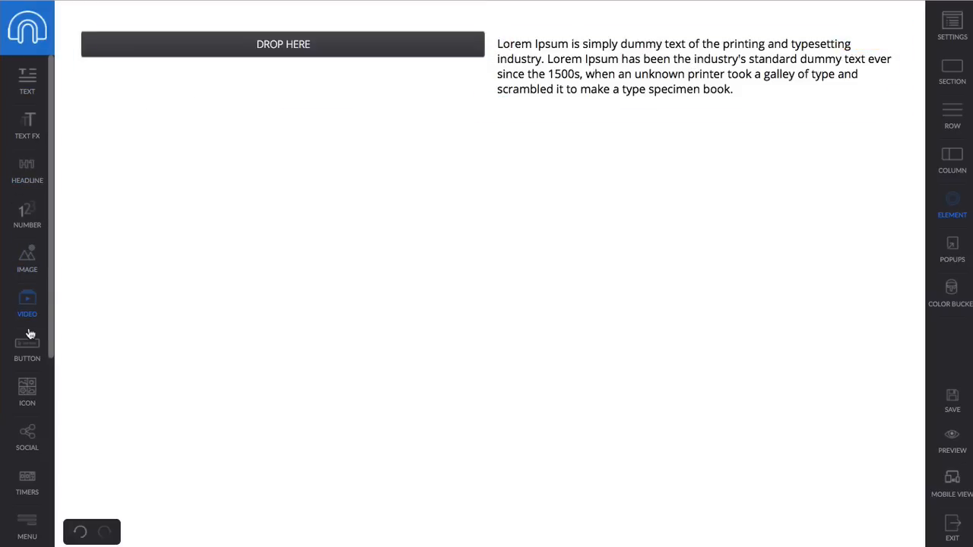
pyautogui.scroll(-3, 31, 258)
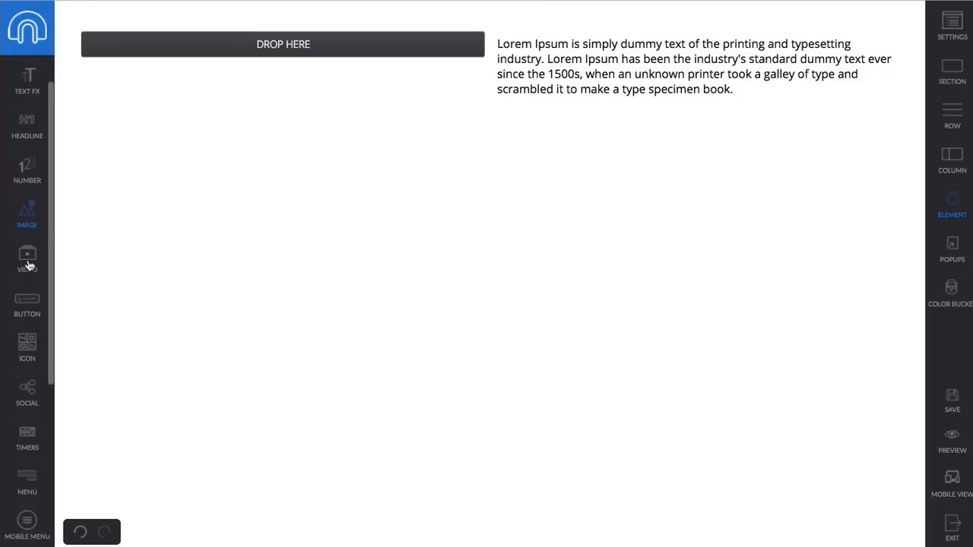
pyautogui.scroll(3, 28, 267)
# - Add an image block to the left column using the ready-to-use tree swing photo
pyautogui.moveTo(28, 265); pyautogui.dragTo(270, 57)
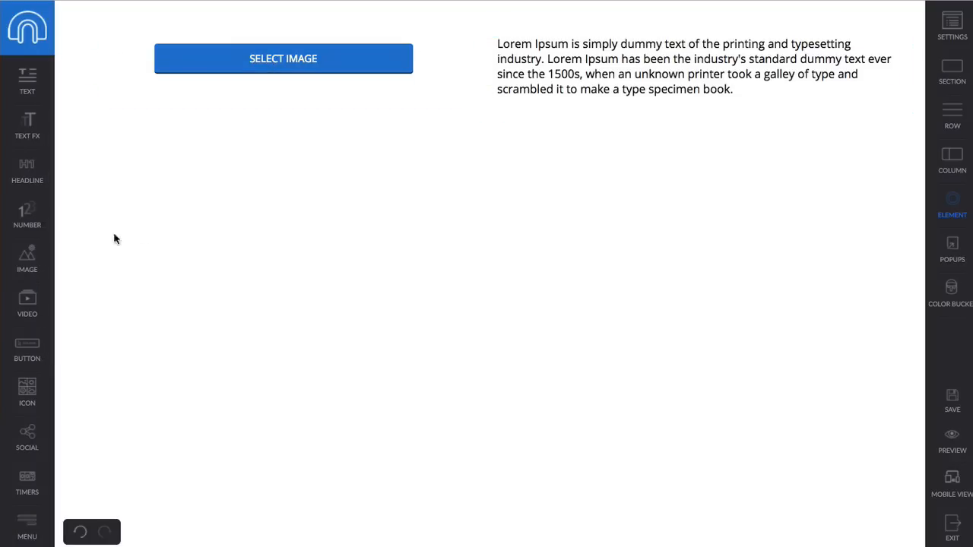
pyautogui.click(326, 69)
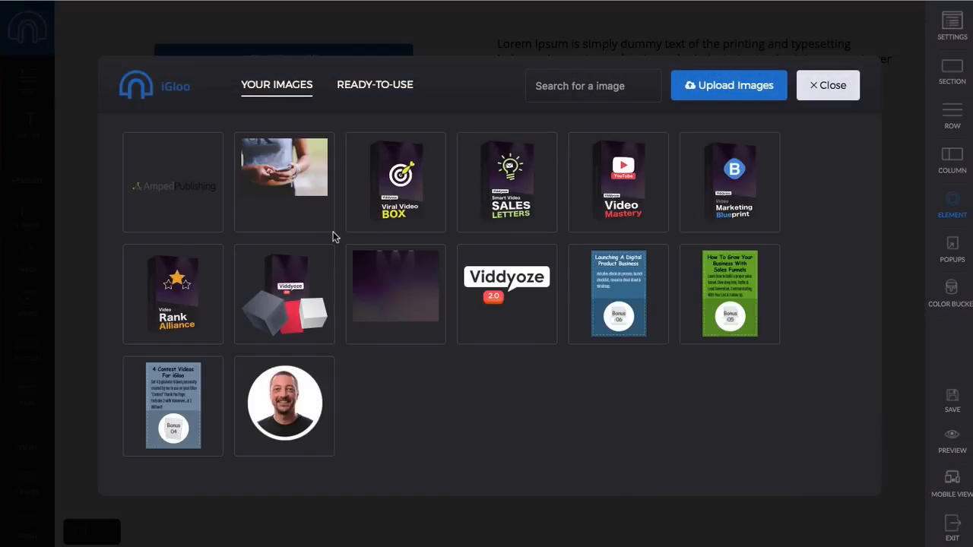
pyautogui.click(380, 87)
pyautogui.scroll(-10, 529, 321)
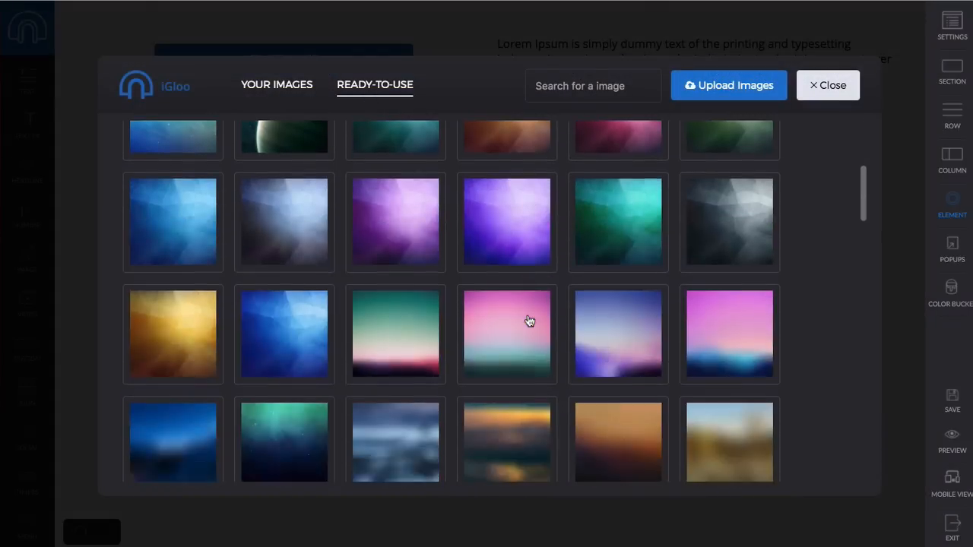
pyautogui.scroll(-6, 529, 321)
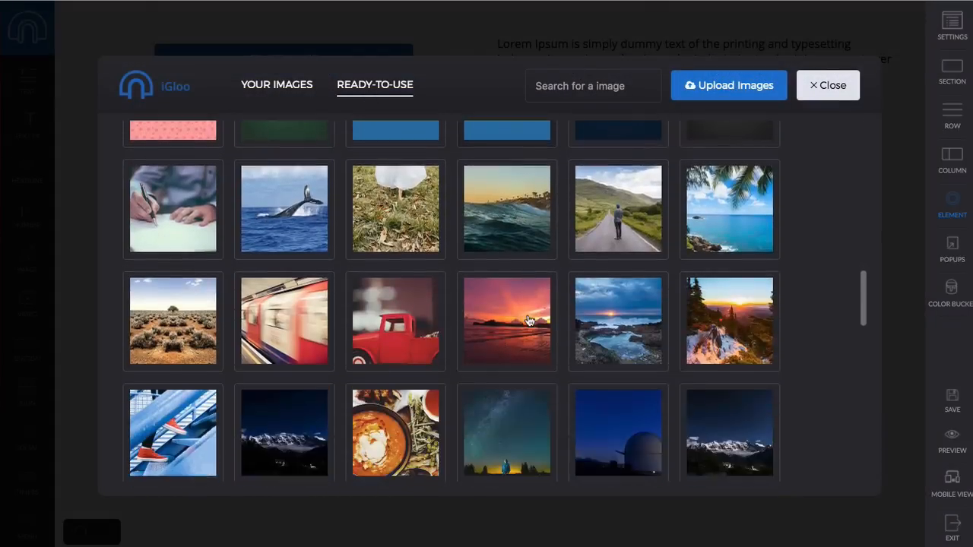
pyautogui.scroll(-5, 530, 321)
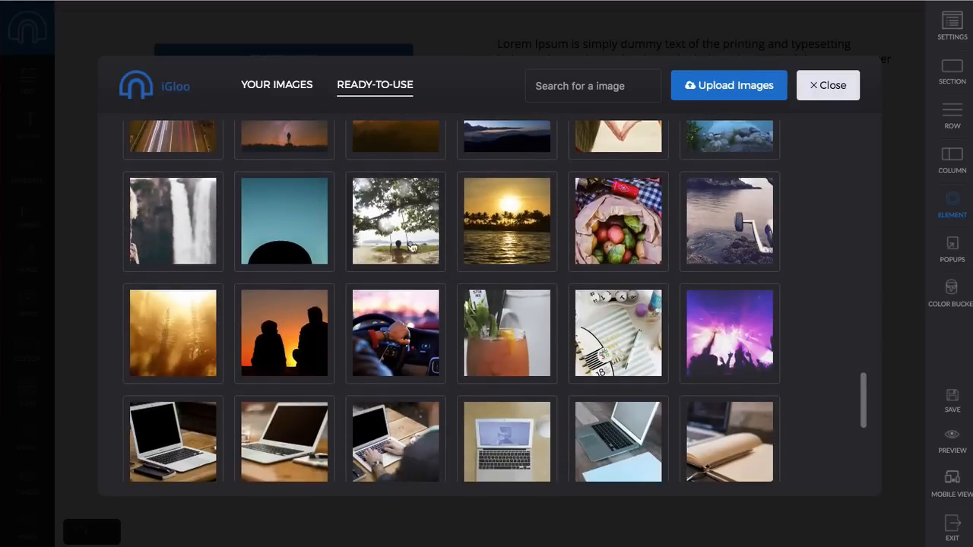
pyautogui.click(412, 247)
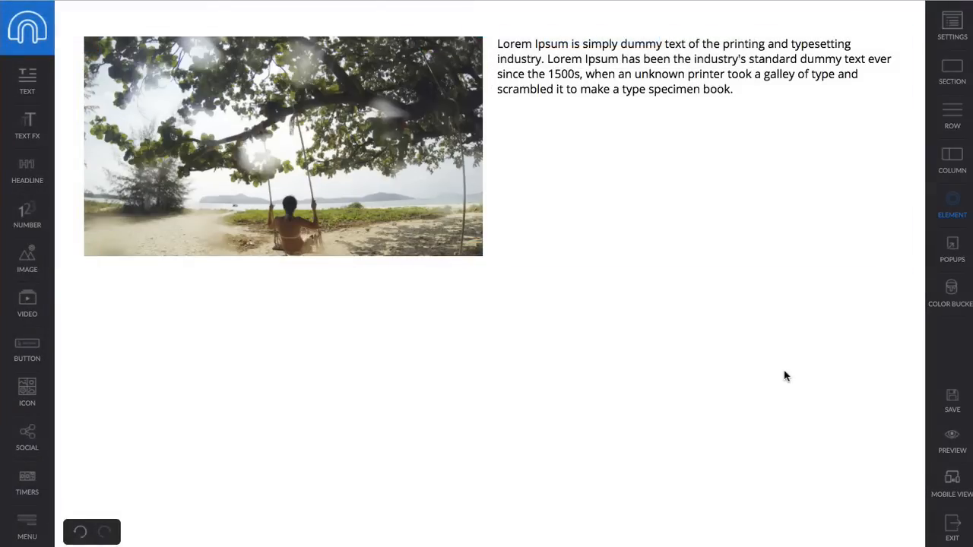
# - Set the page background type to image, using the ready-to-use starry night picture
pyautogui.click(952, 36)
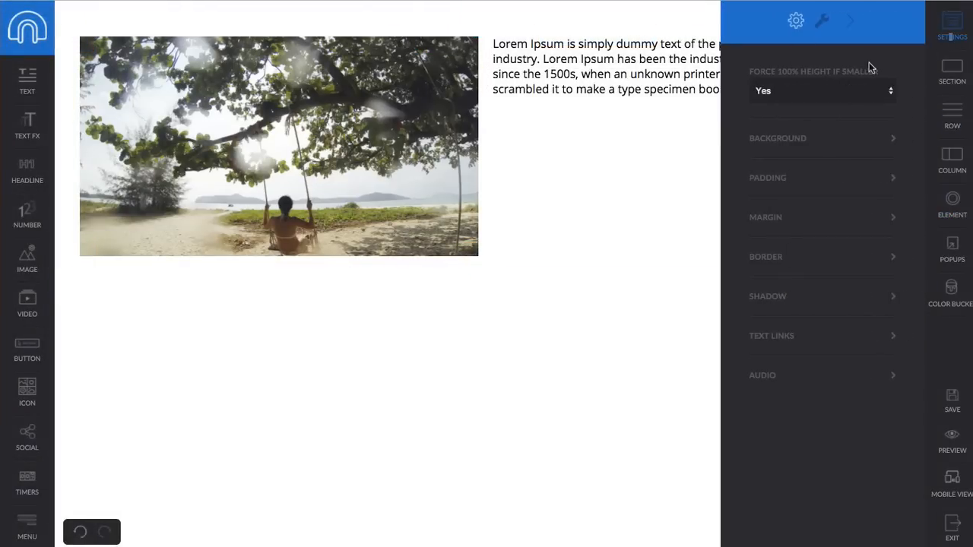
pyautogui.click(808, 138)
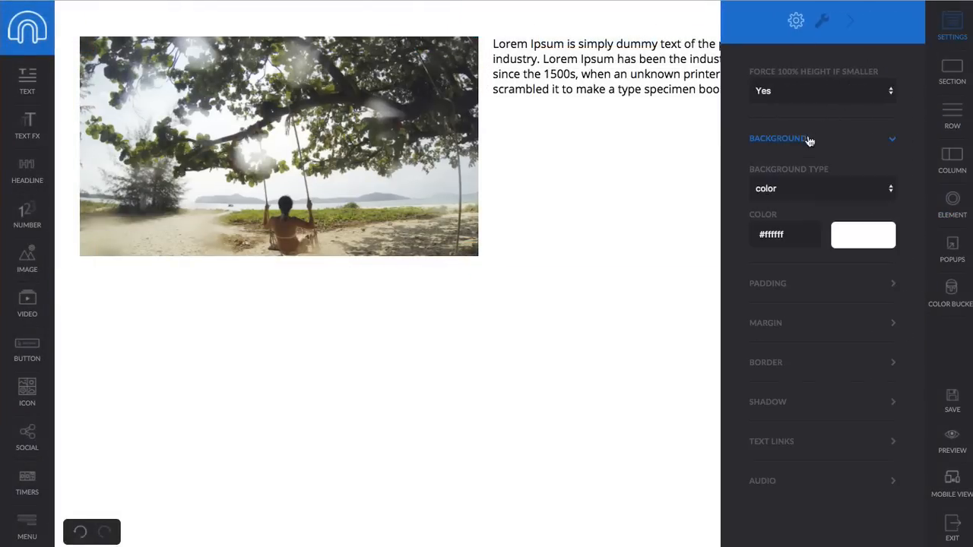
pyautogui.click(813, 186)
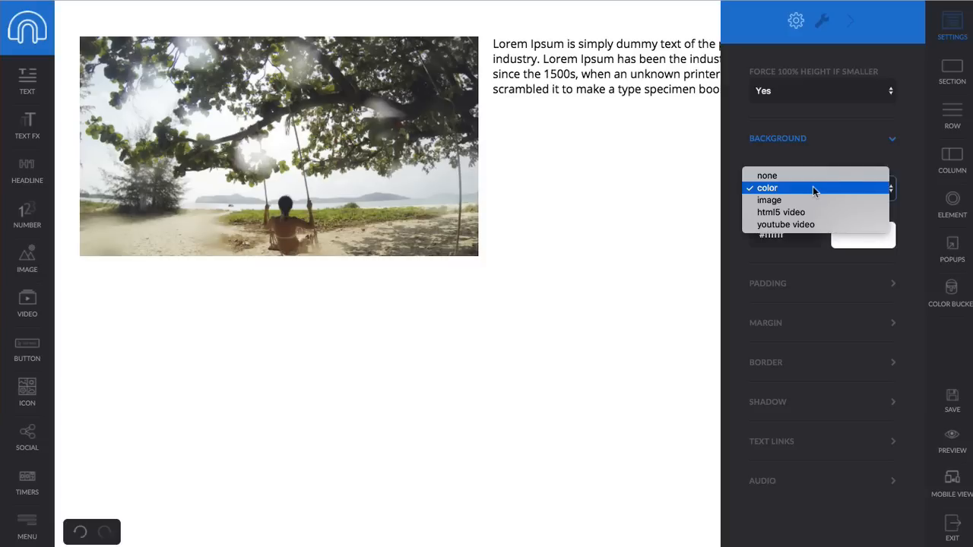
pyautogui.click(803, 199)
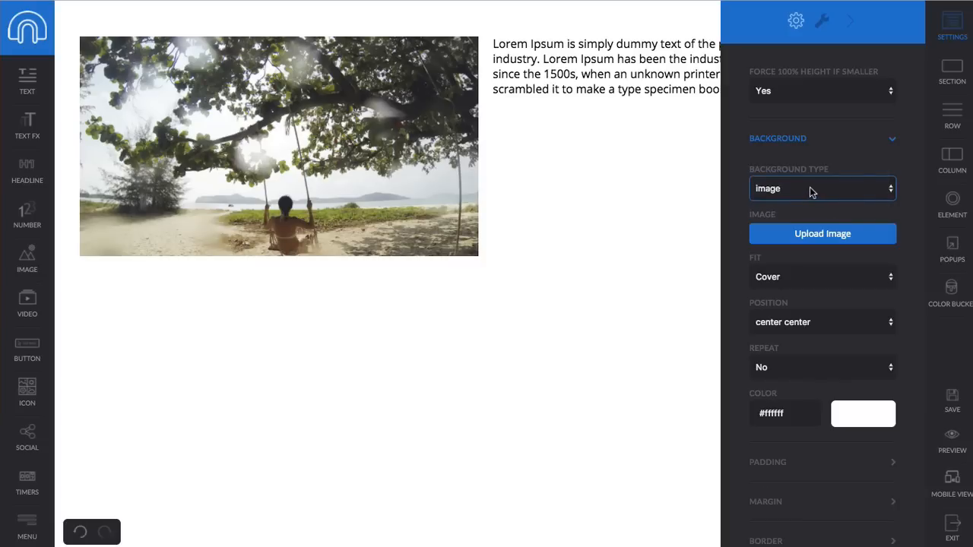
pyautogui.click(812, 187)
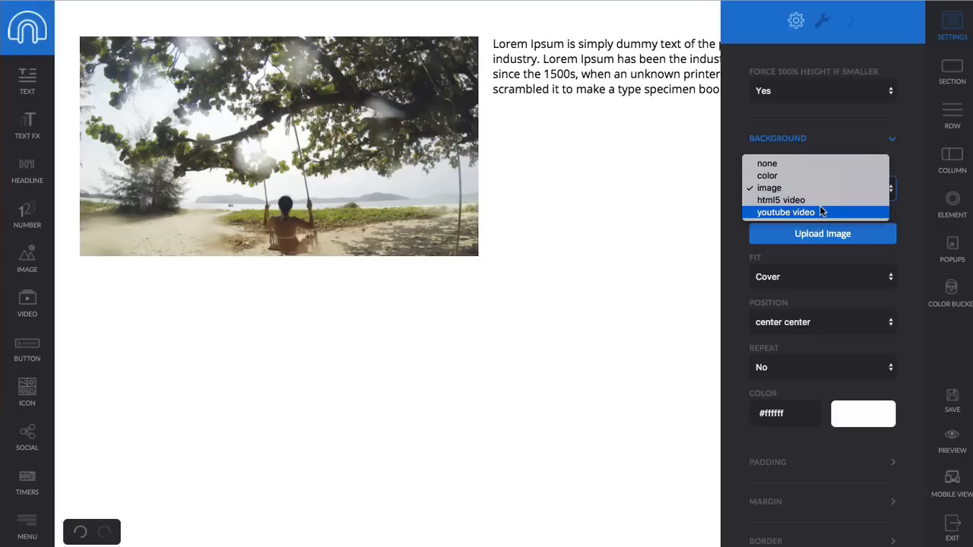
pyautogui.click(919, 147)
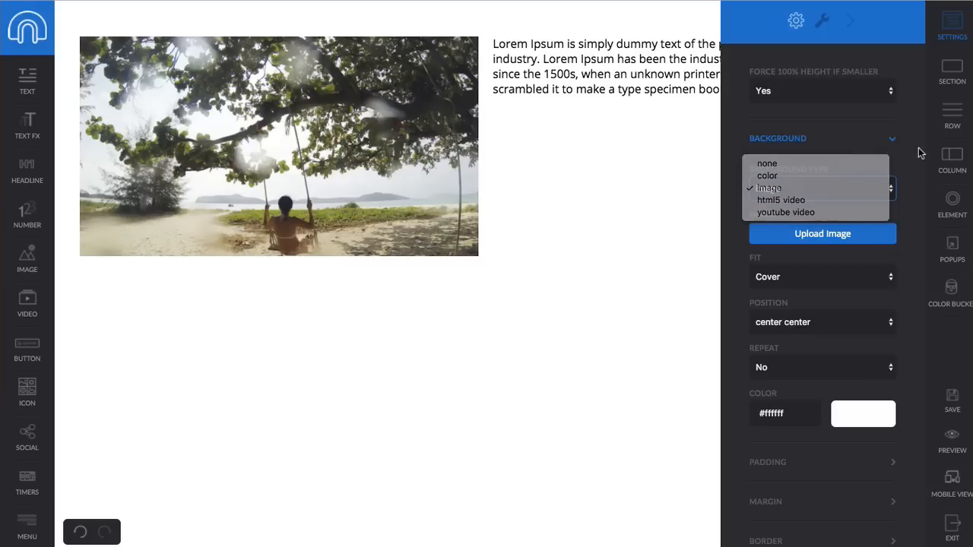
pyautogui.click(811, 234)
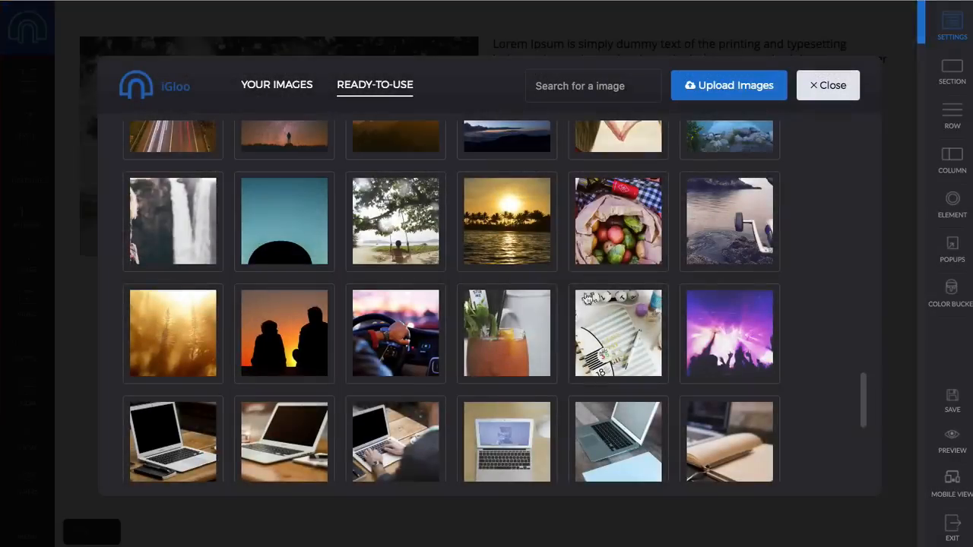
pyautogui.scroll(5, 260, 276)
pyautogui.scroll(3, 260, 275)
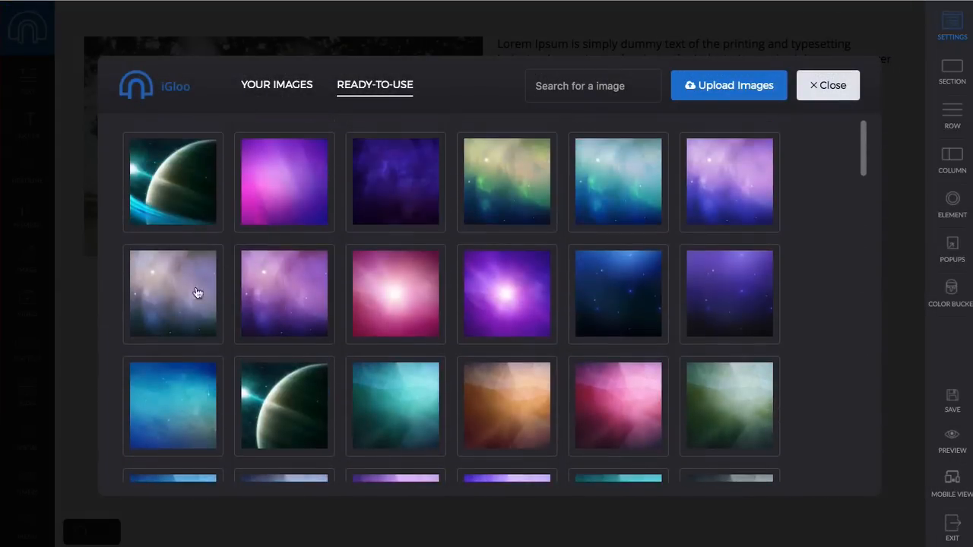
pyautogui.click(621, 291)
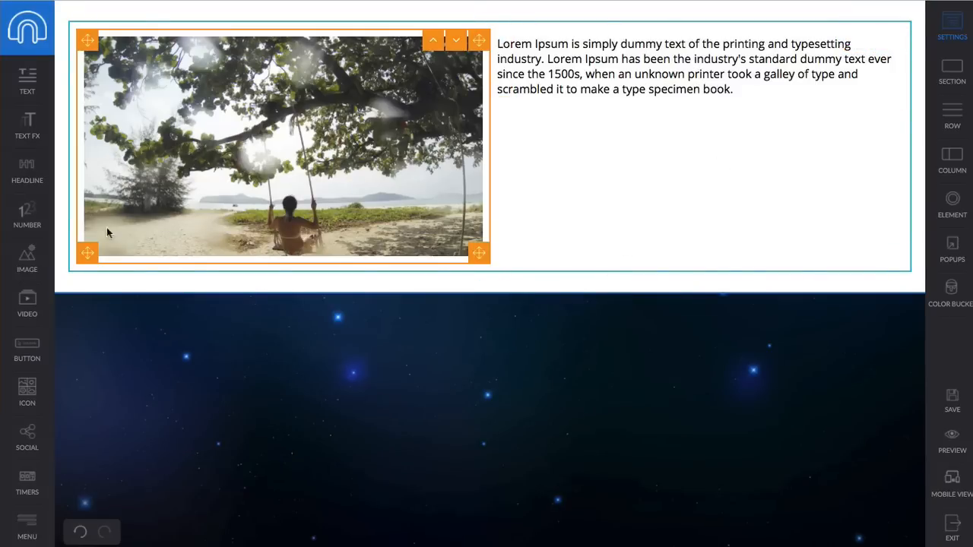
# - Add a headline above the paragraph and a Get Instant Access Now button below it
pyautogui.moveTo(27, 173); pyautogui.dragTo(594, 44)
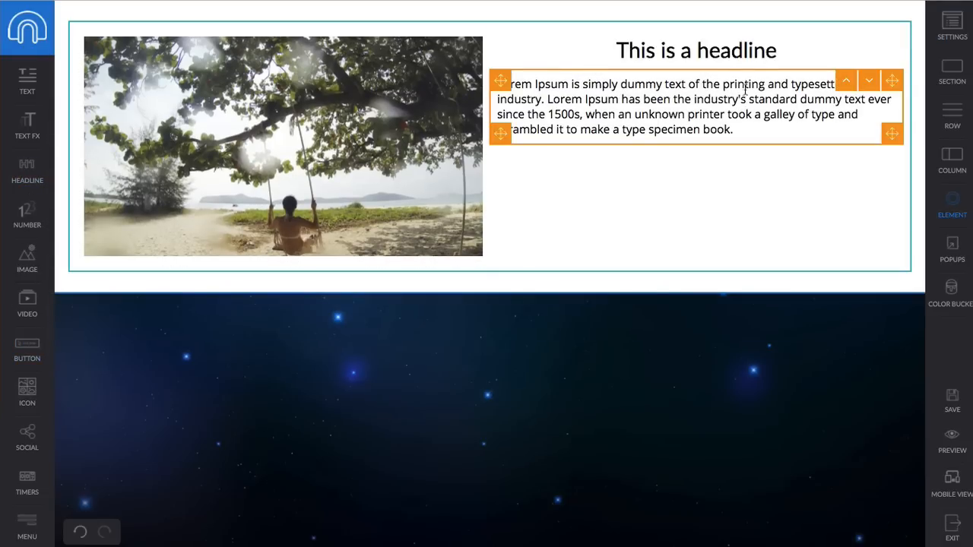
pyautogui.moveTo(23, 358); pyautogui.dragTo(850, 122)
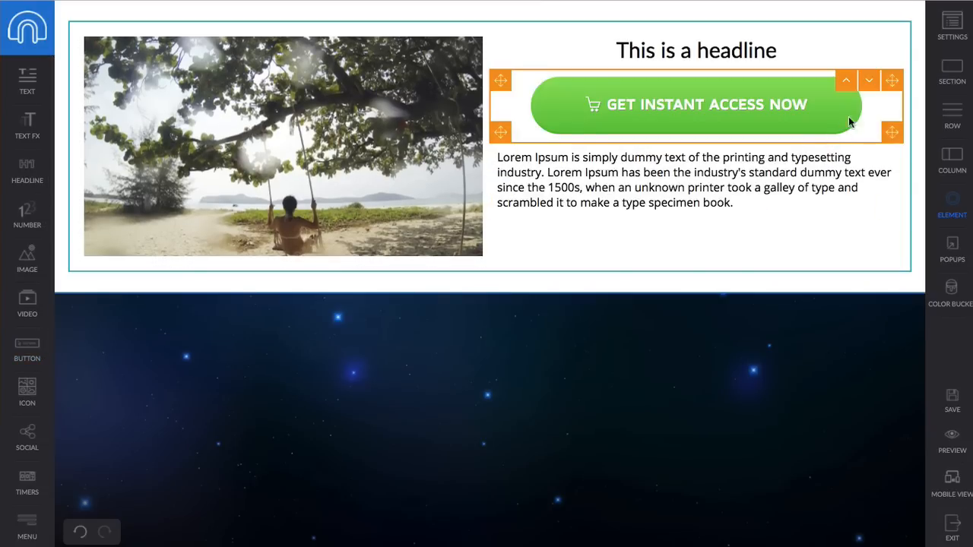
pyautogui.click(867, 80)
# - Bring up the paragraph's Style settings
pyautogui.click(742, 86)
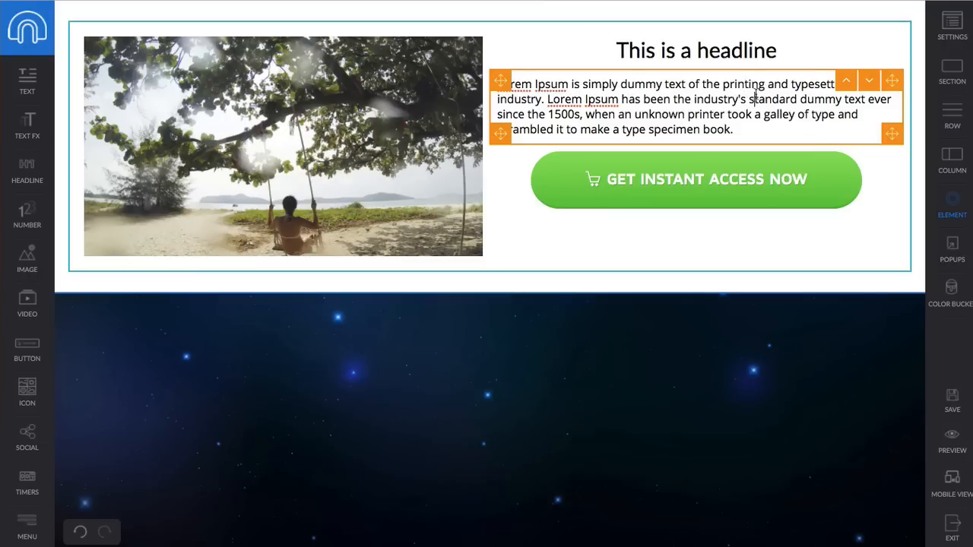
pyautogui.click(754, 99)
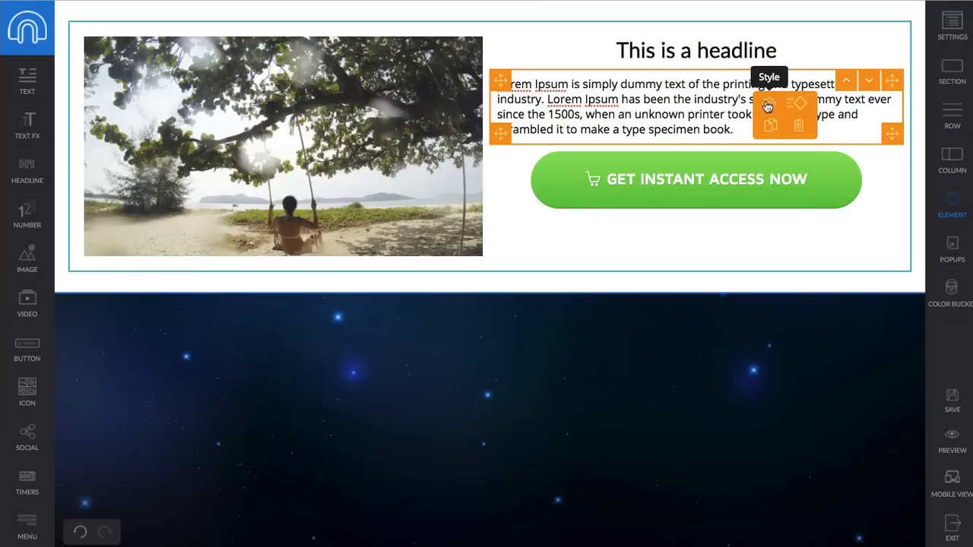
pyautogui.click(769, 106)
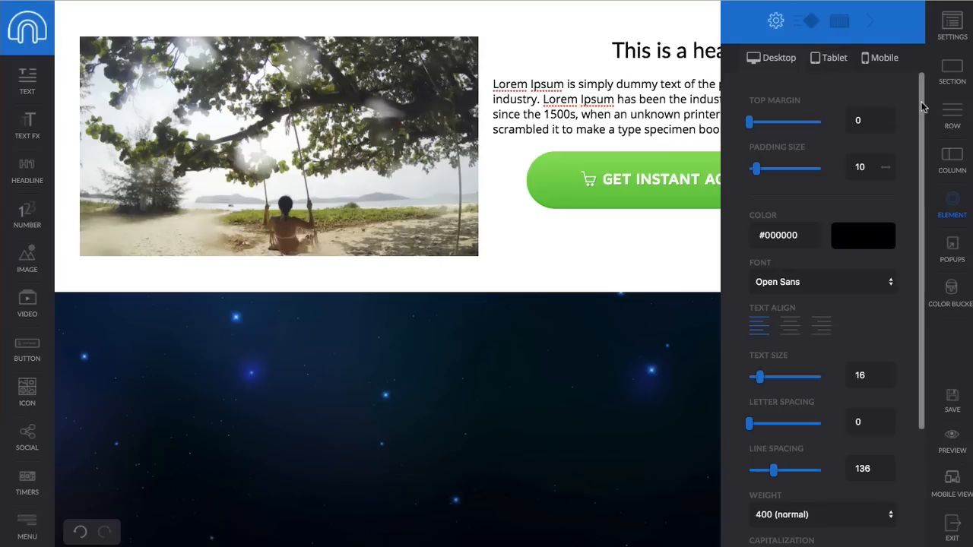
# - Preview the layout in tablet and mobile views, then return to desktop
pyautogui.moveTo(920, 106); pyautogui.dragTo(919, 86)
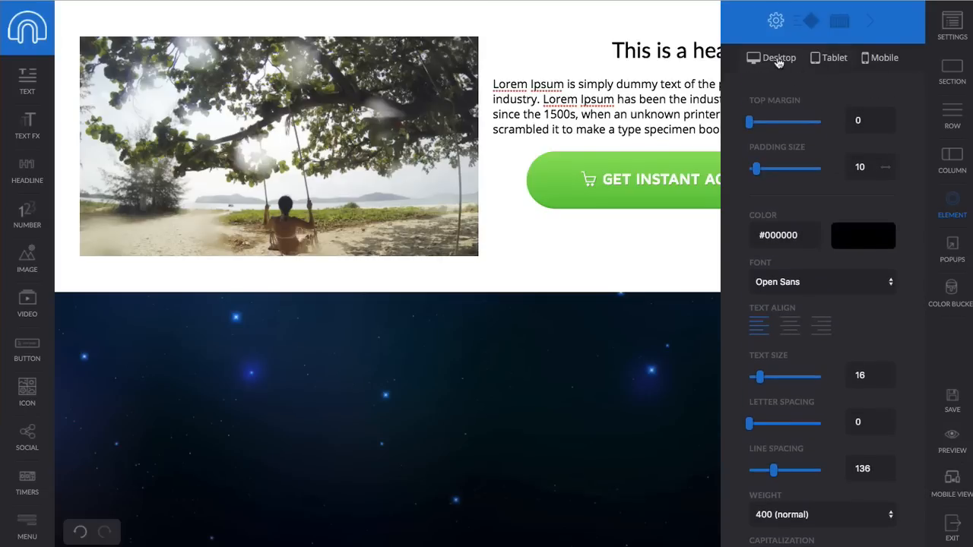
pyautogui.click(834, 59)
pyautogui.click(880, 59)
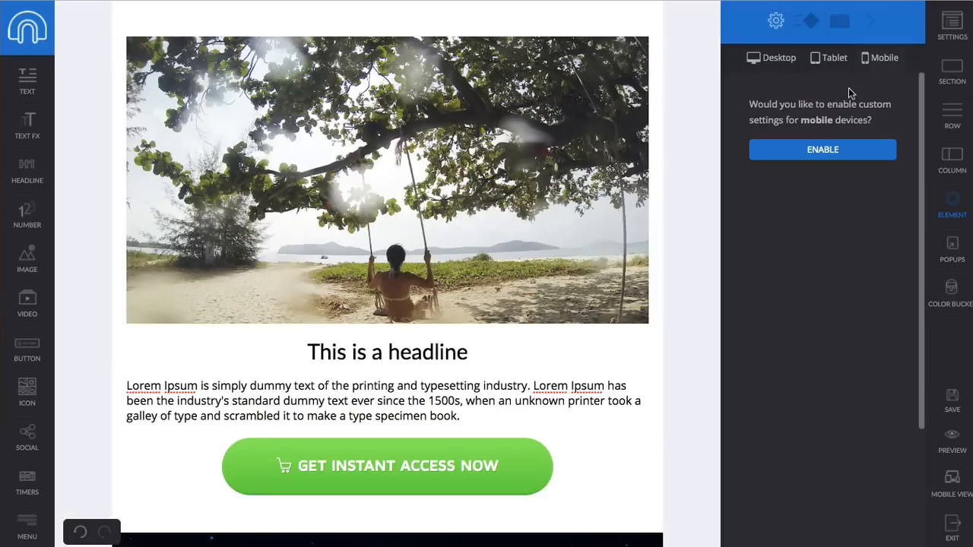
pyautogui.click(773, 58)
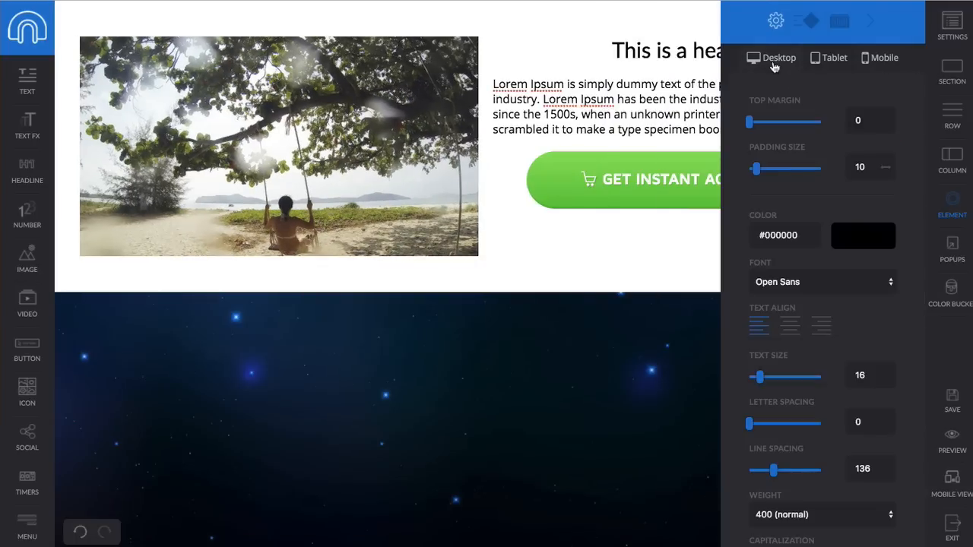
# - Give the paragraph a top margin of 24 and the button a top margin of 29
pyautogui.moveTo(749, 124); pyautogui.dragTo(766, 124)
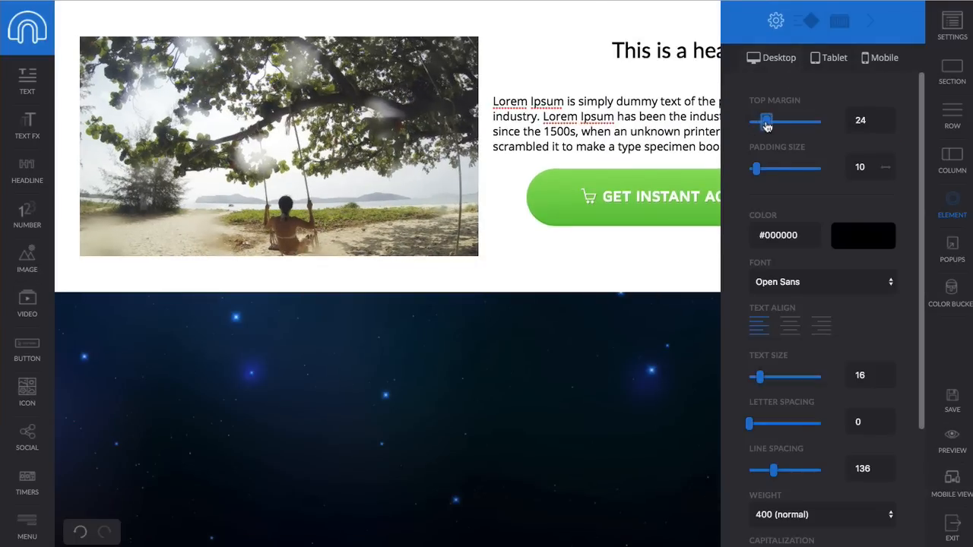
pyautogui.click(661, 179)
pyautogui.click(673, 185)
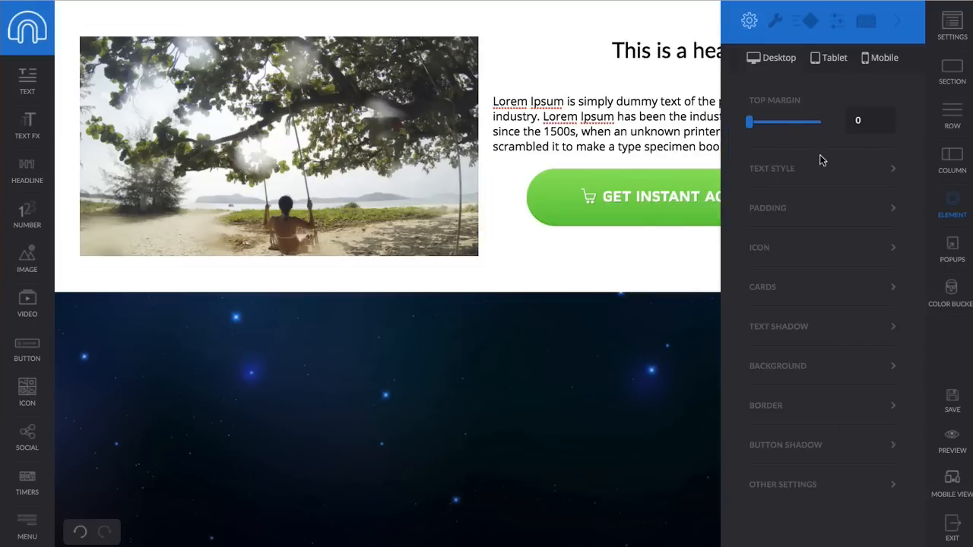
pyautogui.moveTo(754, 127); pyautogui.dragTo(773, 125)
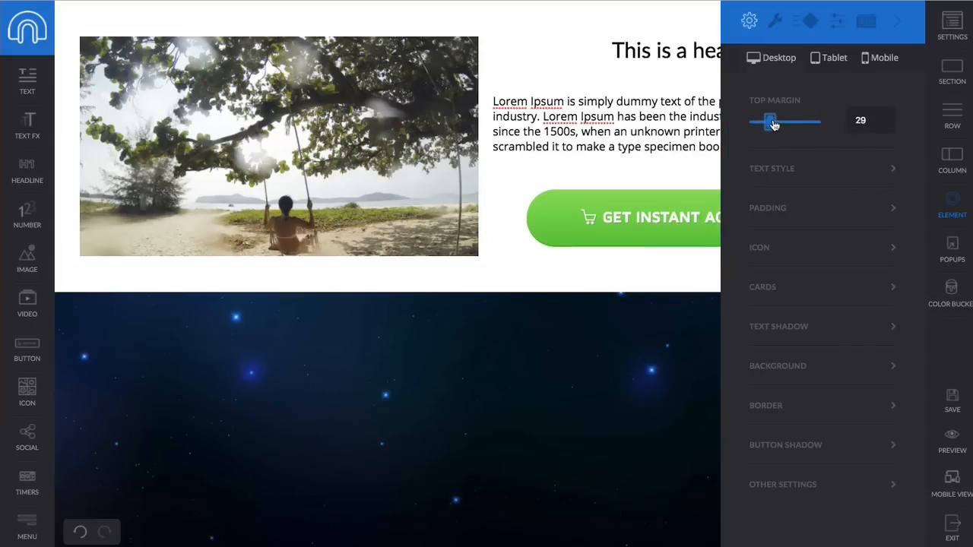
pyautogui.click(894, 28)
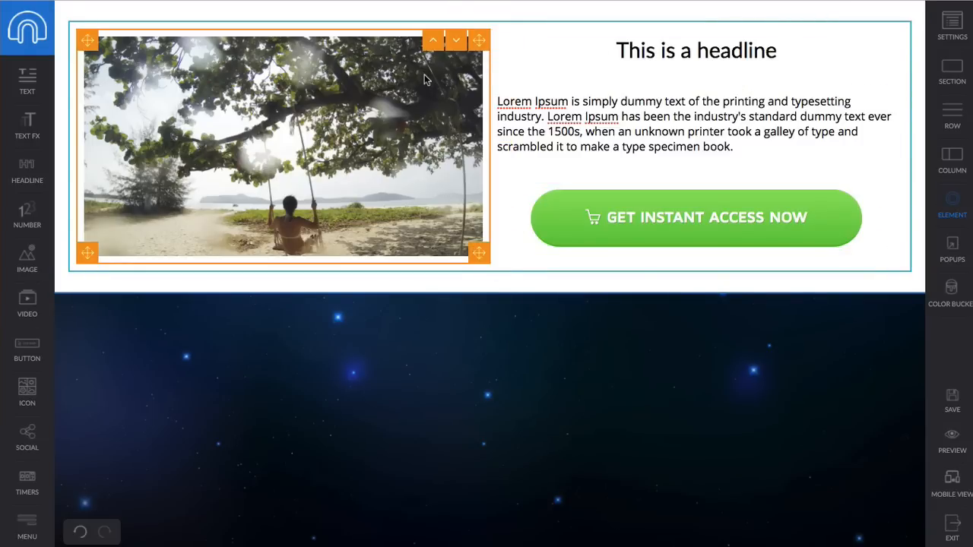
# - Duplicate the image-and-text row and move the copy's image to the right column
pyautogui.click(779, 31)
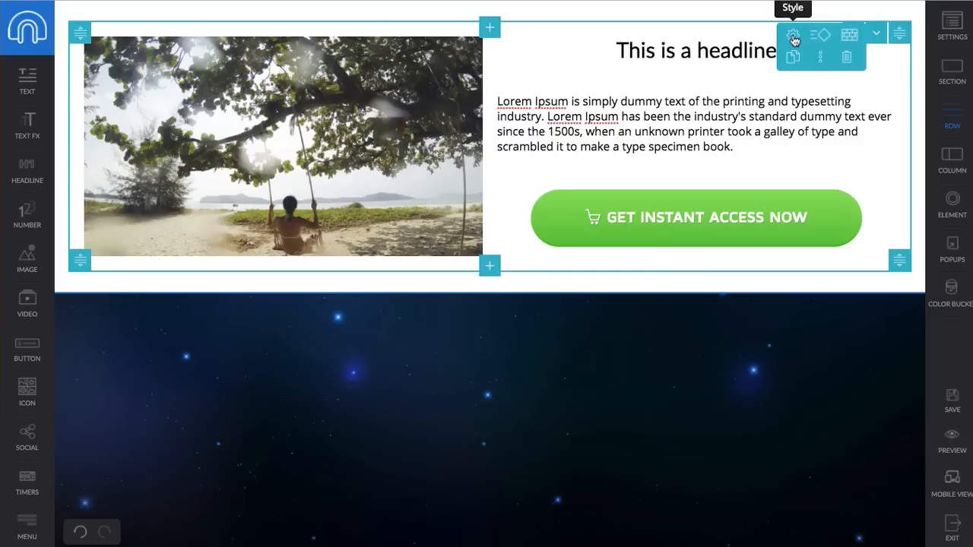
pyautogui.click(793, 56)
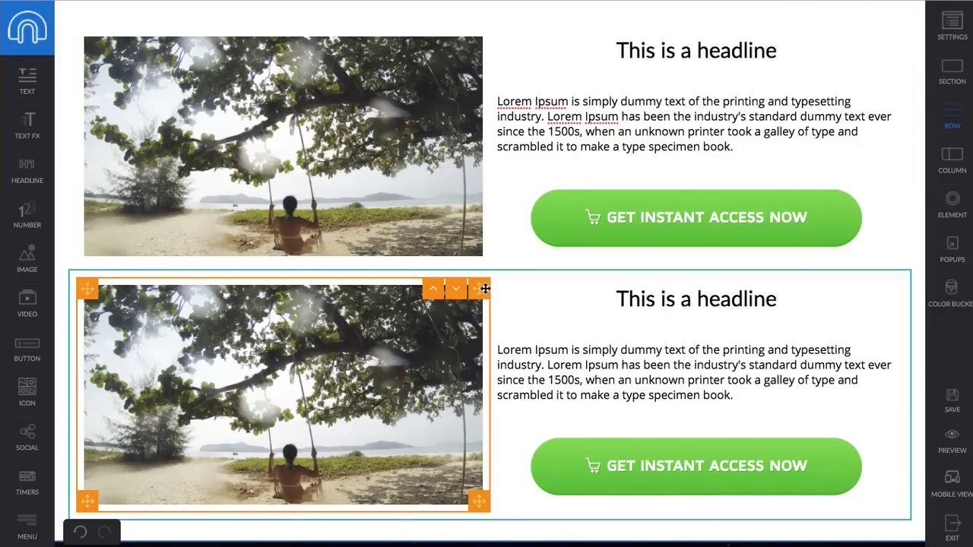
pyautogui.moveTo(635, 285); pyautogui.dragTo(753, 296)
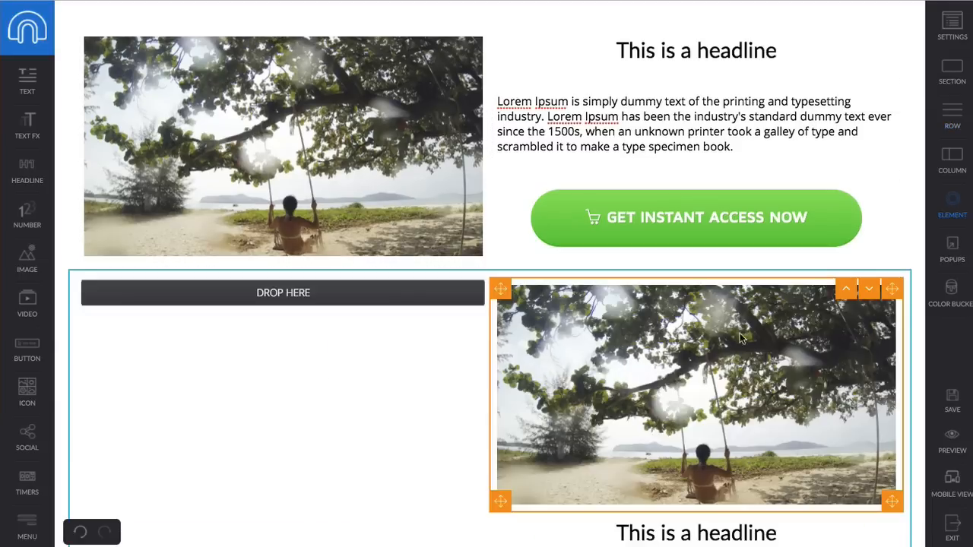
pyautogui.scroll(-2, 818, 435)
# - Move the headline, paragraph and button into the left column and order them headline, paragraph, button
pyautogui.moveTo(891, 427); pyautogui.dragTo(441, 209)
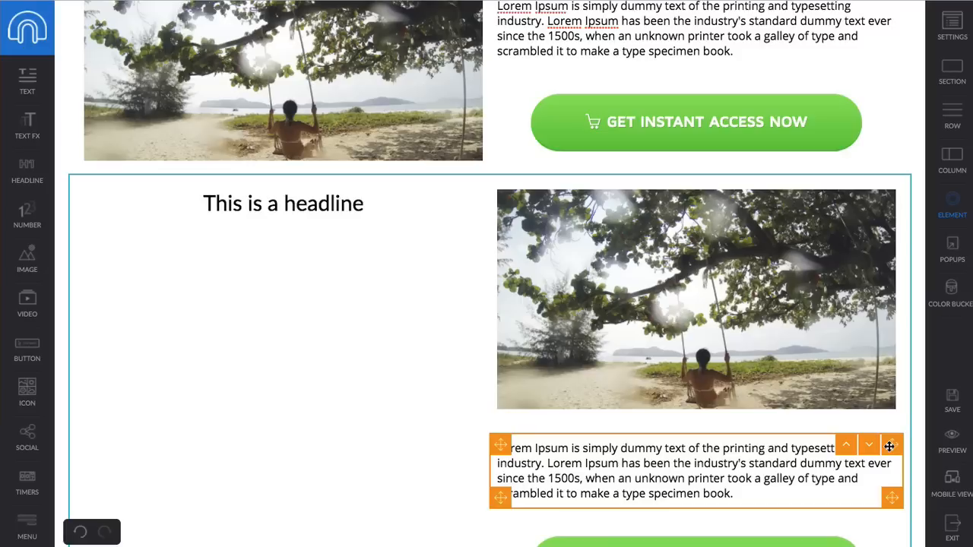
pyautogui.moveTo(888, 447); pyautogui.dragTo(420, 234)
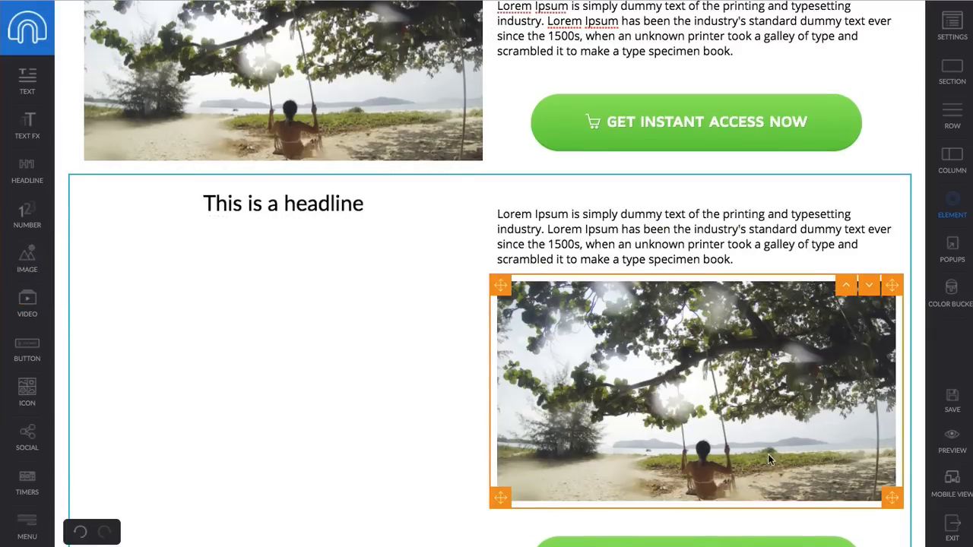
pyautogui.moveTo(888, 209); pyautogui.dragTo(383, 225)
pyautogui.moveTo(891, 461); pyautogui.dragTo(460, 359)
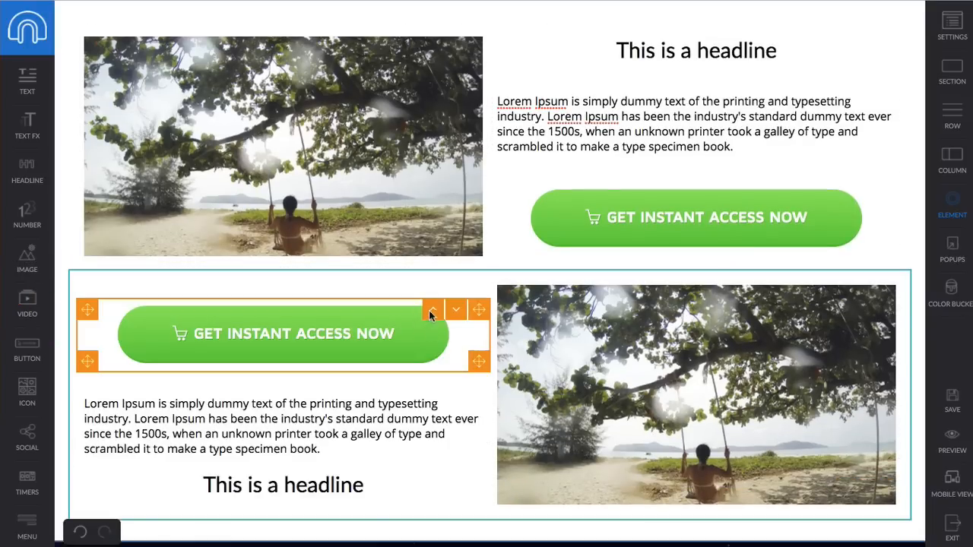
pyautogui.click(455, 309)
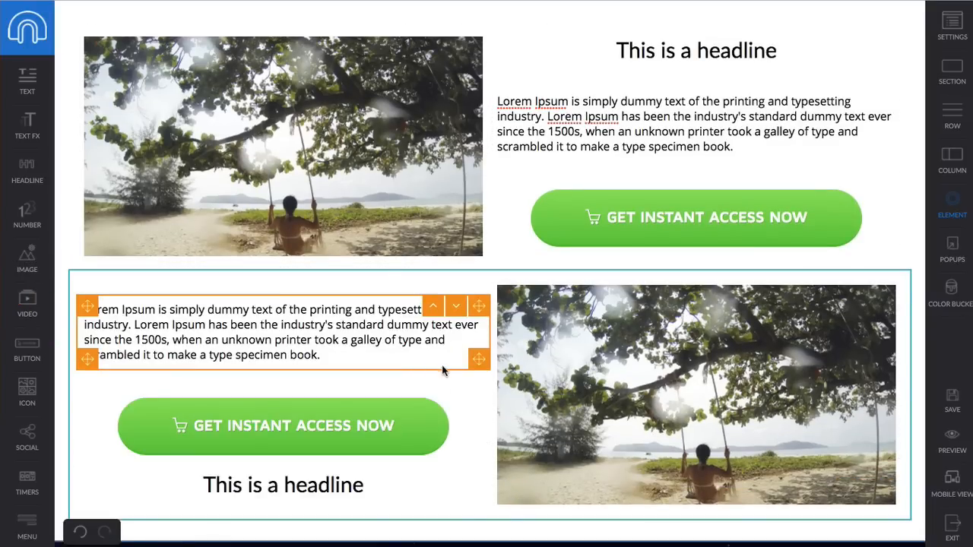
pyautogui.click(456, 398)
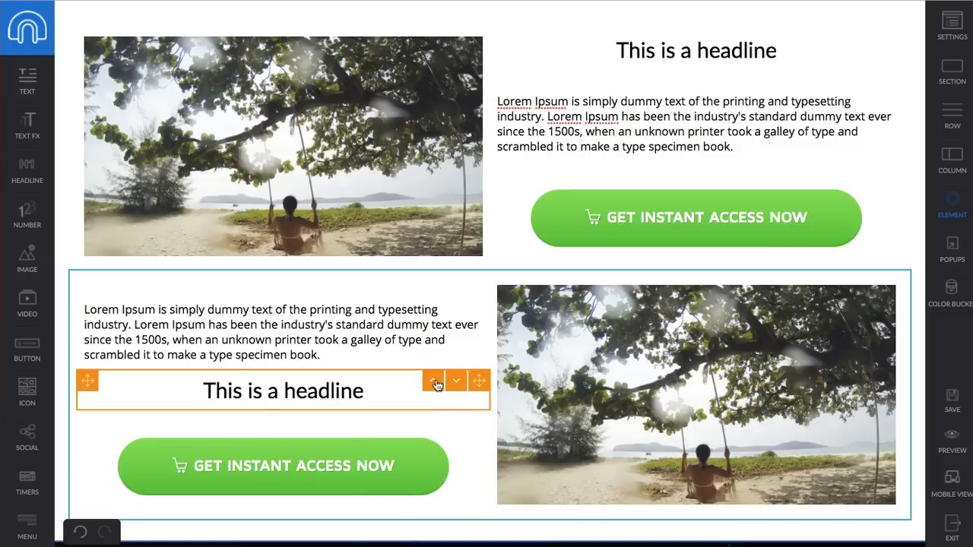
pyautogui.click(435, 381)
# - Swap the second row's photo for the ready-to-use grass and fallen leaves image
pyautogui.click(724, 351)
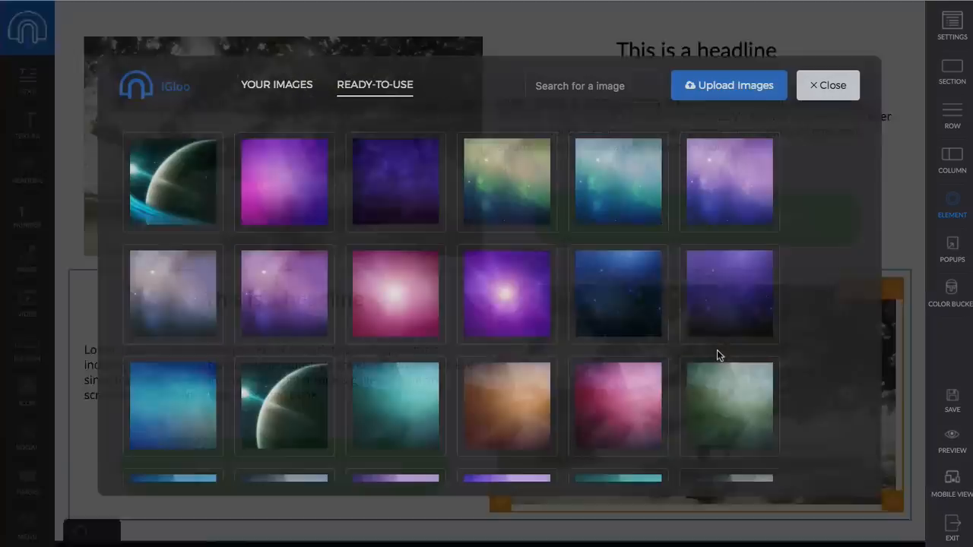
pyautogui.scroll(-5, 365, 212)
pyautogui.scroll(-3, 365, 213)
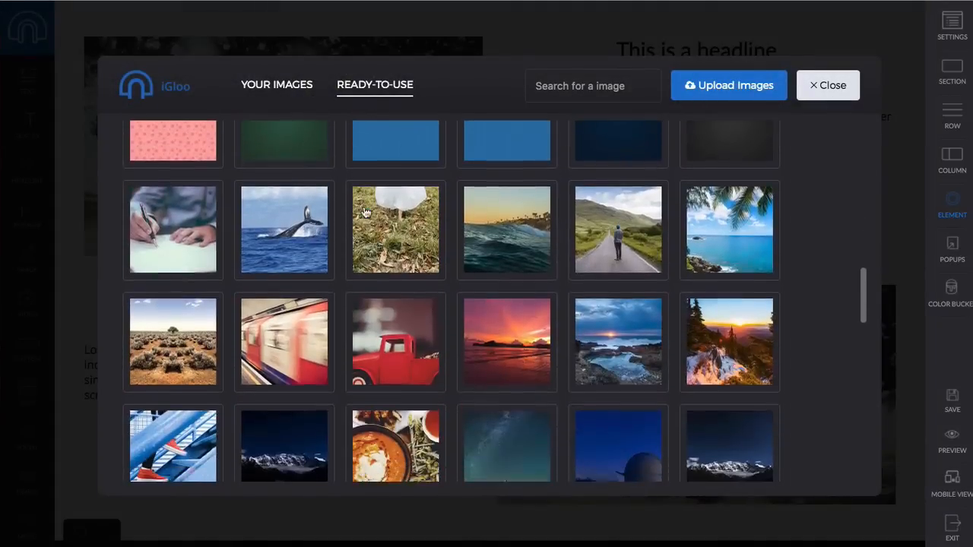
pyautogui.click(367, 213)
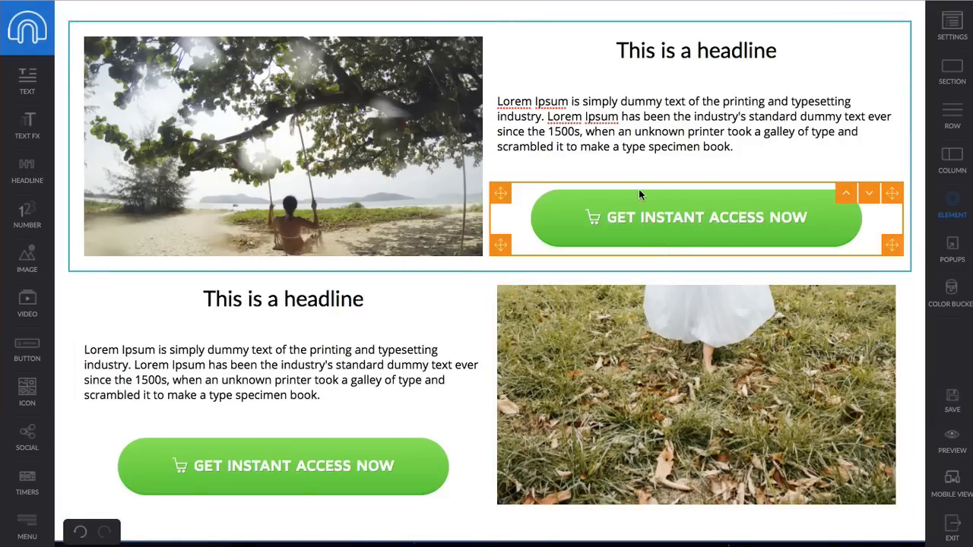
pyautogui.click(168, 13)
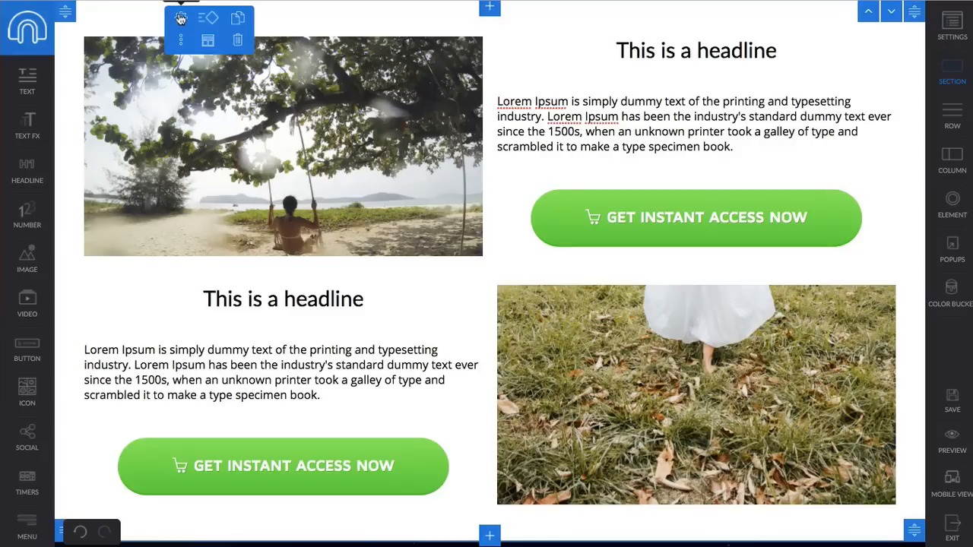
# - Turn the page section into a slideshow in its section settings
pyautogui.click(180, 17)
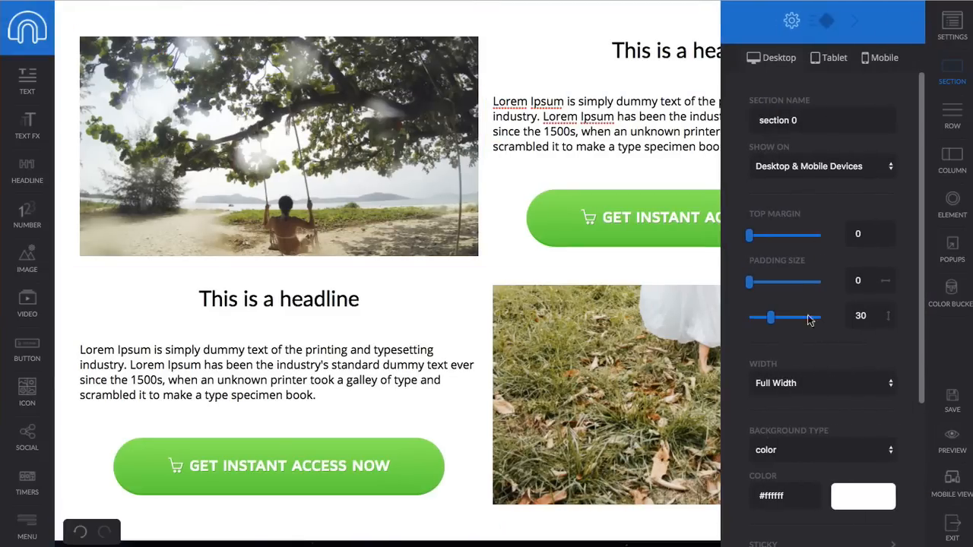
pyautogui.scroll(-5, 811, 256)
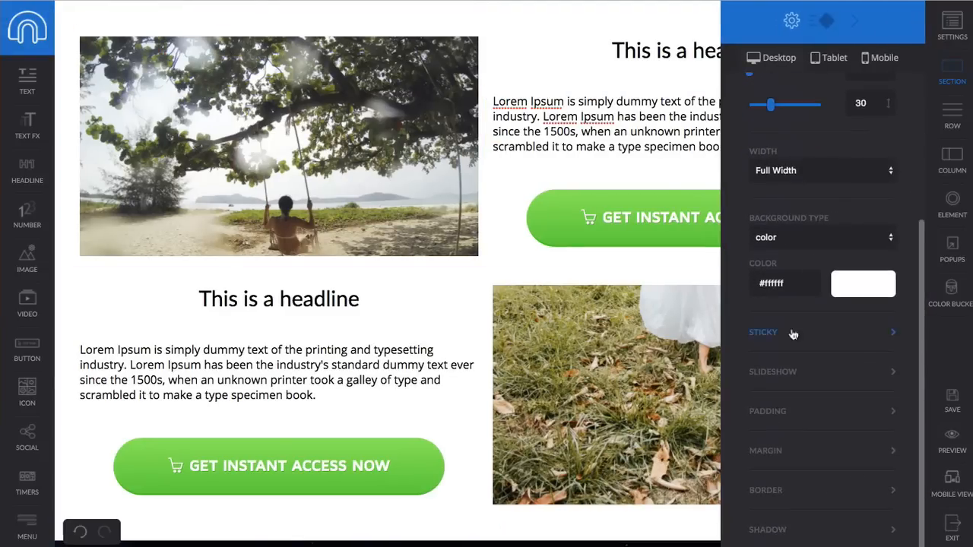
pyautogui.click(791, 374)
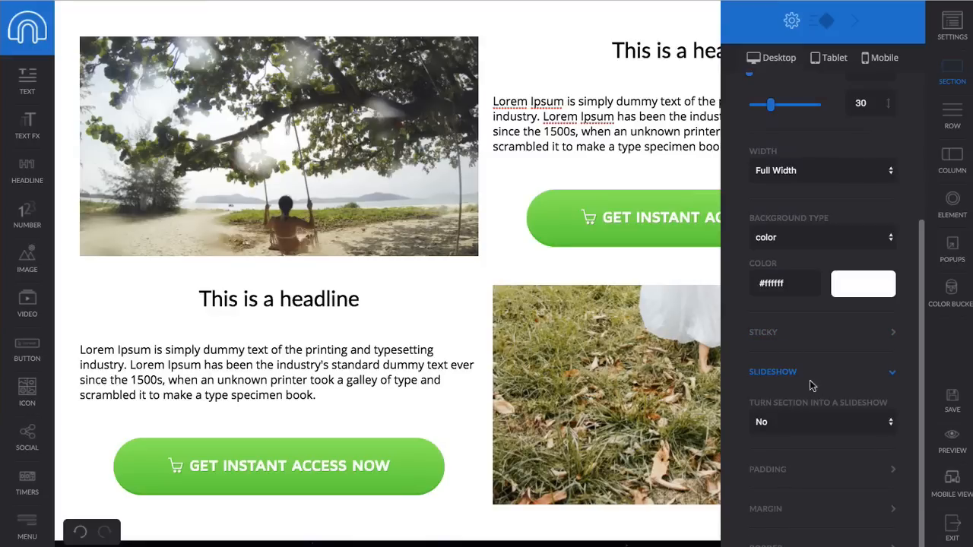
pyautogui.click(819, 427)
pyautogui.click(811, 439)
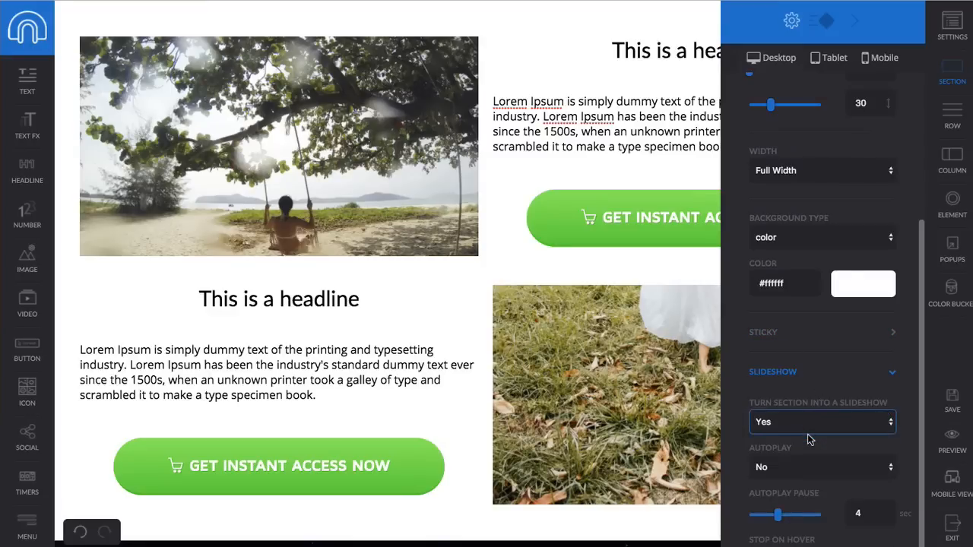
# - Set the slideshow's Autoplay option to Yes
pyautogui.scroll(-1, 809, 440)
pyautogui.scroll(-8, 809, 439)
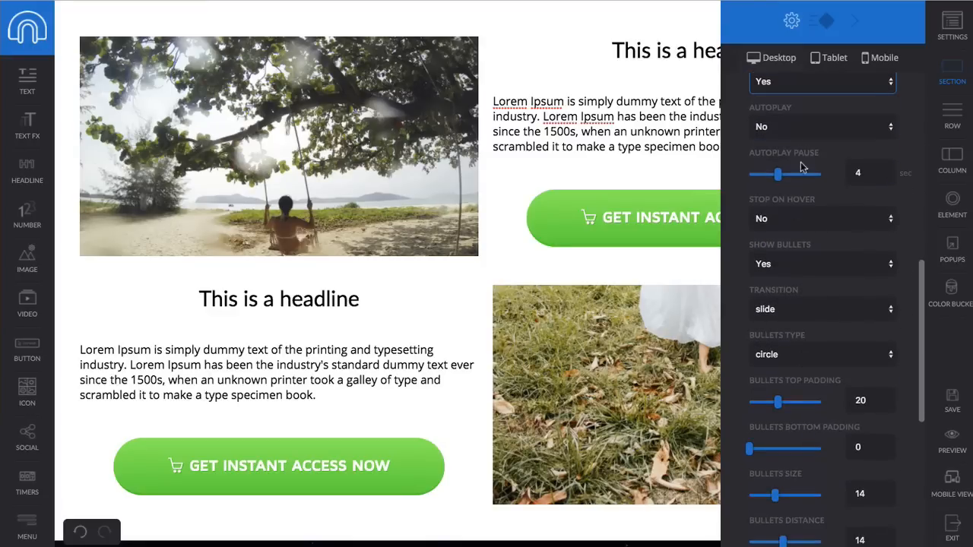
pyautogui.click(789, 128)
pyautogui.click(768, 111)
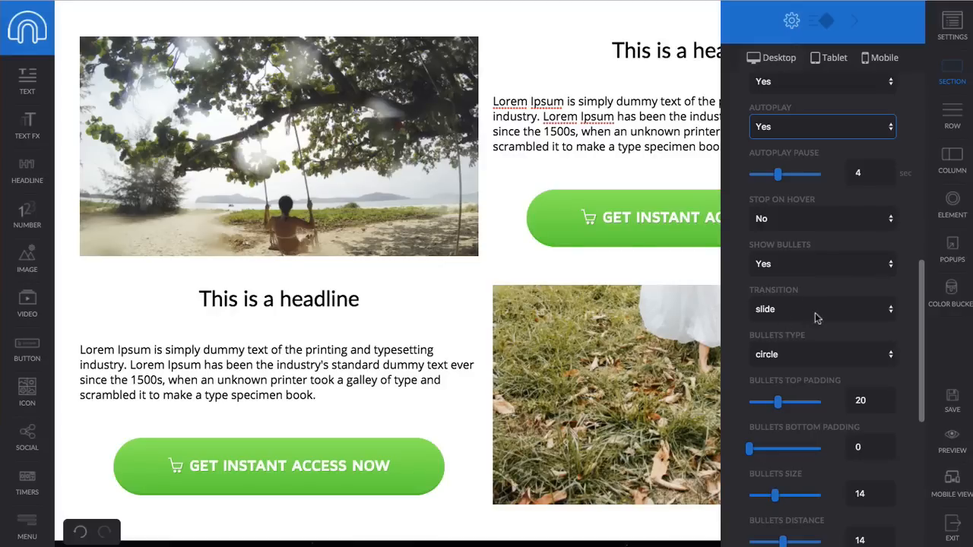
# - Set the slideshow transition to backSlide and keep circle bullets
pyautogui.click(777, 313)
pyautogui.click(790, 334)
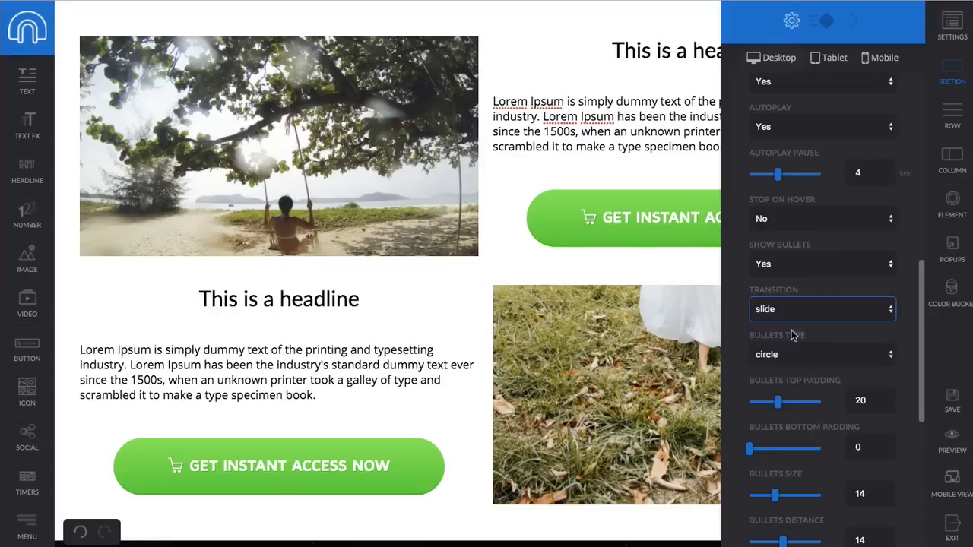
pyautogui.scroll(-2, 810, 323)
pyautogui.click(820, 311)
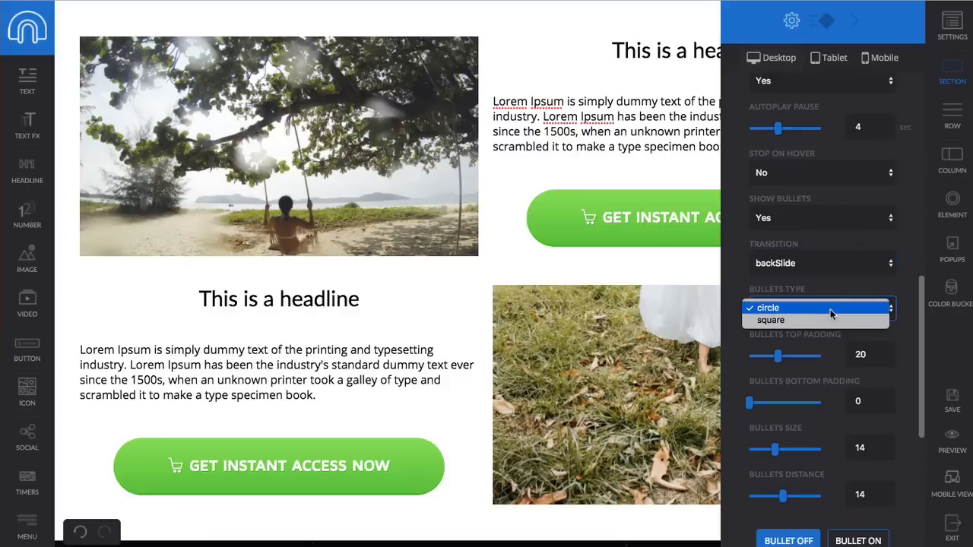
pyautogui.click(821, 307)
# - Colour the active bullet green #2ecc71, then save and preview the page
pyautogui.scroll(-3, 822, 312)
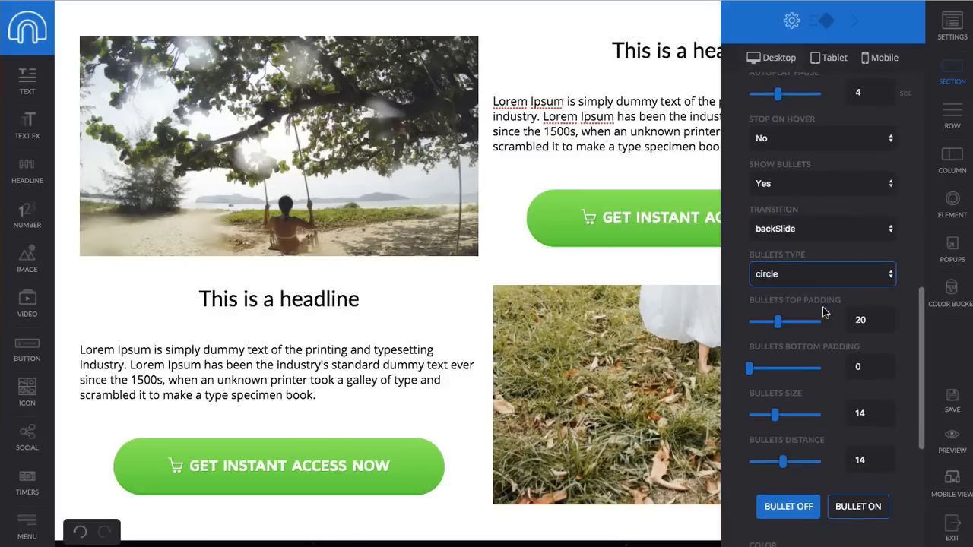
pyautogui.scroll(-10, 823, 312)
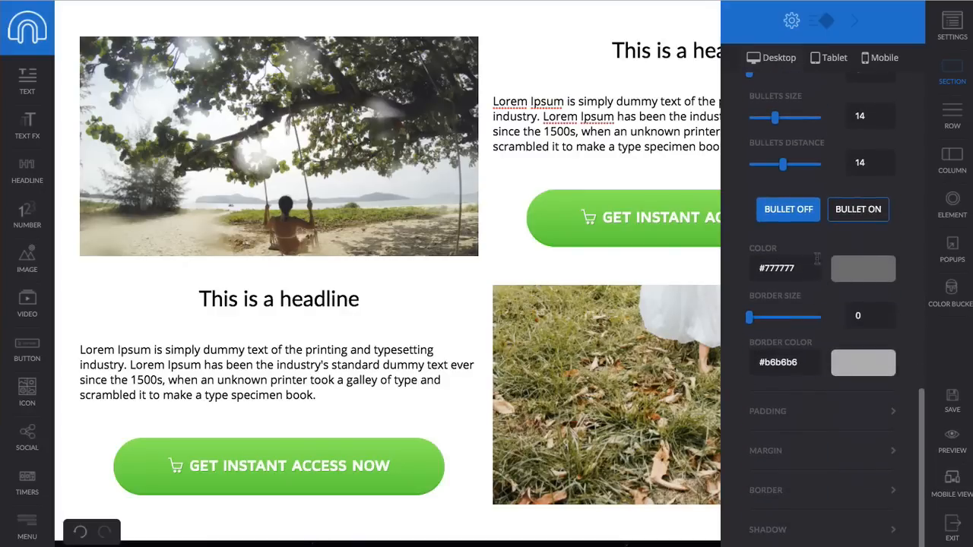
pyautogui.click(853, 215)
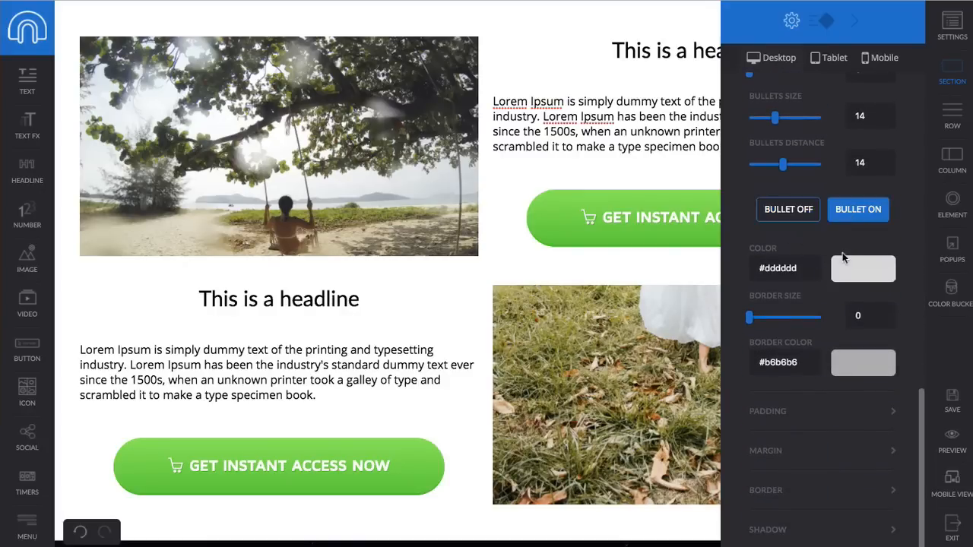
pyautogui.click(794, 213)
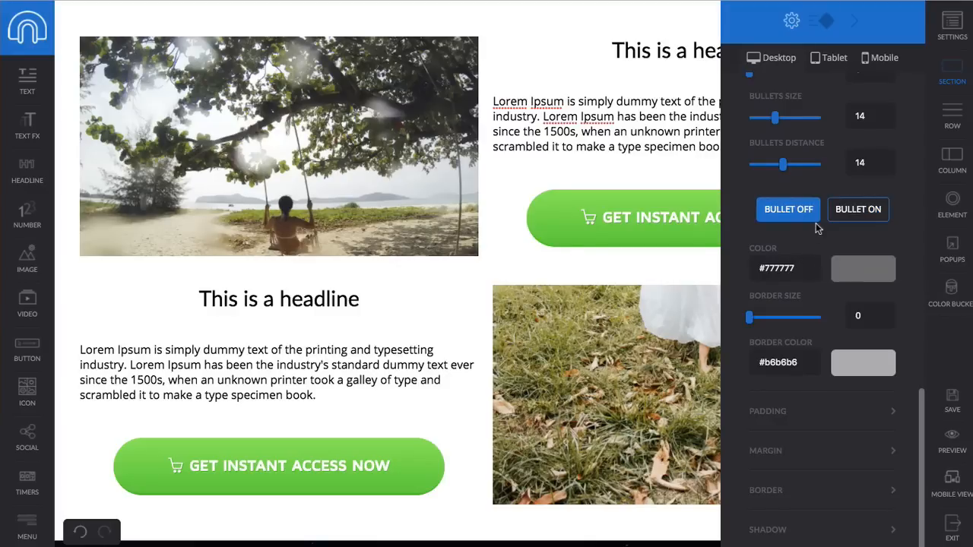
pyautogui.click(860, 273)
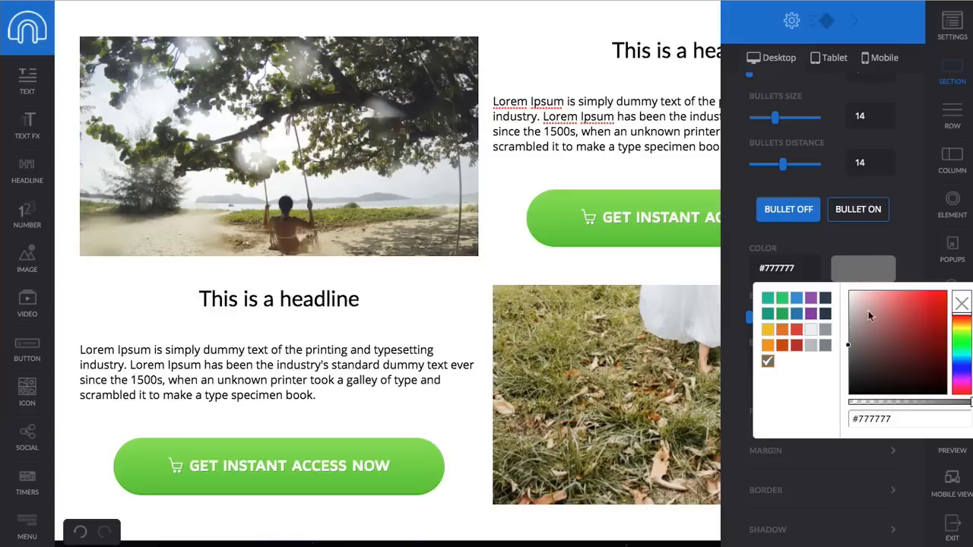
pyautogui.moveTo(883, 325); pyautogui.dragTo(827, 285)
pyautogui.click(864, 279)
pyautogui.click(858, 210)
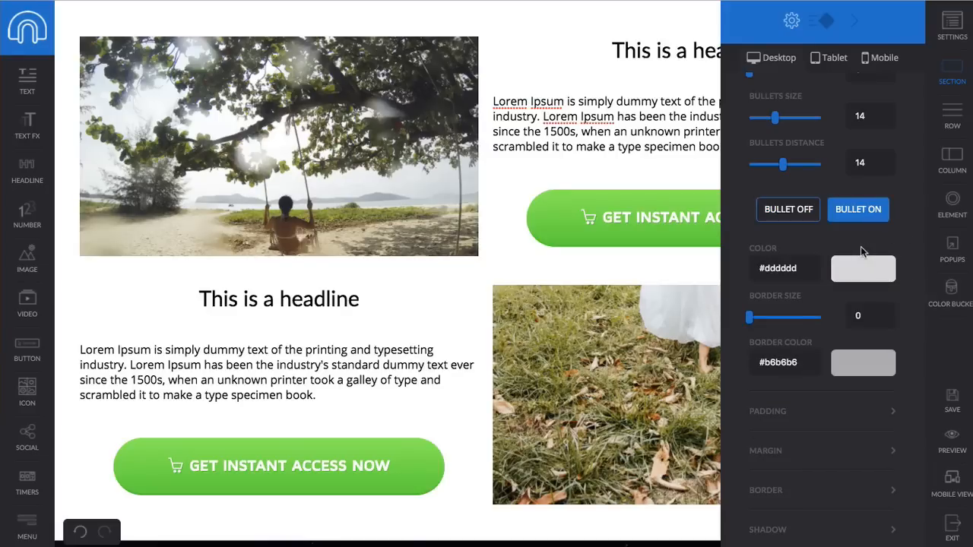
pyautogui.click(866, 271)
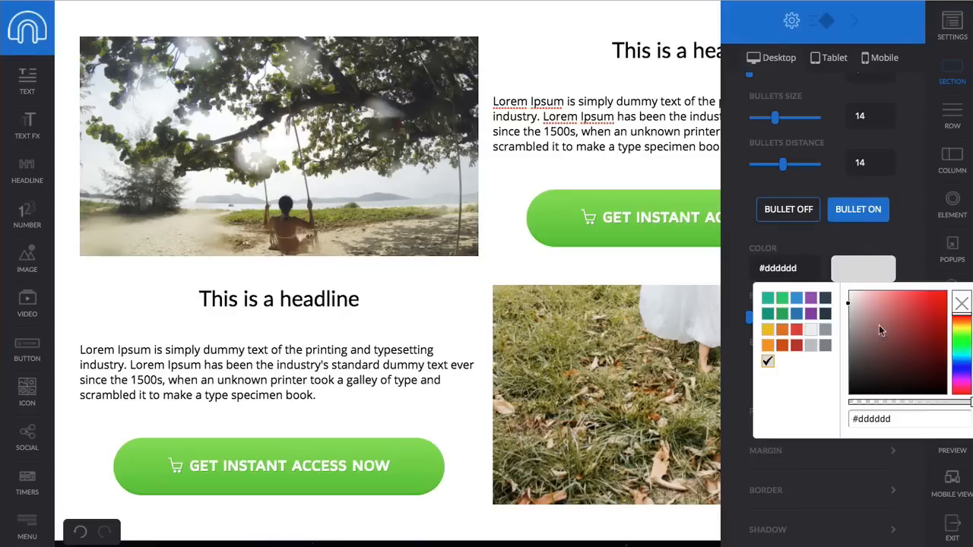
pyautogui.click(781, 298)
pyautogui.click(909, 228)
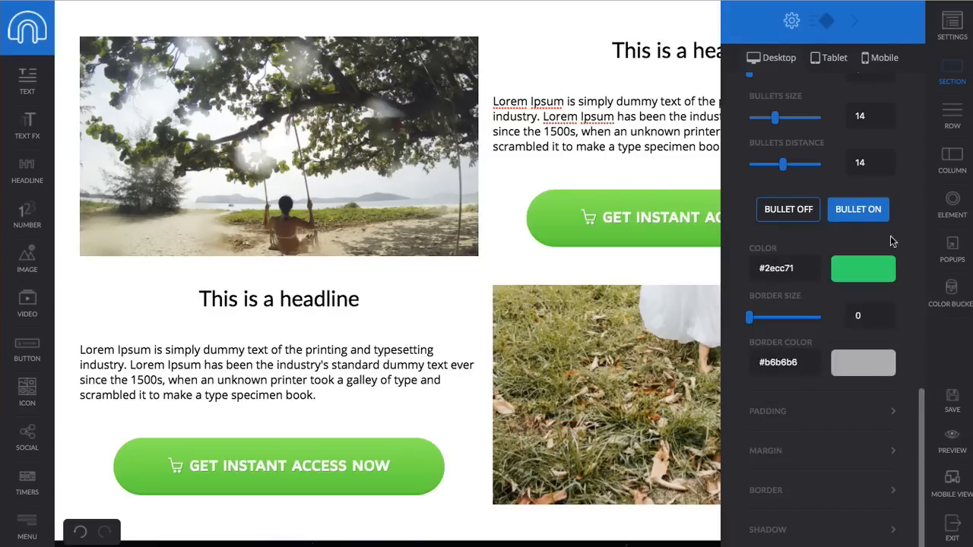
pyautogui.click(950, 403)
pyautogui.click(952, 441)
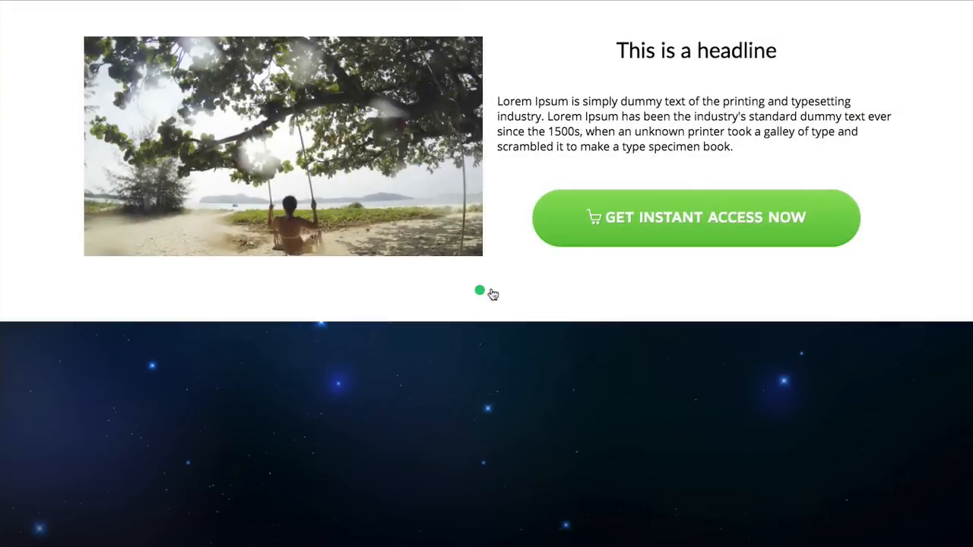
# - Jump the previewed slideshow to its second slide
pyautogui.click(500, 292)
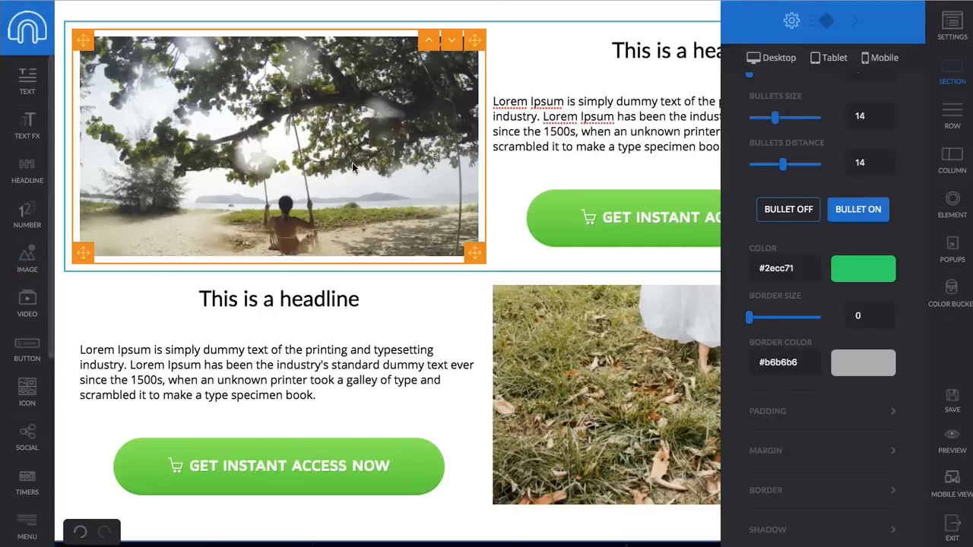
# - Insert an empty two-column section above the existing image-and-text rows
pyautogui.click(856, 25)
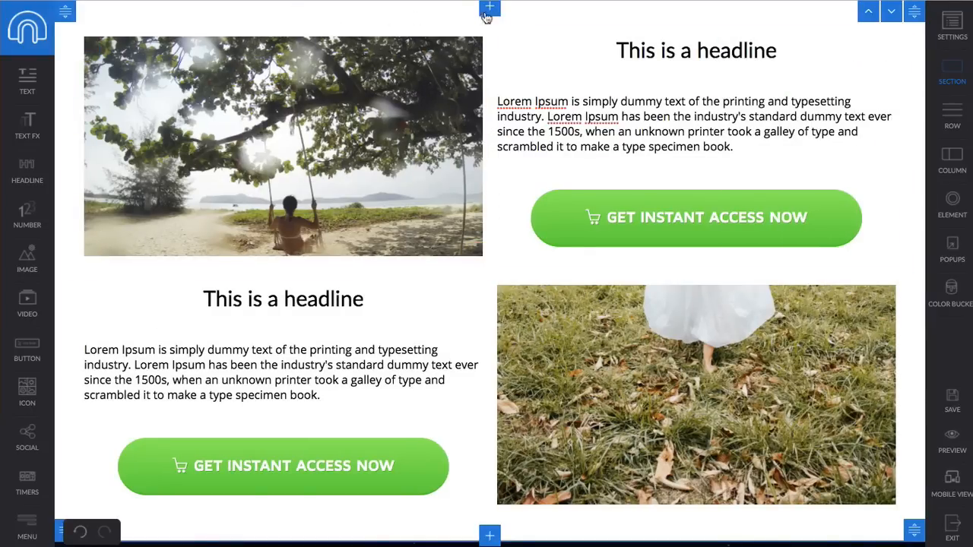
pyautogui.click(490, 10)
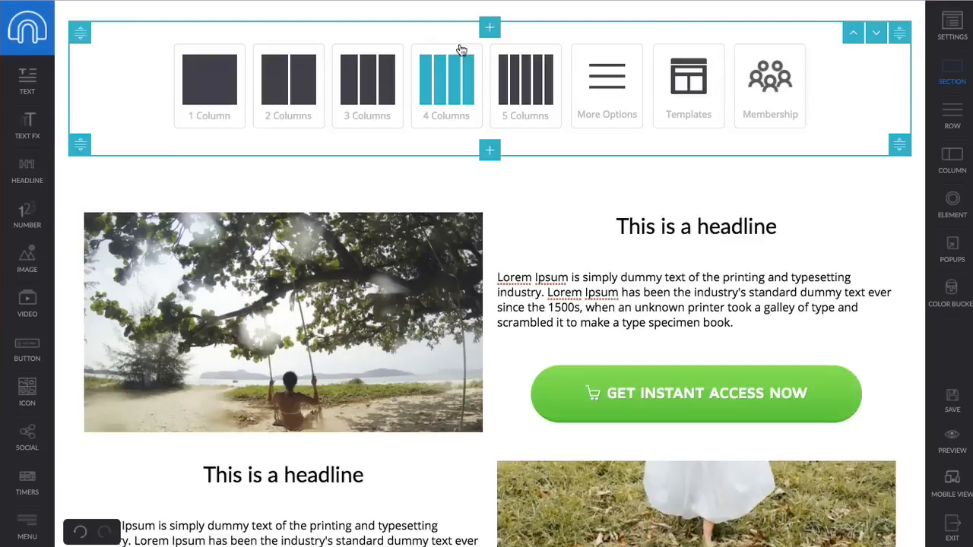
pyautogui.click(308, 90)
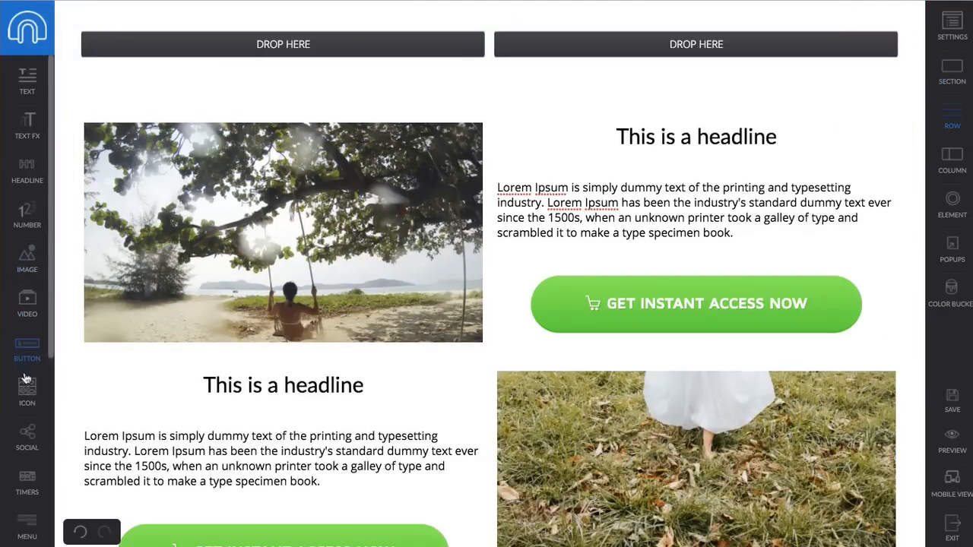
pyautogui.scroll(-5, 28, 243)
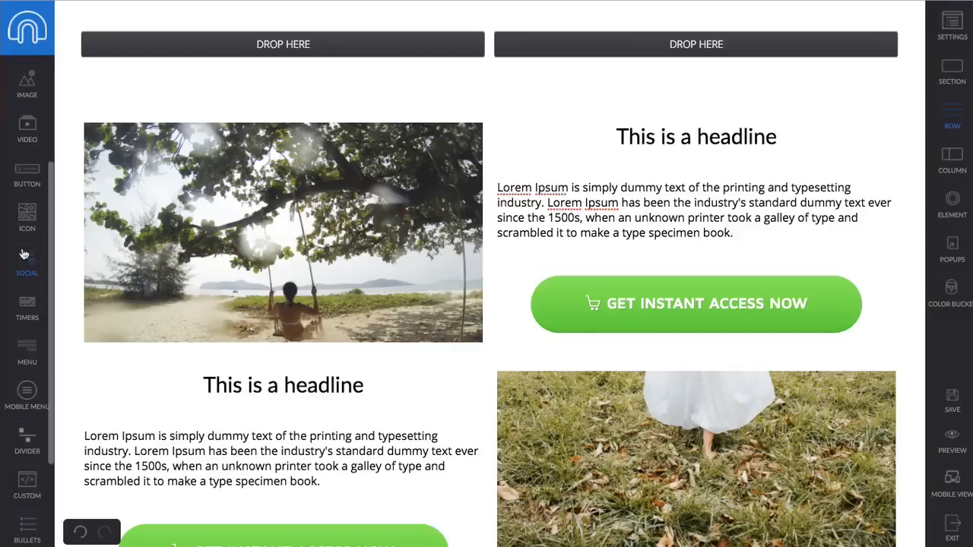
pyautogui.scroll(-3, 24, 253)
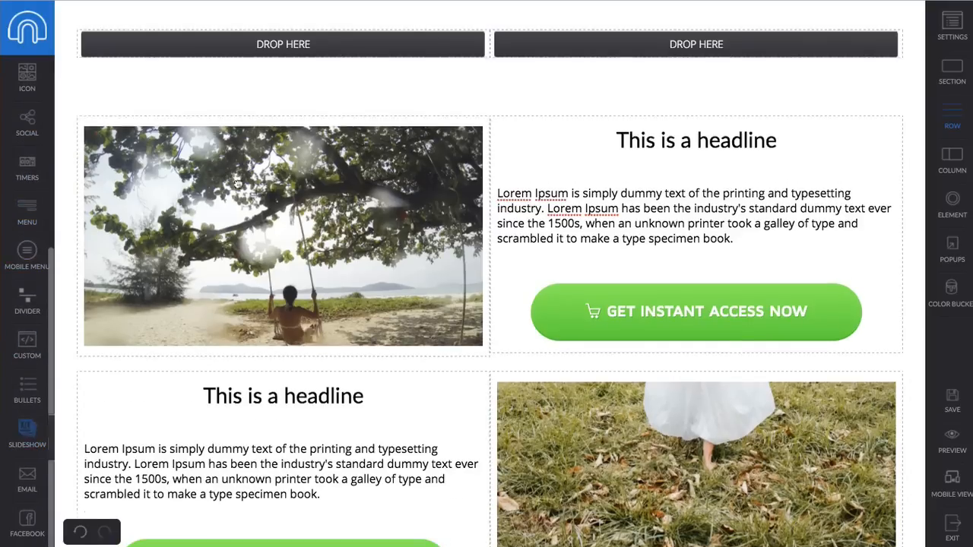
# - Drop a slideshow into the new row's left column and add the road photo
pyautogui.moveTo(237, 183); pyautogui.dragTo(303, 80)
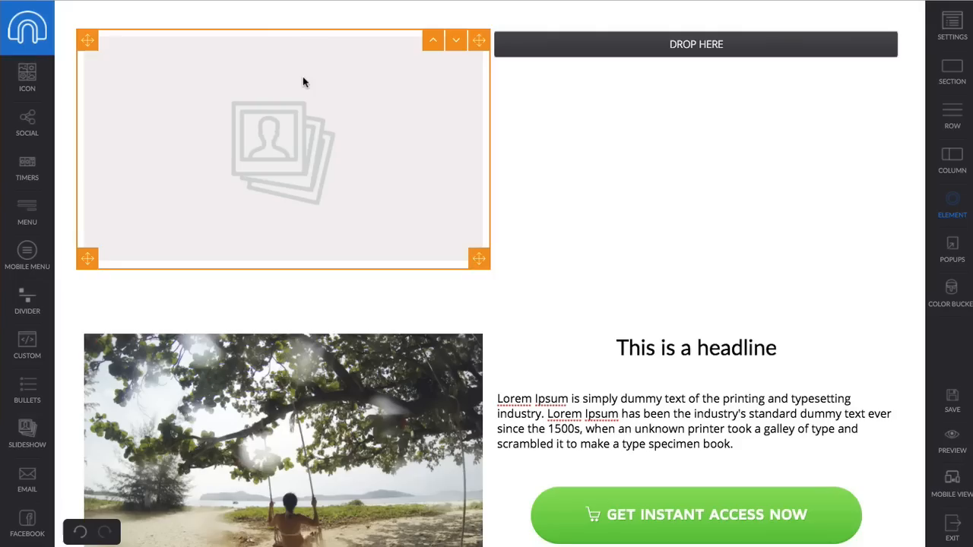
pyautogui.click(380, 145)
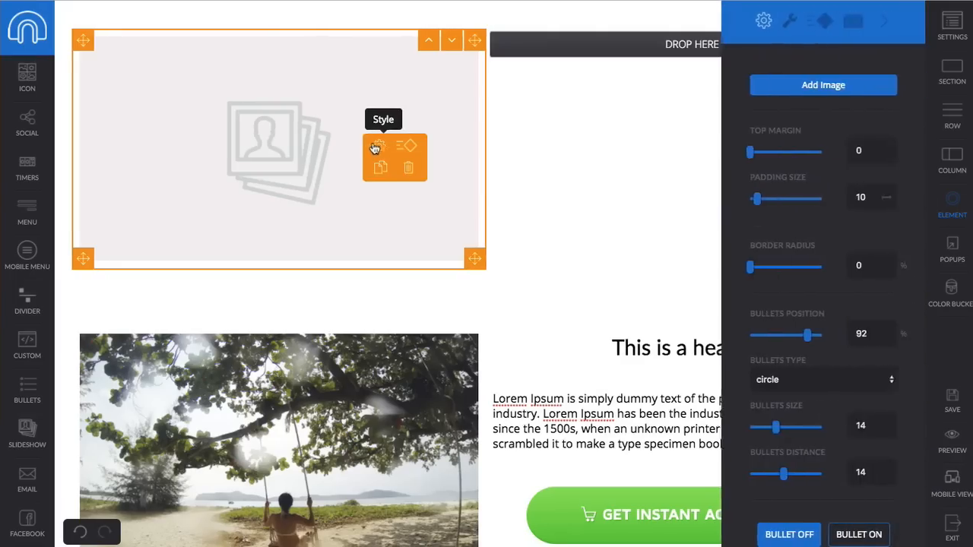
pyautogui.click(823, 85)
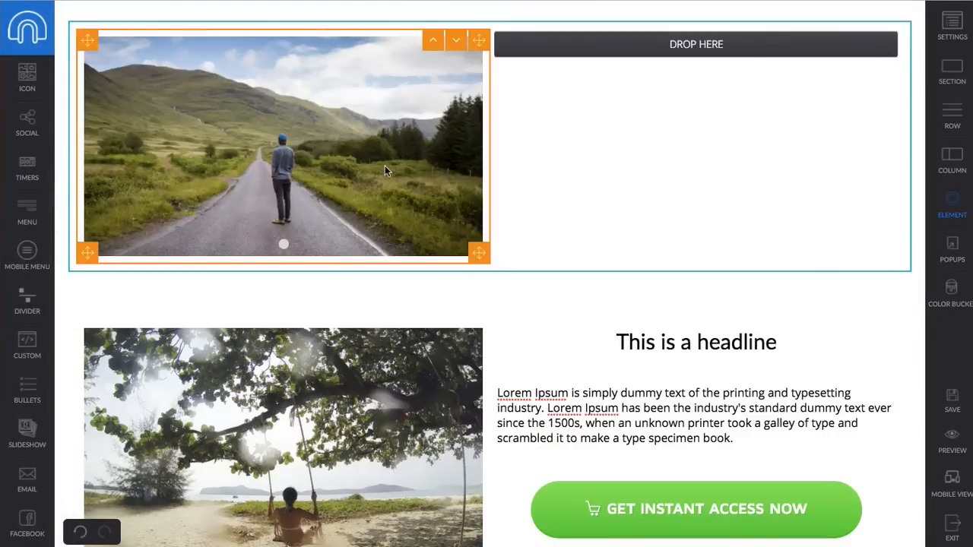
# - Add the palm-beach photo as a second slide, keeping the road slide first
pyautogui.moveTo(385, 167)
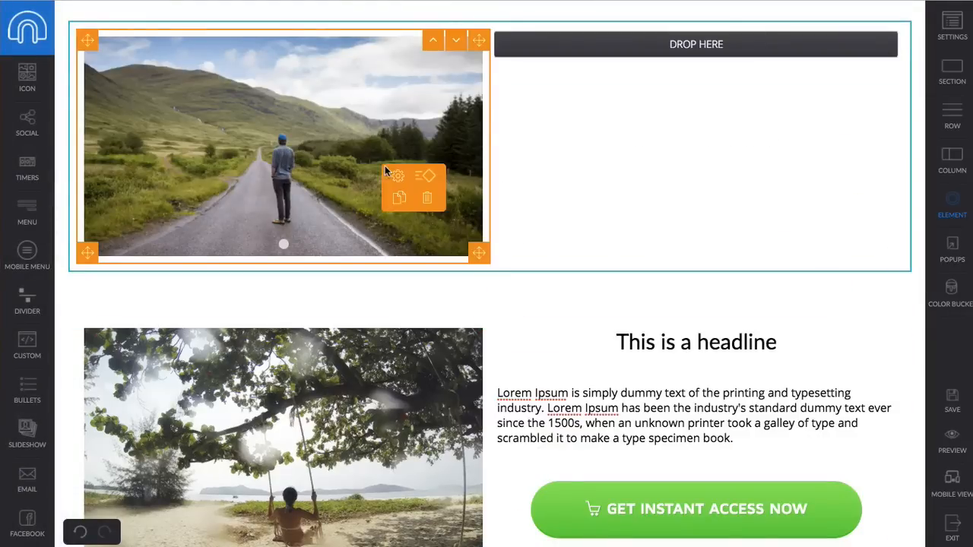
pyautogui.click(408, 178)
pyautogui.click(822, 174)
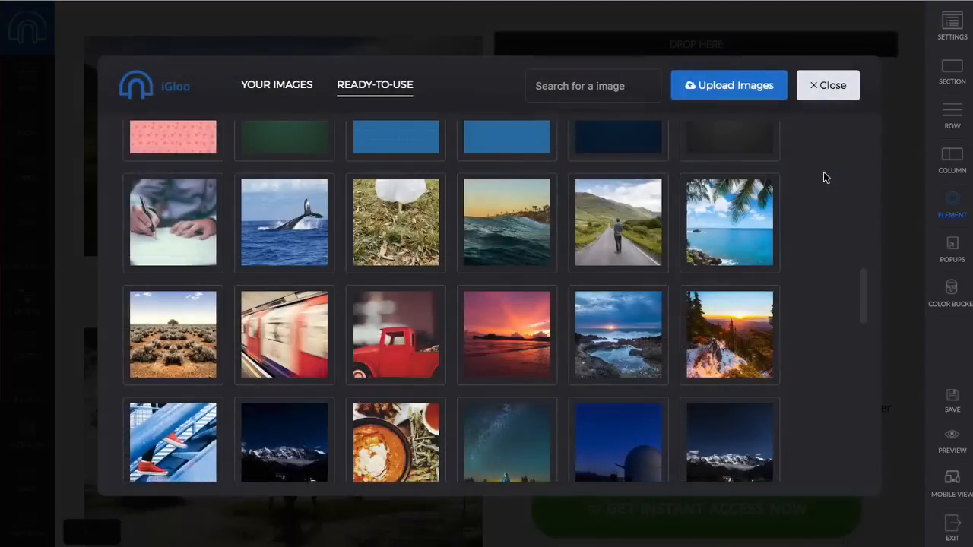
pyautogui.click(722, 232)
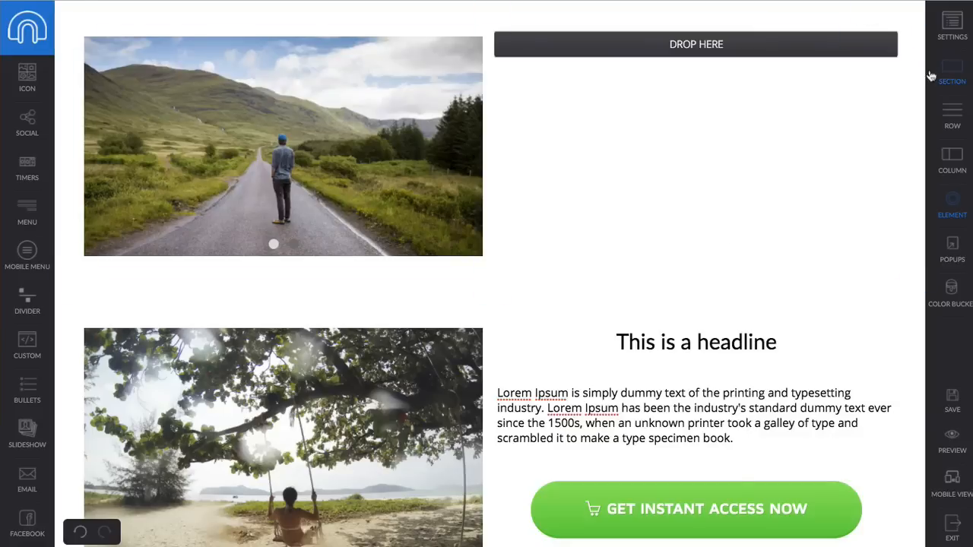
pyautogui.click(414, 163)
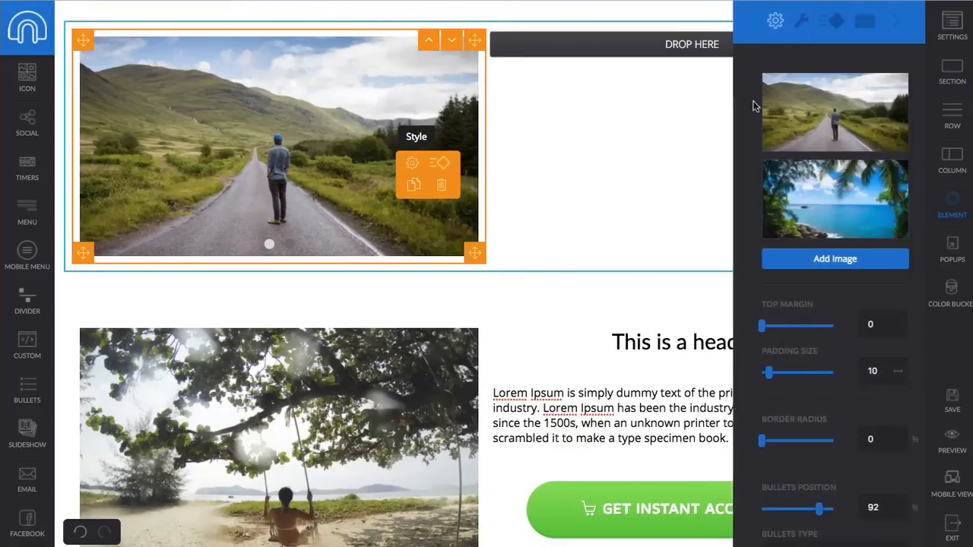
pyautogui.moveTo(825, 194); pyautogui.dragTo(809, 93)
pyautogui.moveTo(823, 200); pyautogui.dragTo(810, 95)
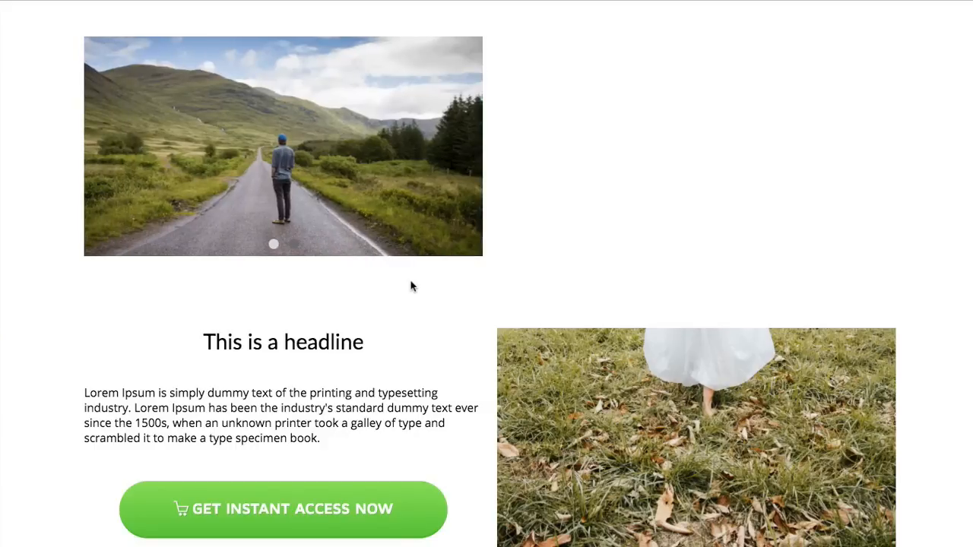
pyautogui.scroll(-1, 412, 283)
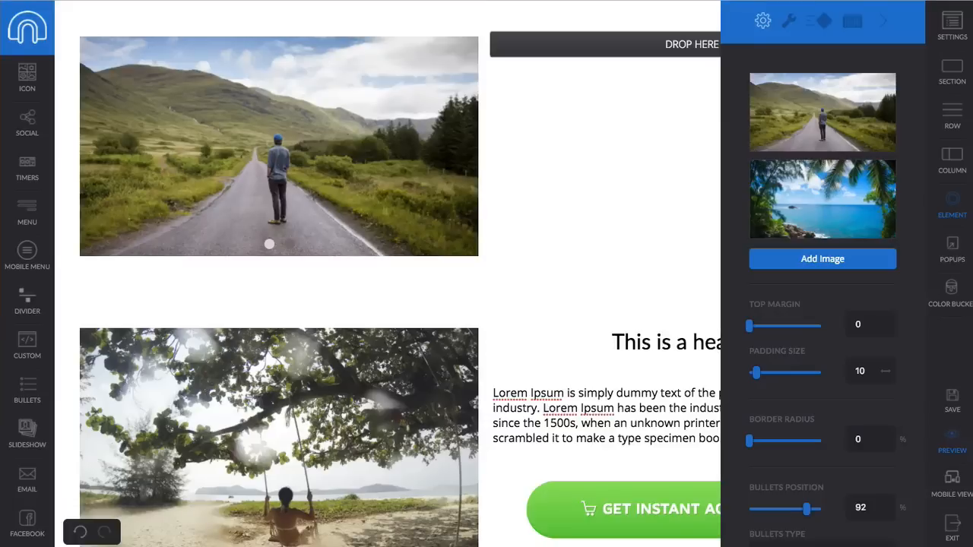
# - Insert a two-column section at the top with a mobile menu in its right column
pyautogui.click(883, 22)
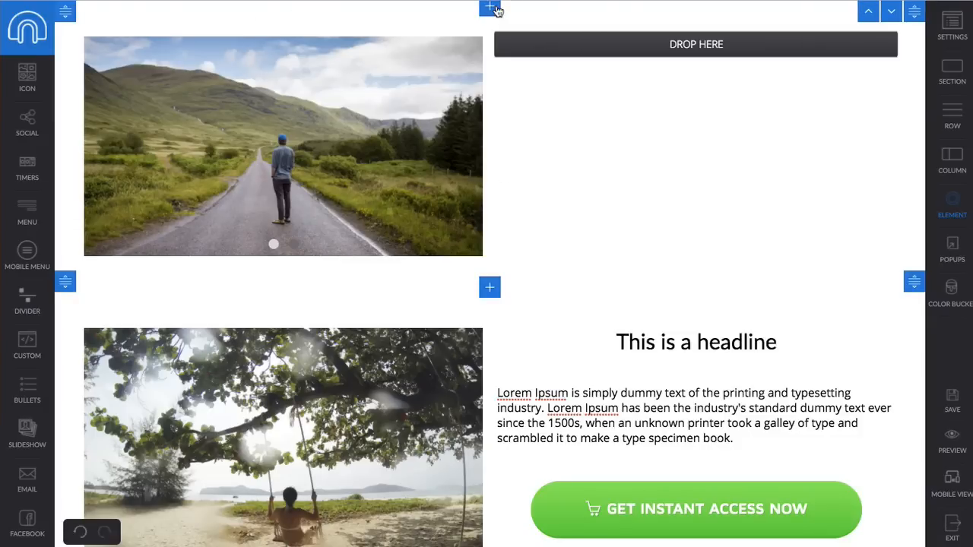
pyautogui.click(491, 9)
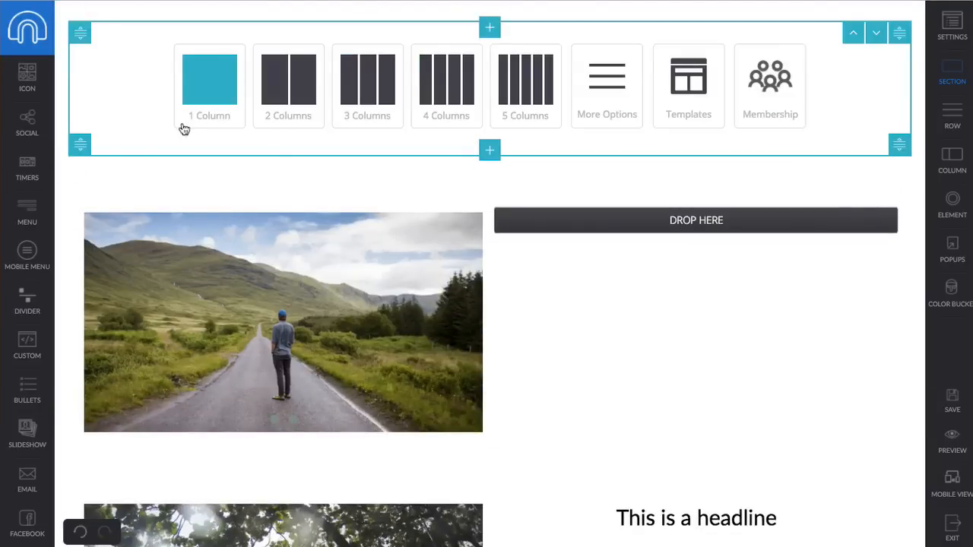
pyautogui.click(298, 120)
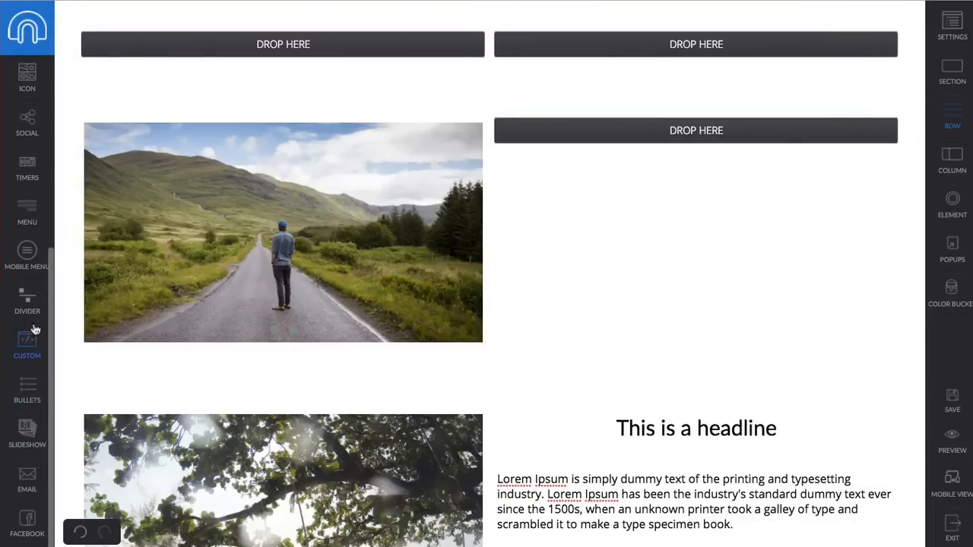
pyautogui.moveTo(25, 252); pyautogui.dragTo(735, 69)
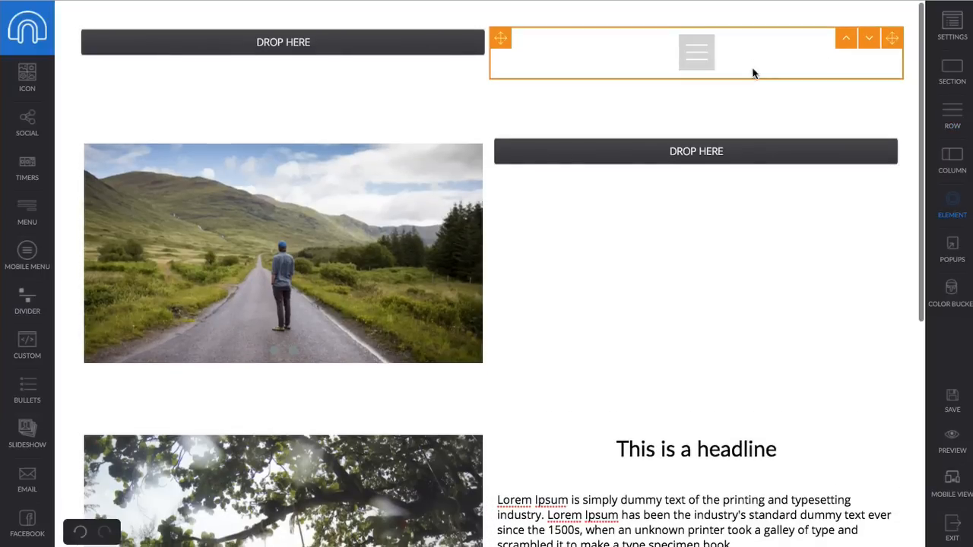
# - Align the mobile menu icon to the right in its style settings
pyautogui.click(760, 69)
pyautogui.click(770, 73)
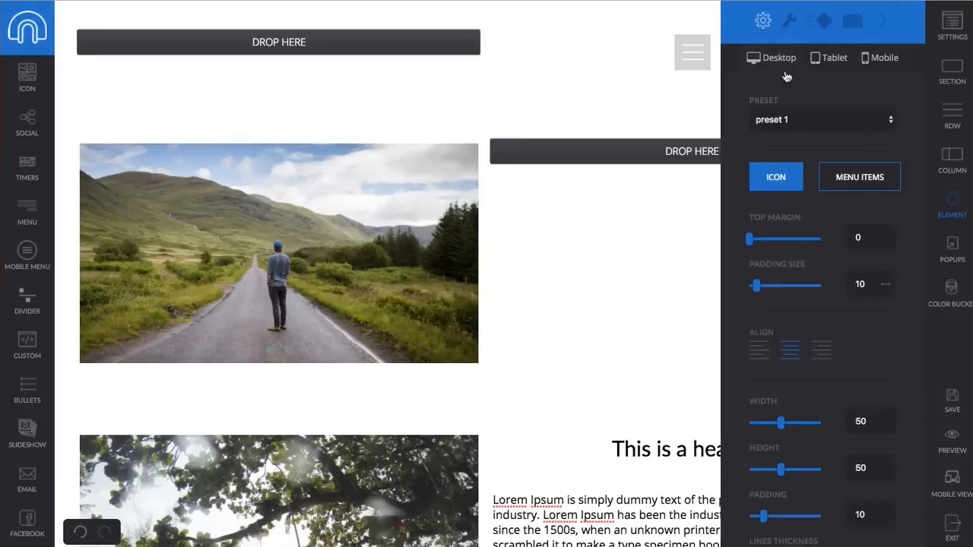
pyautogui.click(832, 61)
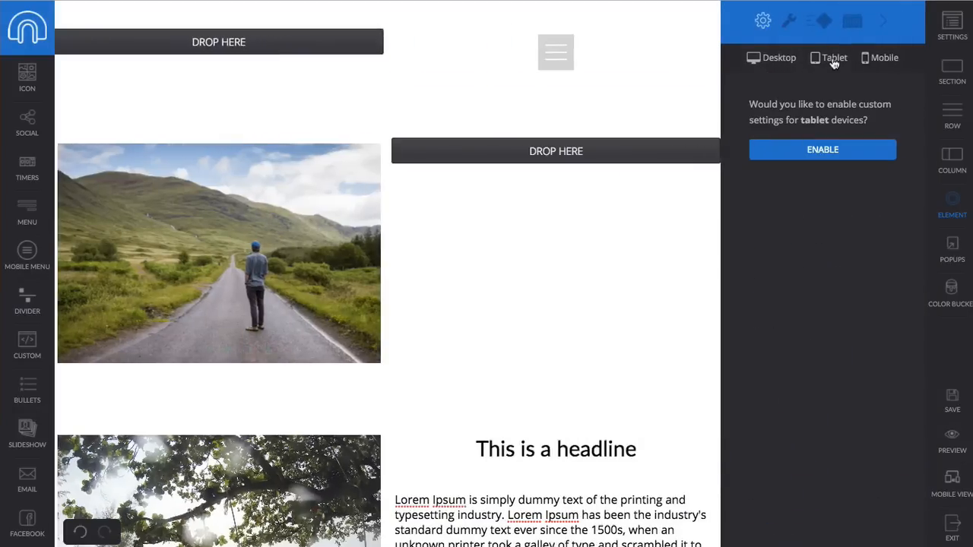
pyautogui.click(869, 64)
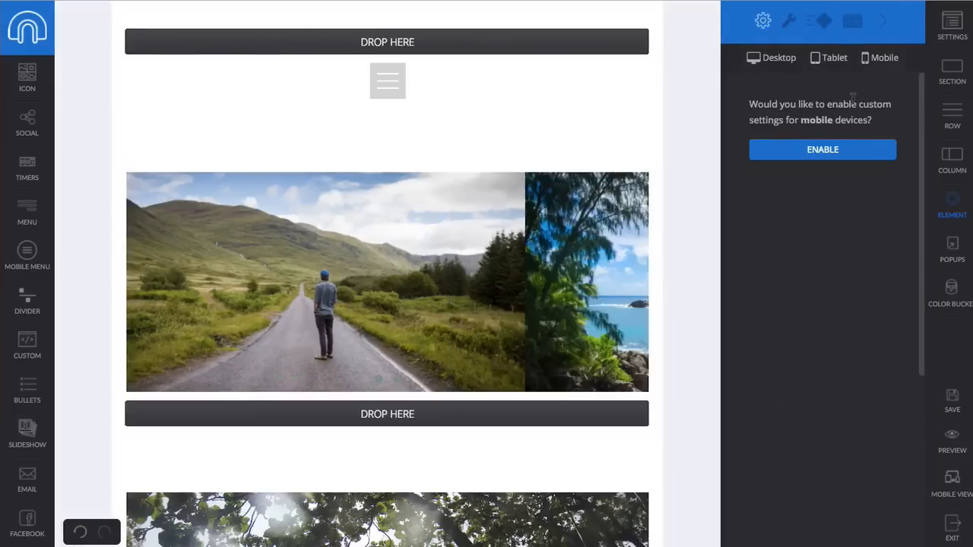
pyautogui.click(764, 59)
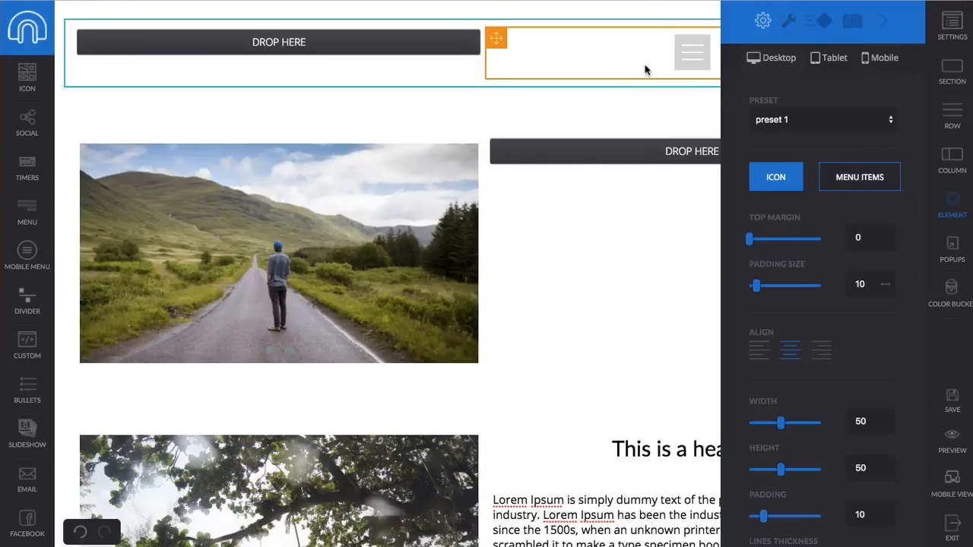
pyautogui.scroll(-1, 815, 228)
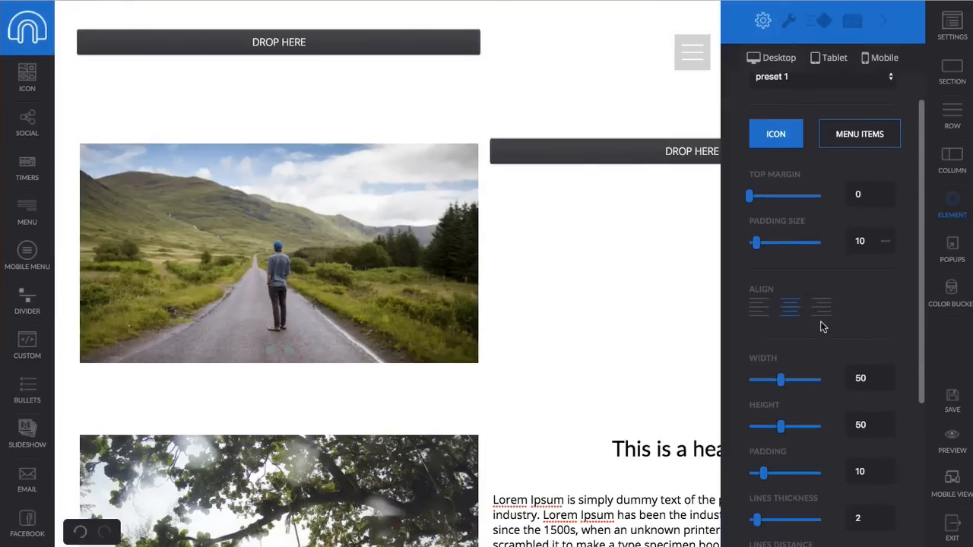
pyautogui.click(821, 308)
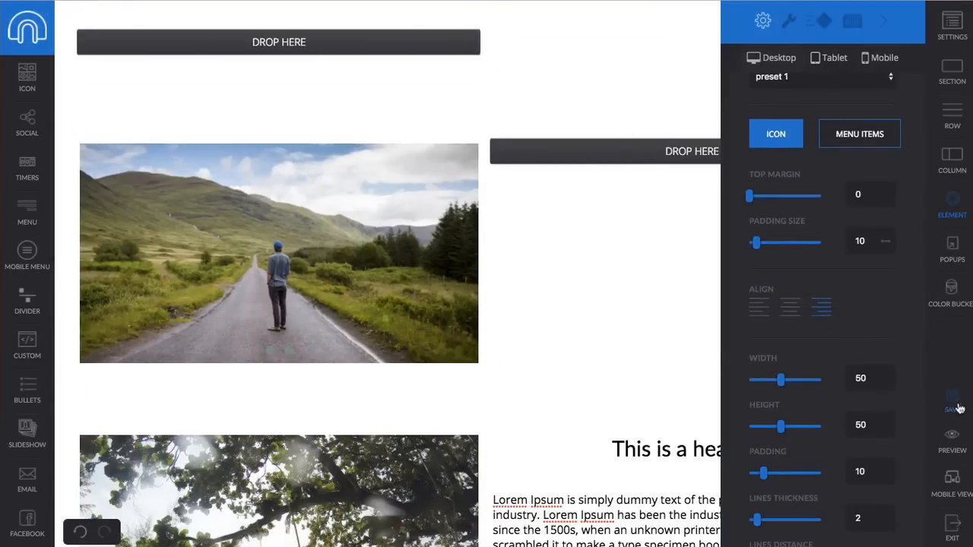
pyautogui.click(952, 445)
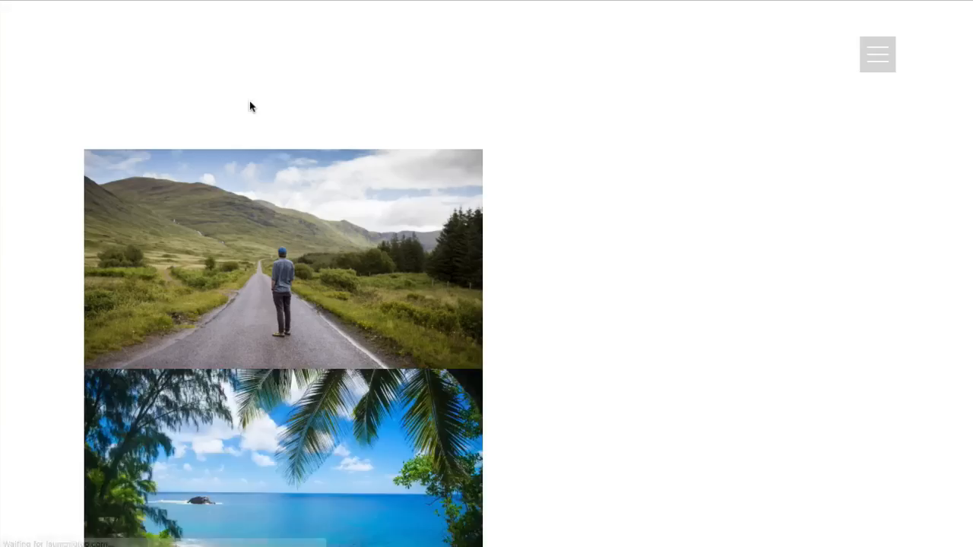
pyautogui.click(864, 57)
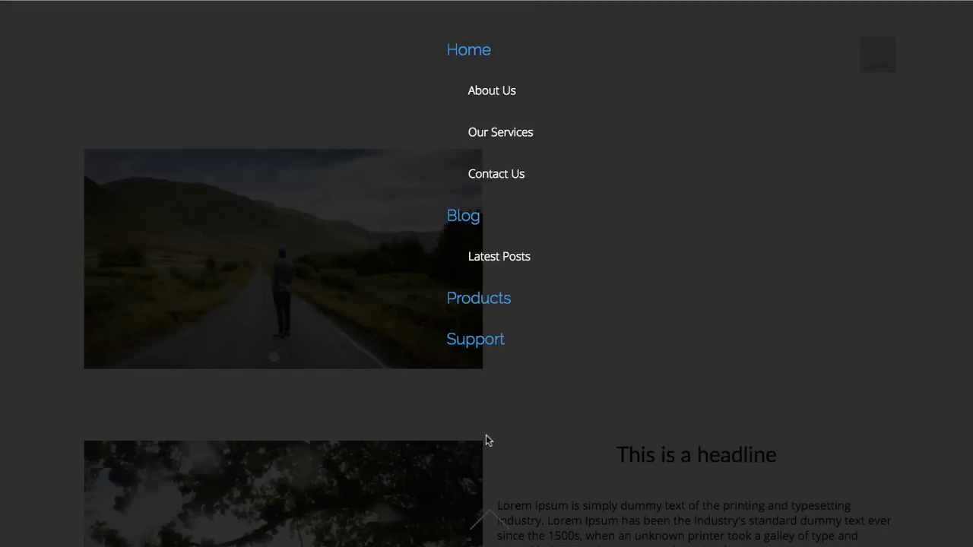
pyautogui.click(489, 520)
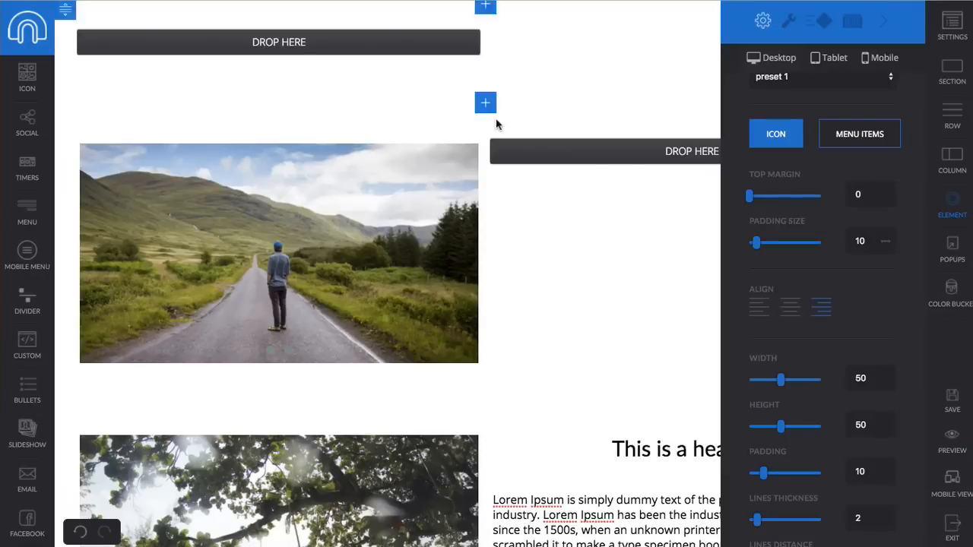
# - Set Sticky Section to Yes for the top section, with Position on Top
pyautogui.click(191, 8)
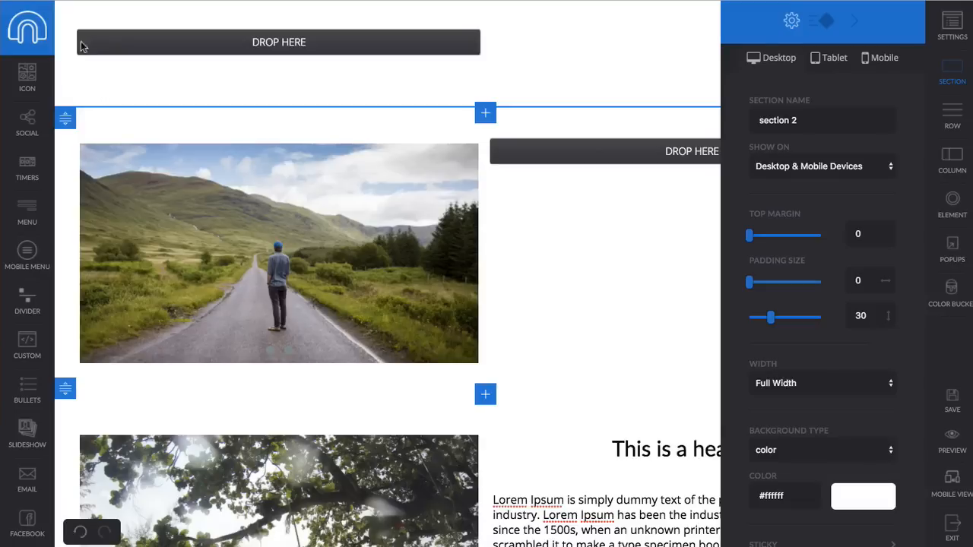
pyautogui.moveTo(104, 23)
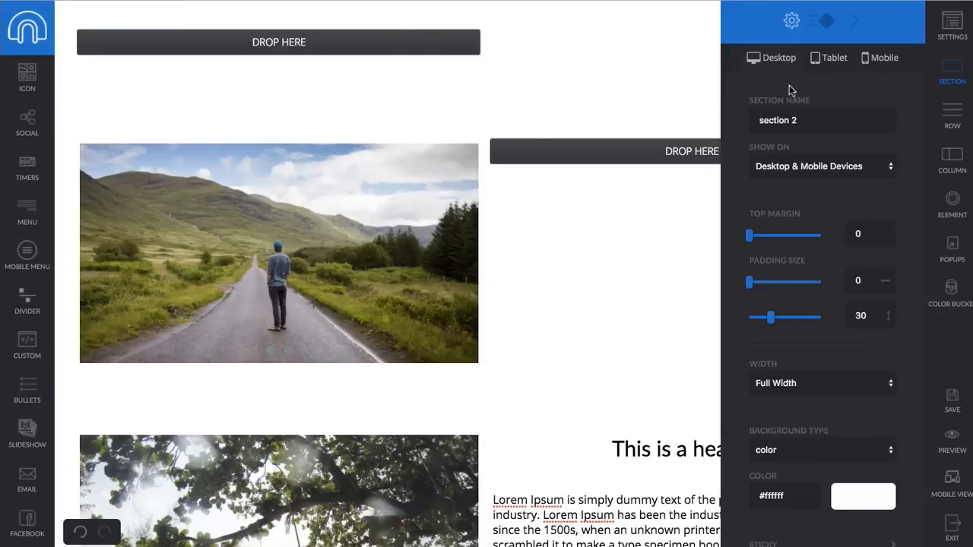
pyautogui.scroll(-3, 829, 282)
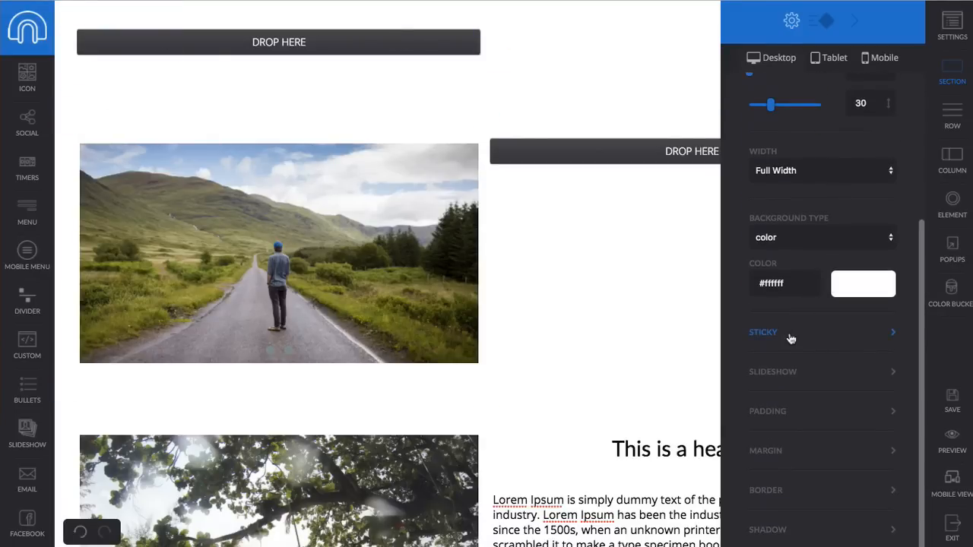
pyautogui.click(764, 335)
pyautogui.click(810, 386)
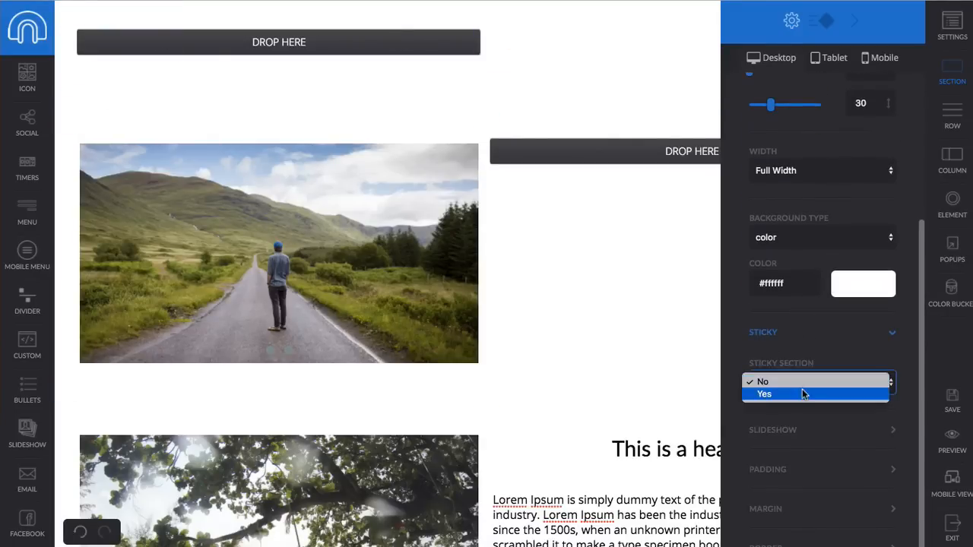
pyautogui.click(804, 393)
pyautogui.scroll(-2, 818, 395)
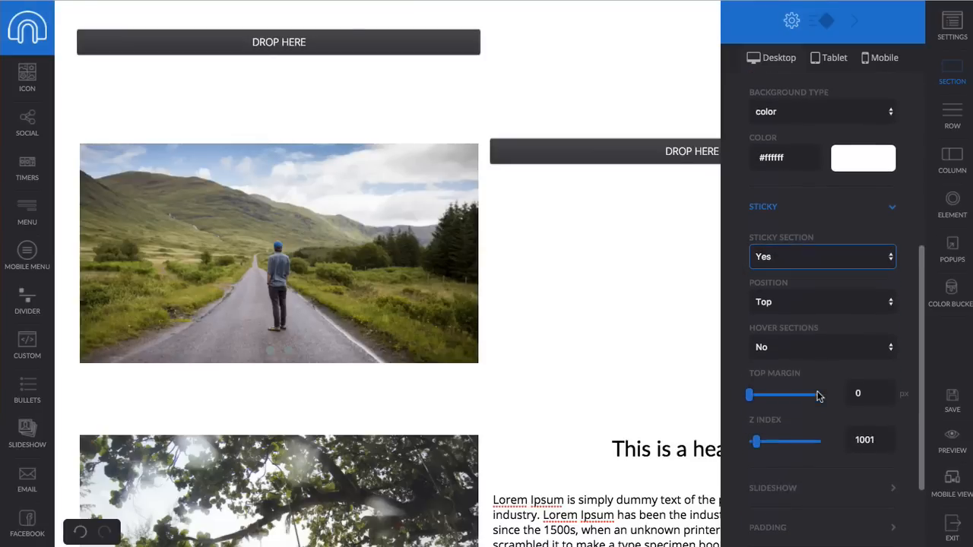
pyautogui.click(787, 298)
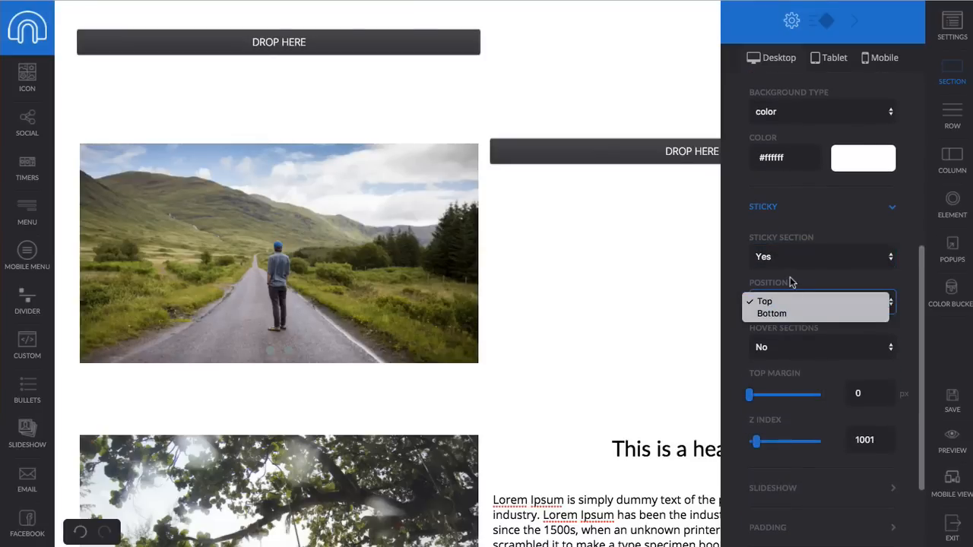
pyautogui.click(791, 282)
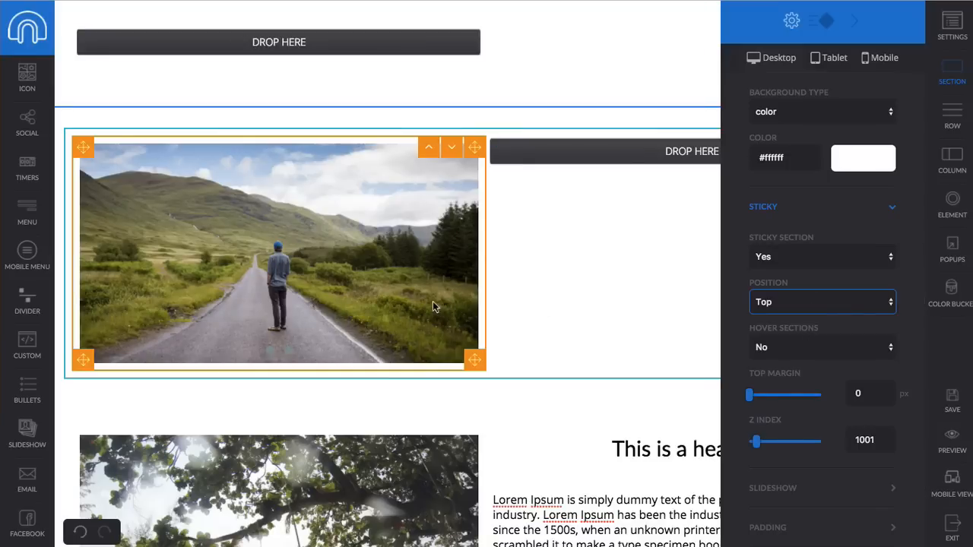
pyautogui.scroll(-5, 446, 258)
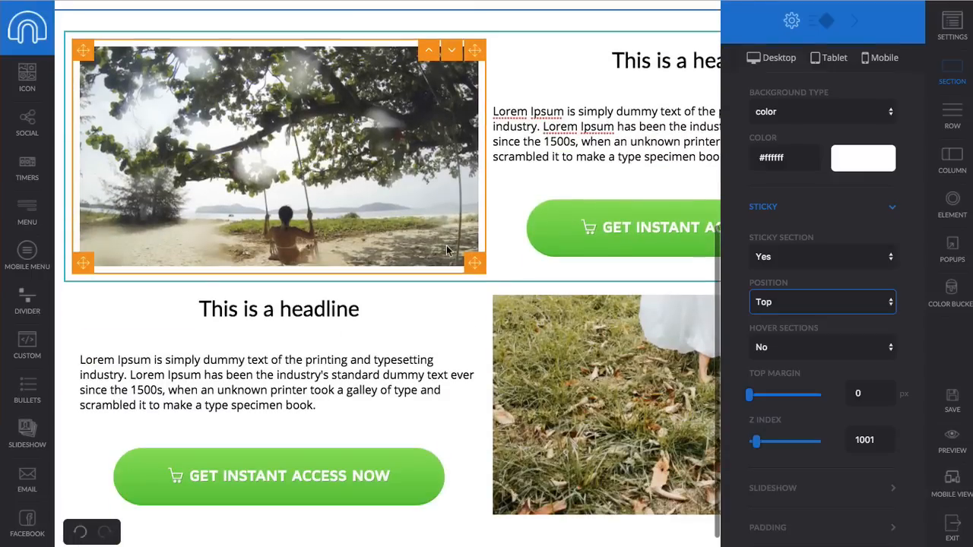
# - Insert a one-column section above the swing photo holding the Ready-to-Use ocean-wave image
pyautogui.click(485, 17)
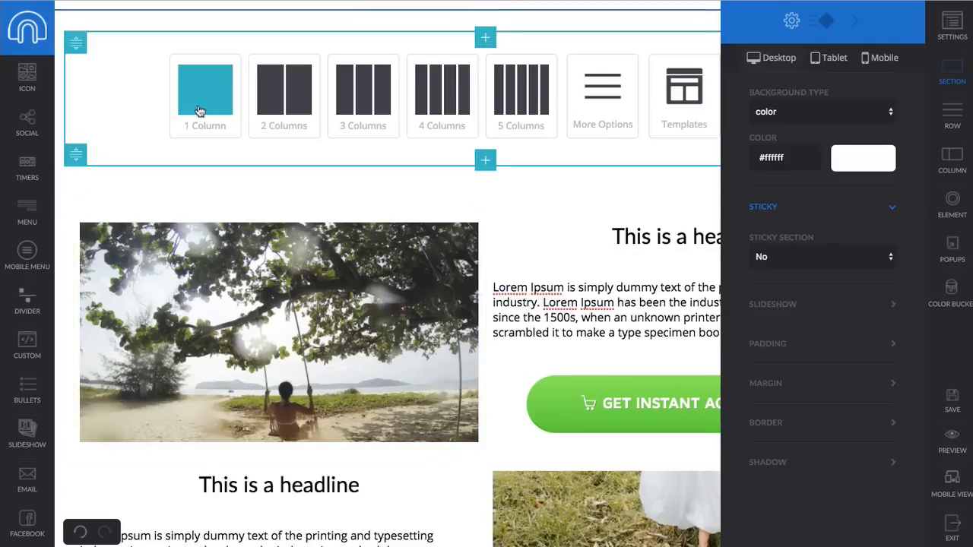
pyautogui.click(213, 122)
pyautogui.scroll(1, 32, 250)
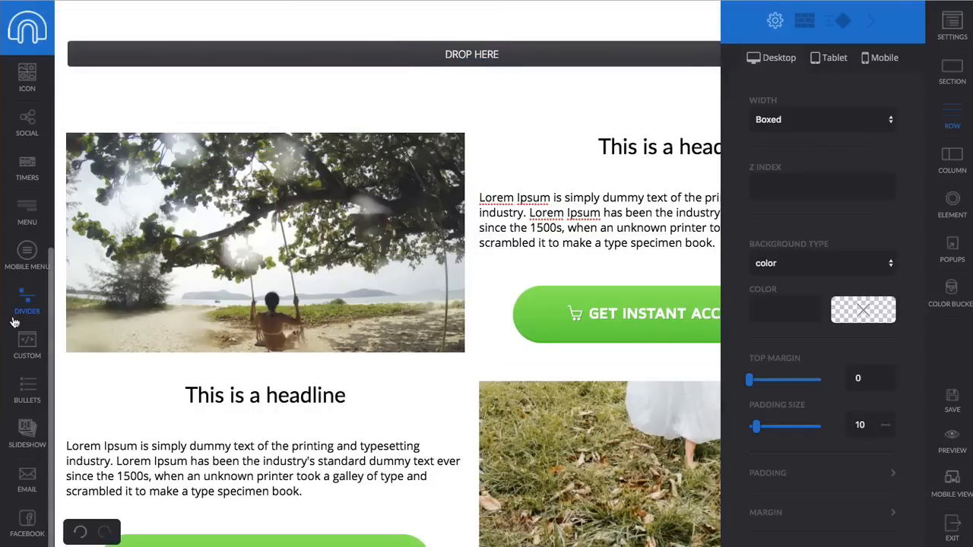
pyautogui.scroll(4, 28, 285)
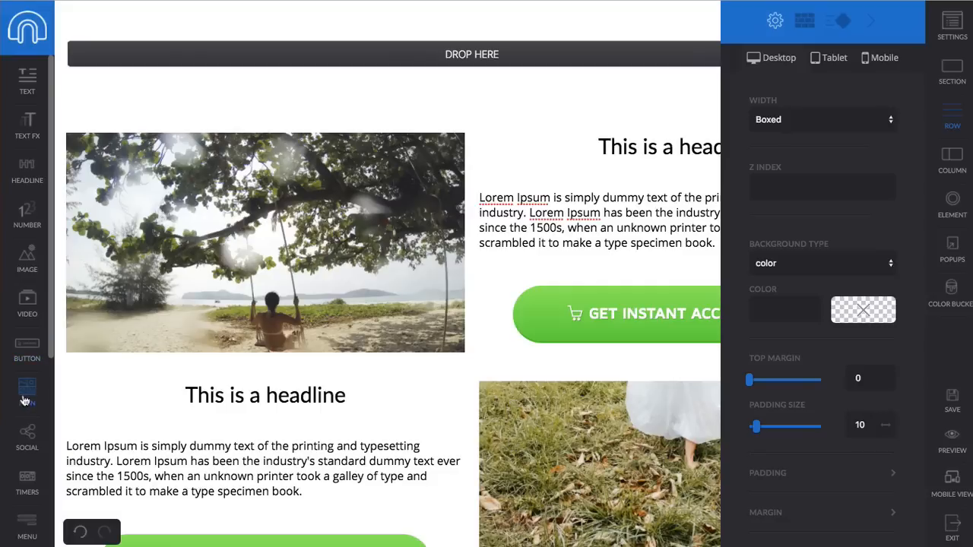
pyautogui.moveTo(27, 259); pyautogui.dragTo(403, 89)
pyautogui.click(446, 71)
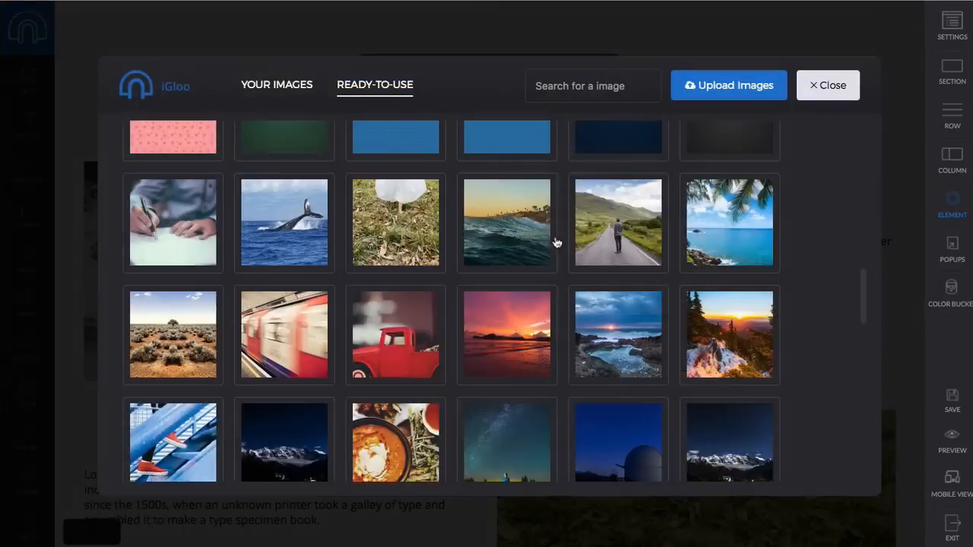
pyautogui.click(522, 238)
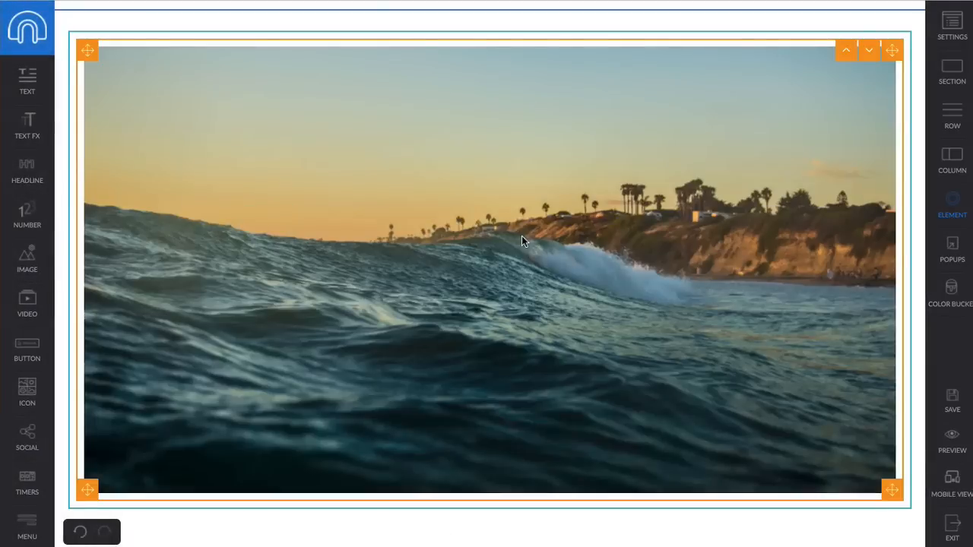
pyautogui.scroll(5, 558, 184)
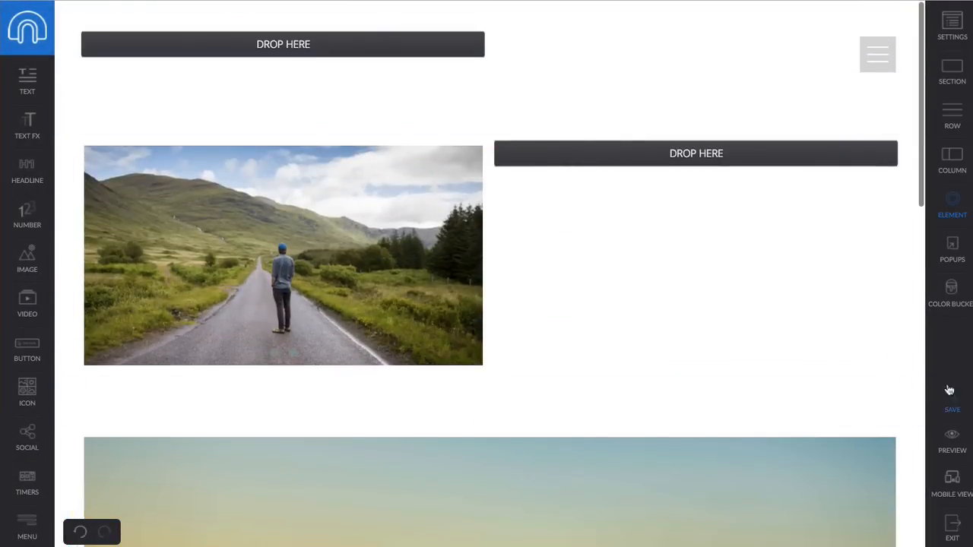
# - Preview the page, scroll to check the pinned menu, then exit with Ctrl+W
pyautogui.click(950, 441)
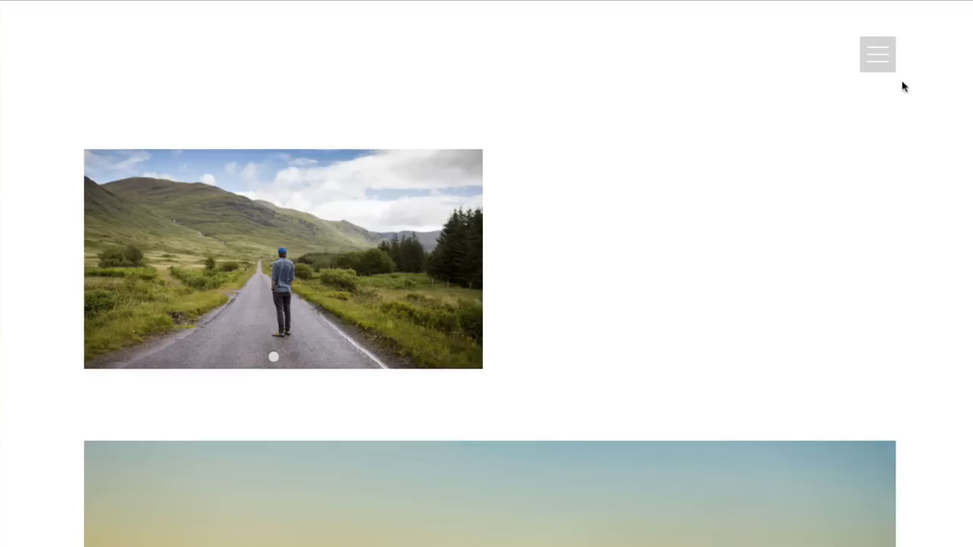
pyautogui.scroll(-6, 751, 211)
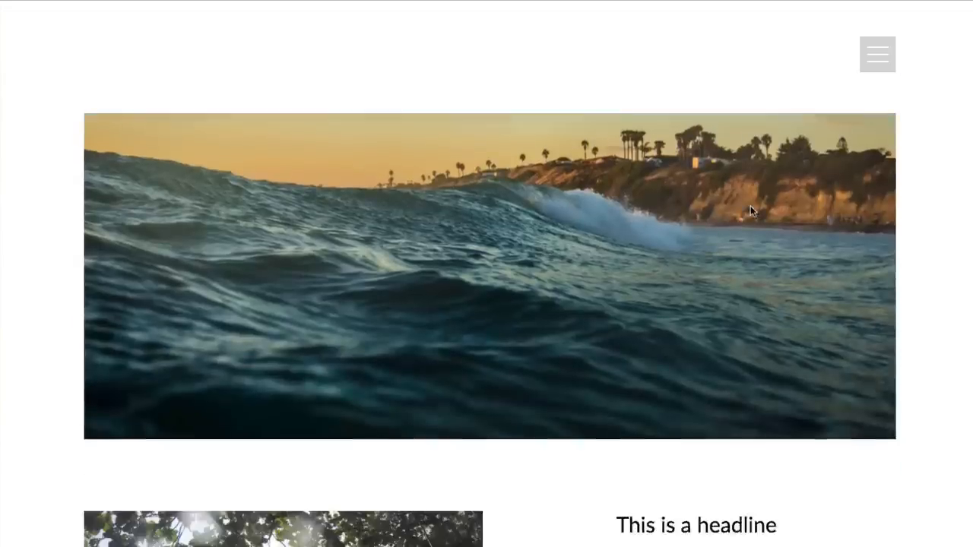
pyautogui.scroll(8, 776, 209)
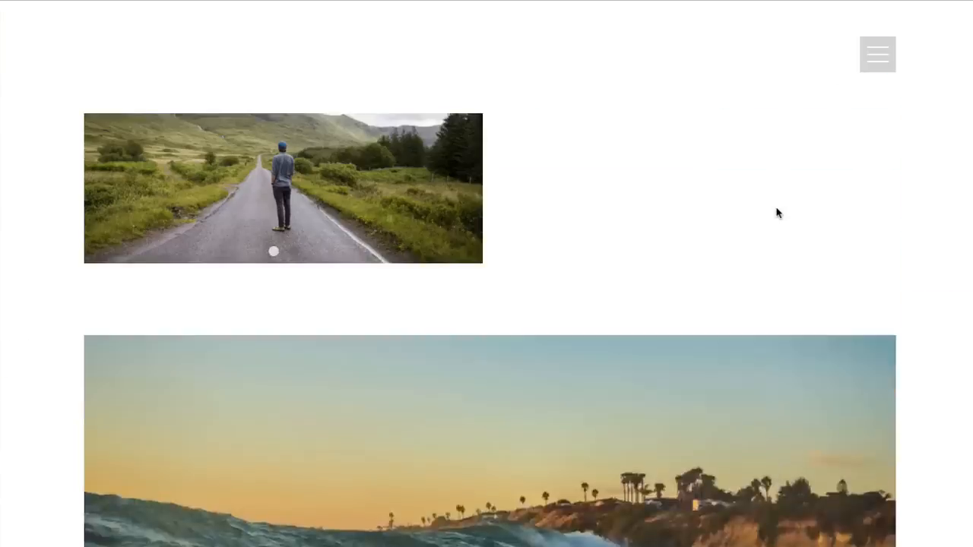
pyautogui.scroll(-8, 776, 207)
pyautogui.scroll(6, 776, 213)
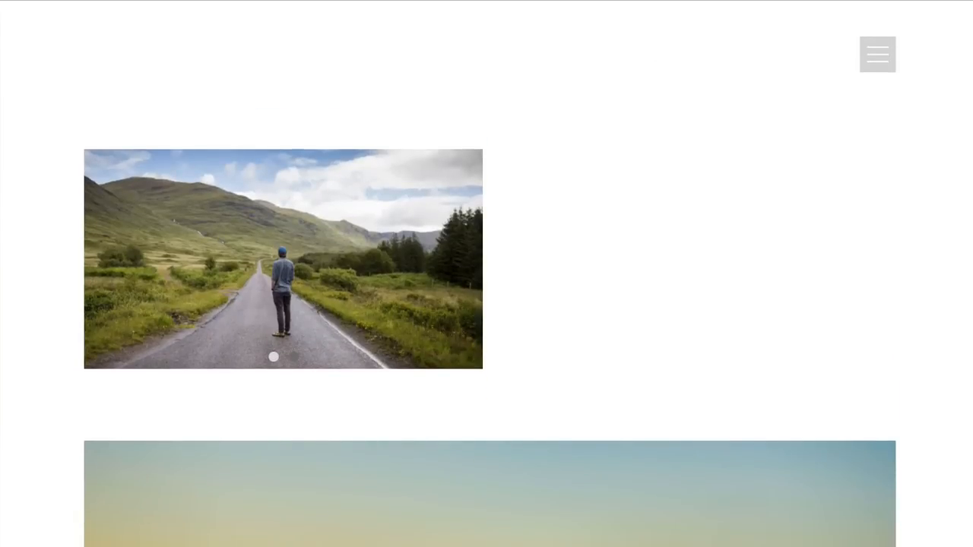
pyautogui.hotkey('ctrl', 'w')
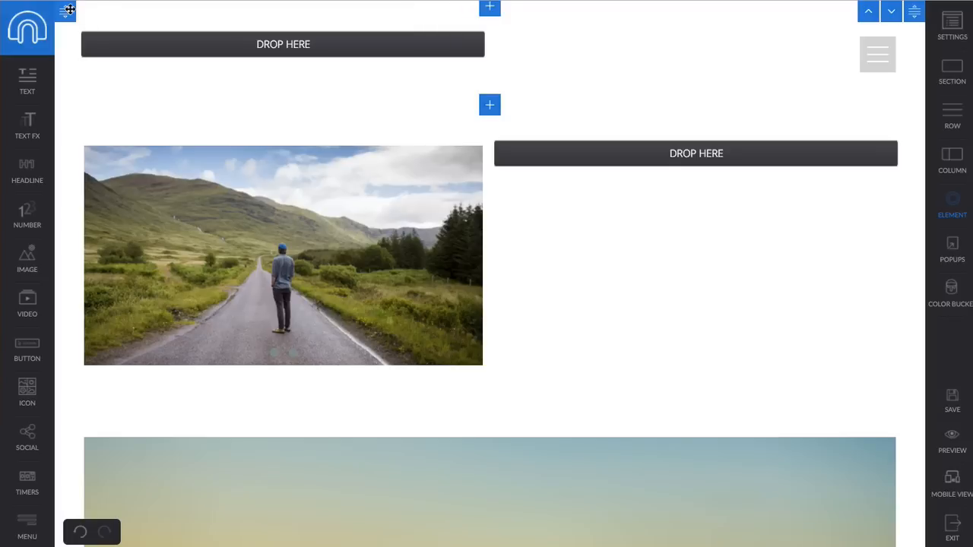
# - Insert a three-column section at the top and open its row style settings
pyautogui.click(111, 13)
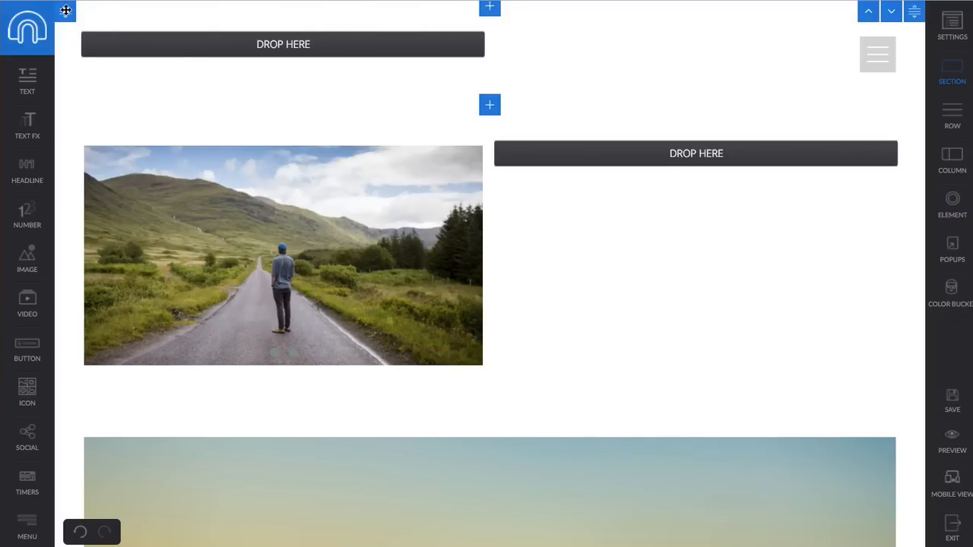
pyautogui.click(493, 9)
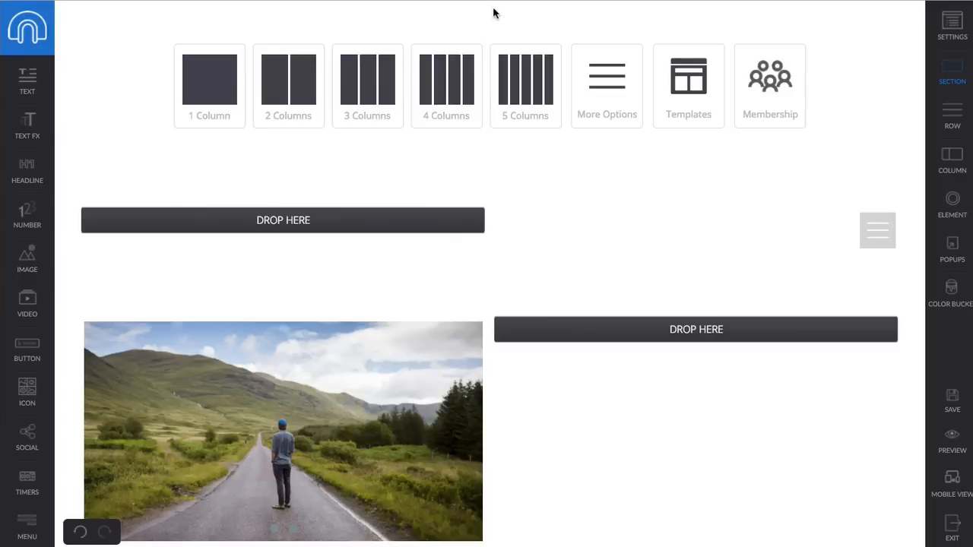
pyautogui.click(380, 97)
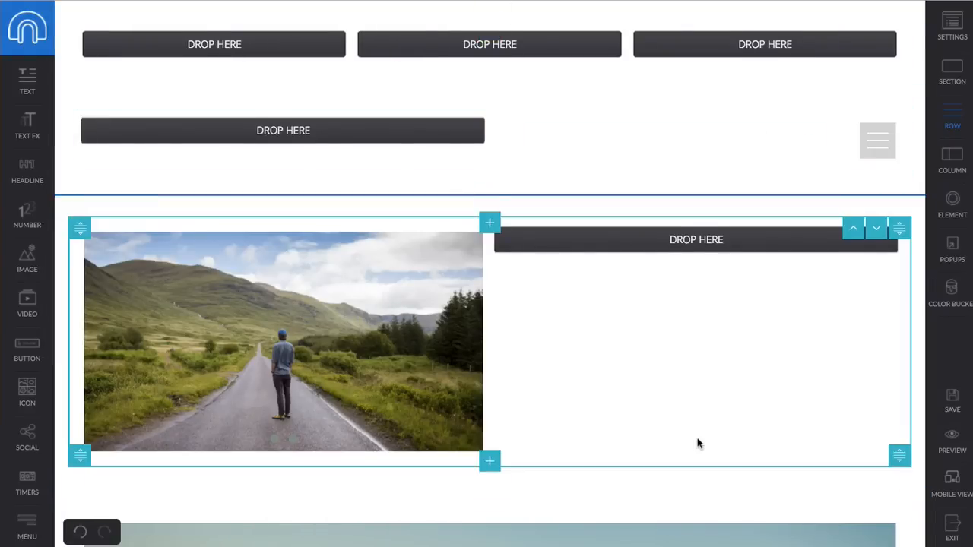
pyautogui.scroll(-10, 697, 439)
pyautogui.scroll(10, 697, 444)
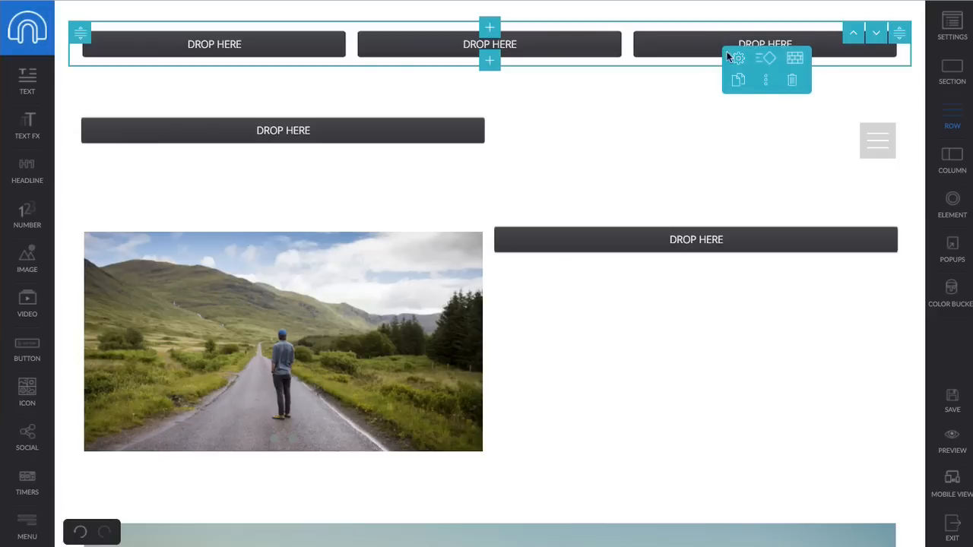
pyautogui.click(732, 80)
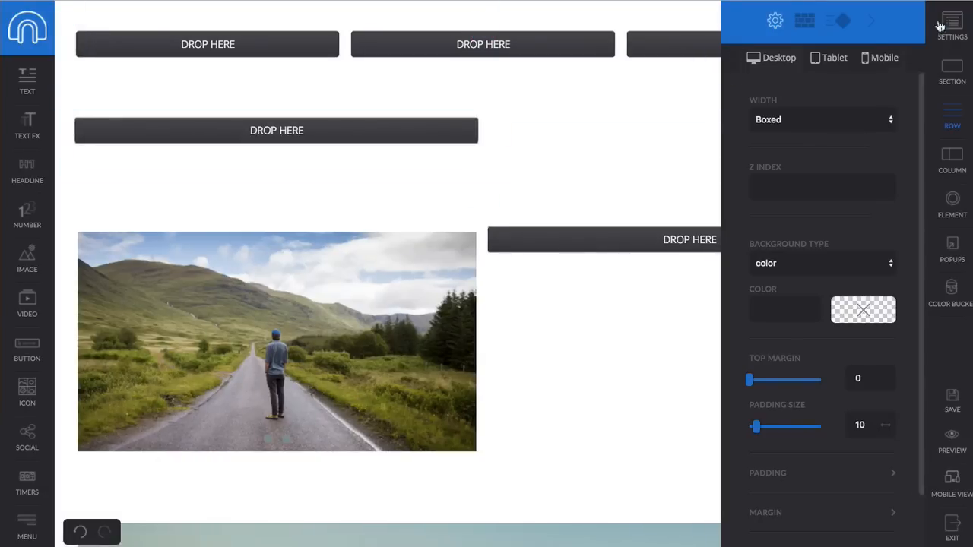
# - Place a GET INSTANT ACCESS NOW button in the right-hand column
pyautogui.click(872, 21)
pyautogui.moveTo(30, 348); pyautogui.dragTo(739, 58)
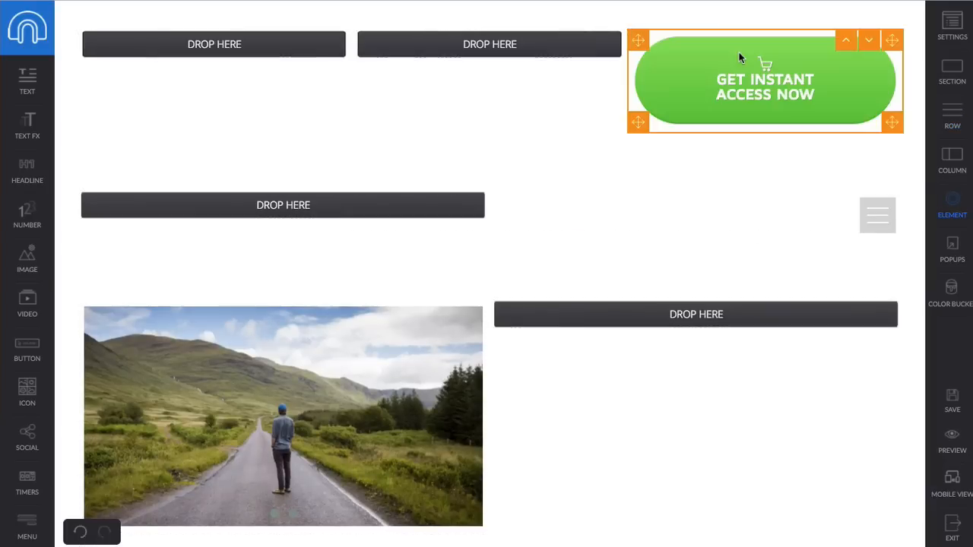
pyautogui.click(836, 67)
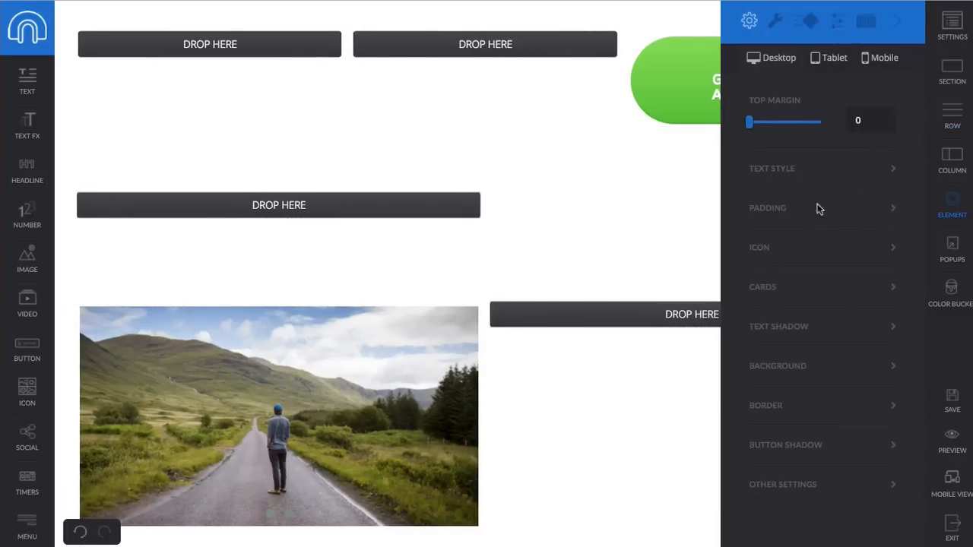
pyautogui.moveTo(749, 122)
pyautogui.mouseDown()
pyautogui.moveTo(773, 122)
pyautogui.moveTo(749, 124)
pyautogui.mouseUp()
pyautogui.click(776, 21)
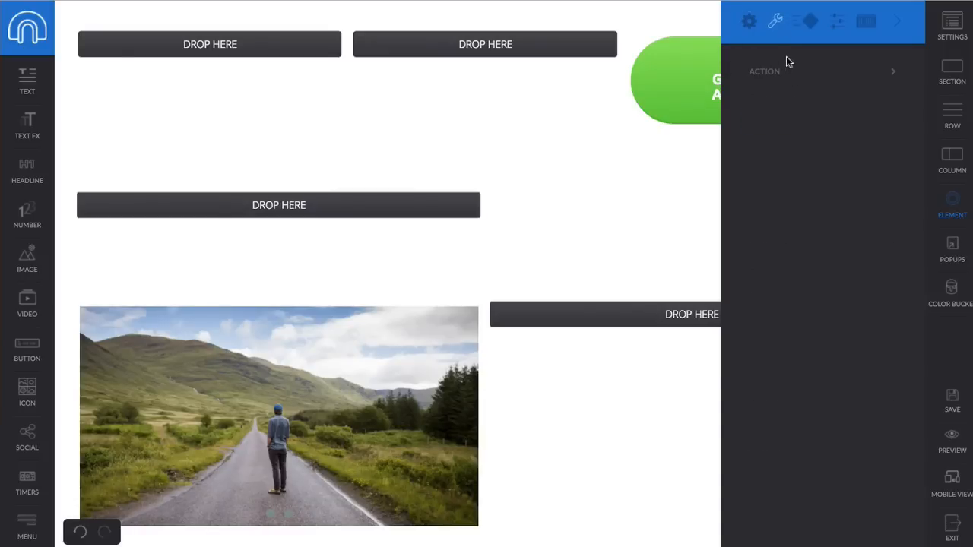
# - Give the button a wobble loop animation and save the page
pyautogui.click(804, 21)
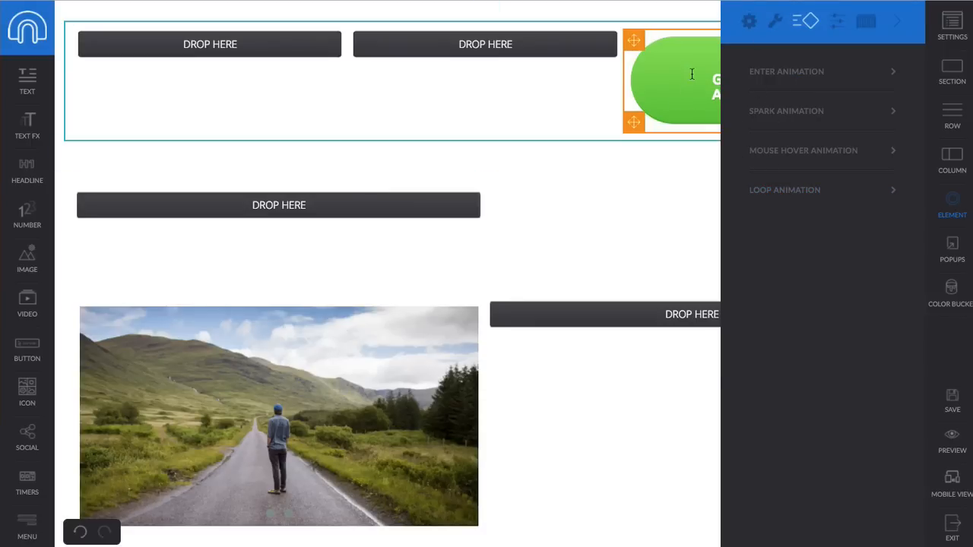
pyautogui.click(795, 78)
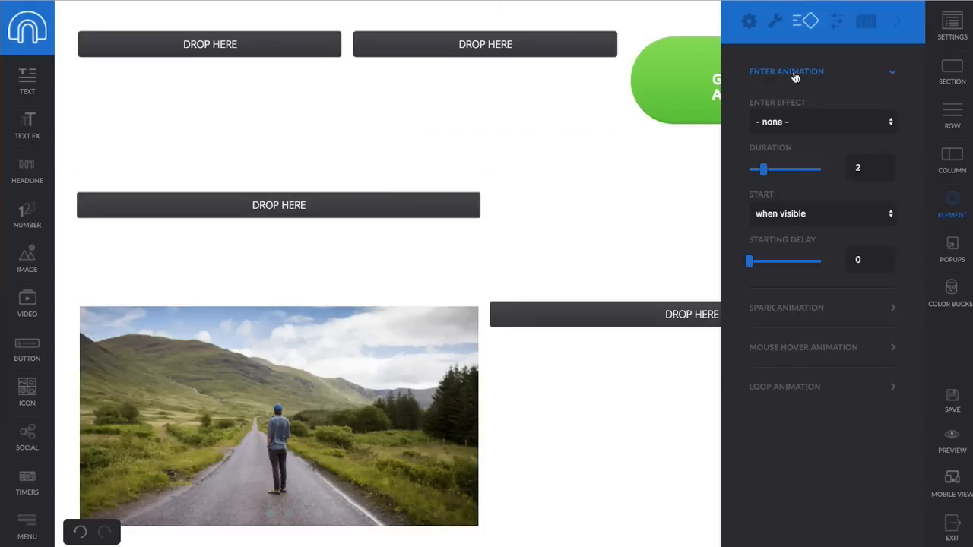
pyautogui.click(795, 77)
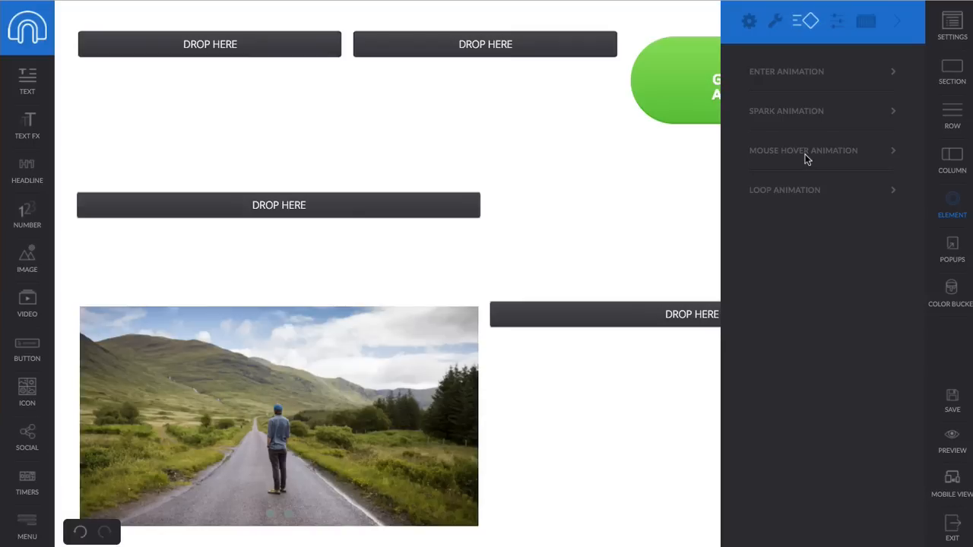
pyautogui.click(792, 193)
pyautogui.click(821, 241)
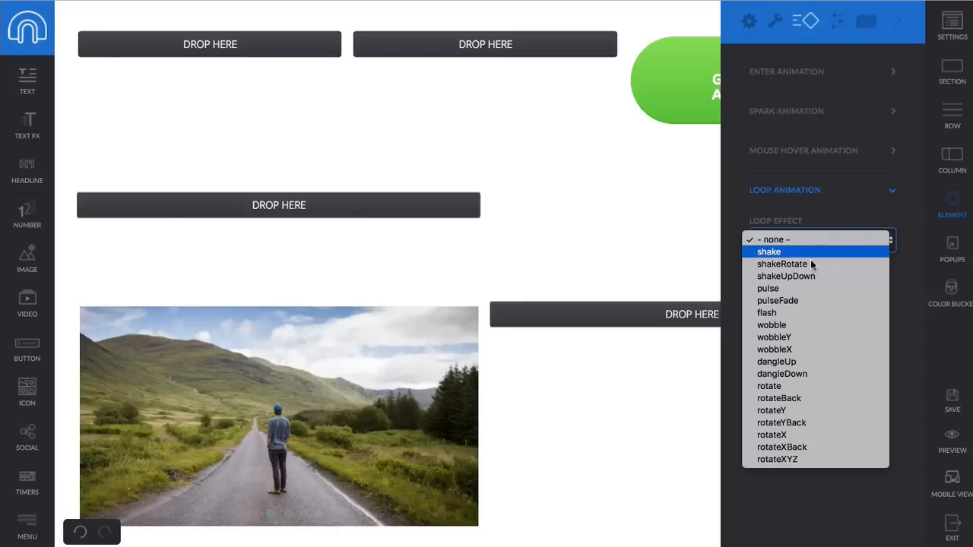
pyautogui.press('Escape')
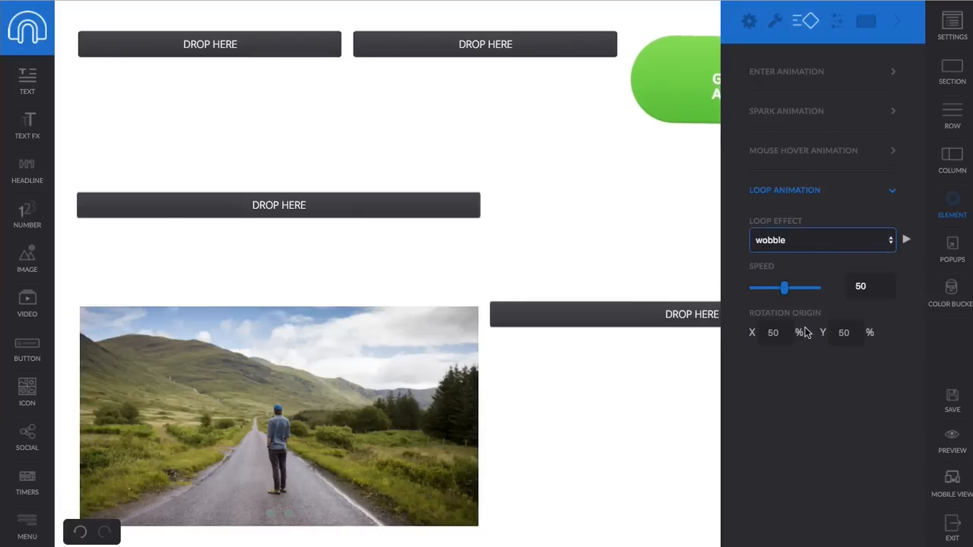
pyautogui.click(956, 414)
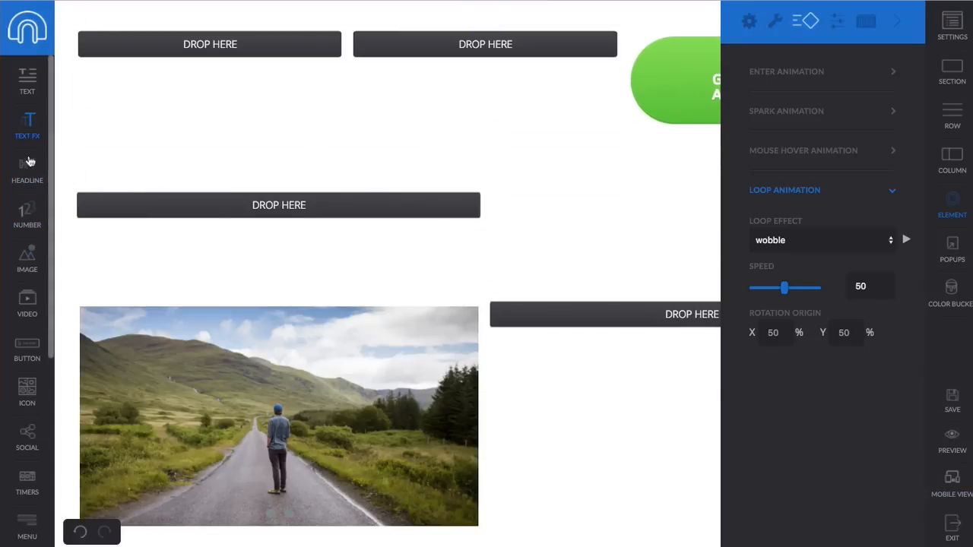
# - Add a text block to the middle column, trim it to the first Lorem Ipsum sentence, and select its section
pyautogui.moveTo(30, 81); pyautogui.dragTo(446, 45)
pyautogui.click(471, 87)
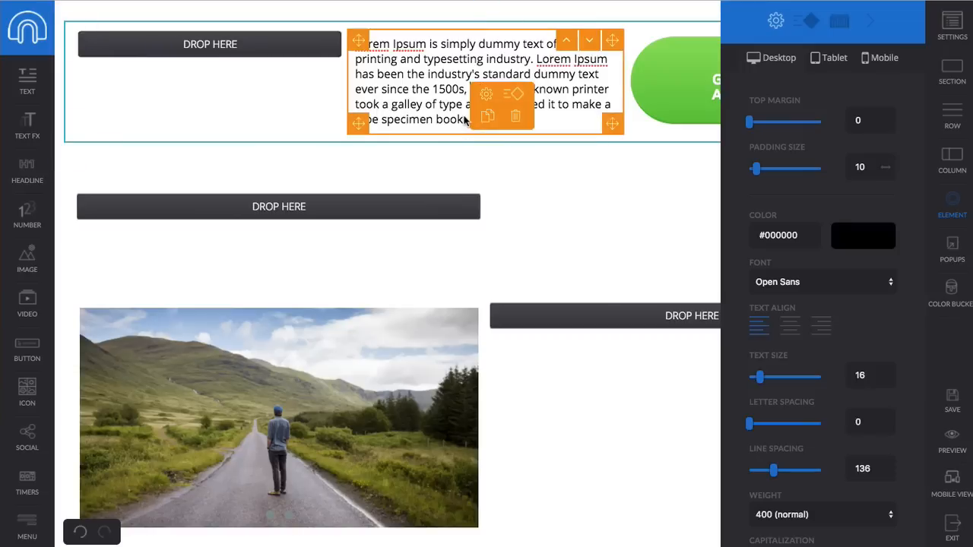
pyautogui.moveTo(464, 119); pyautogui.dragTo(537, 59)
pyautogui.press('BackSpace')
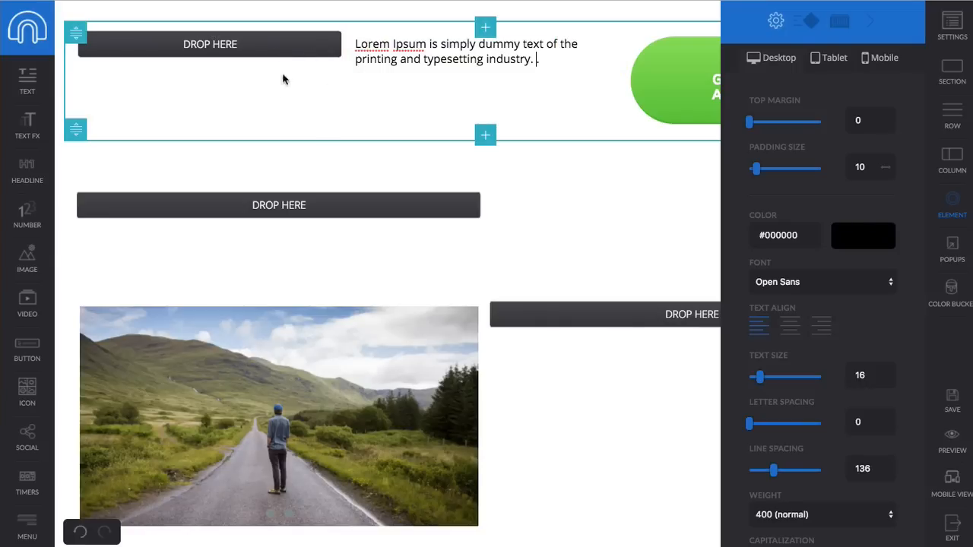
pyautogui.click(114, 7)
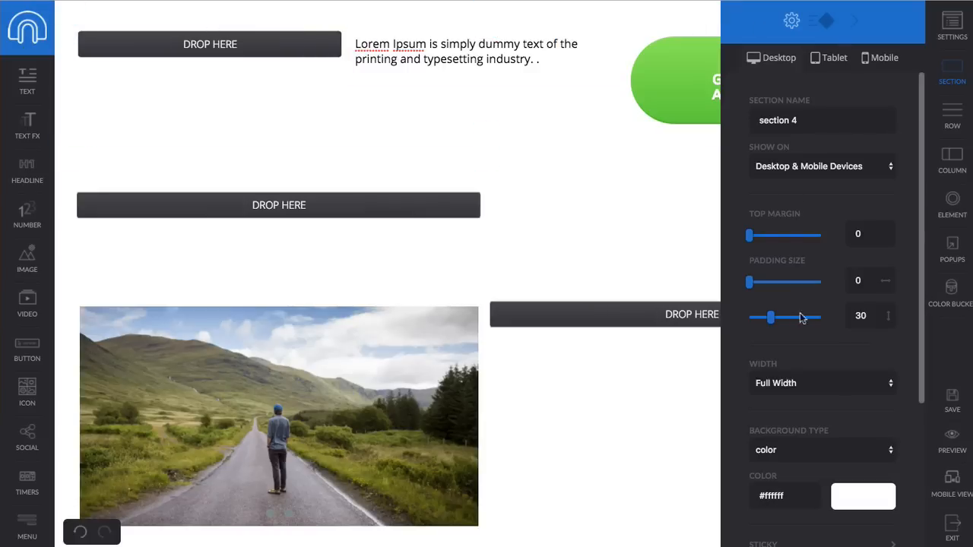
# - Set the section's Sticky Section to Yes with Position Bottom
pyautogui.scroll(-3, 814, 261)
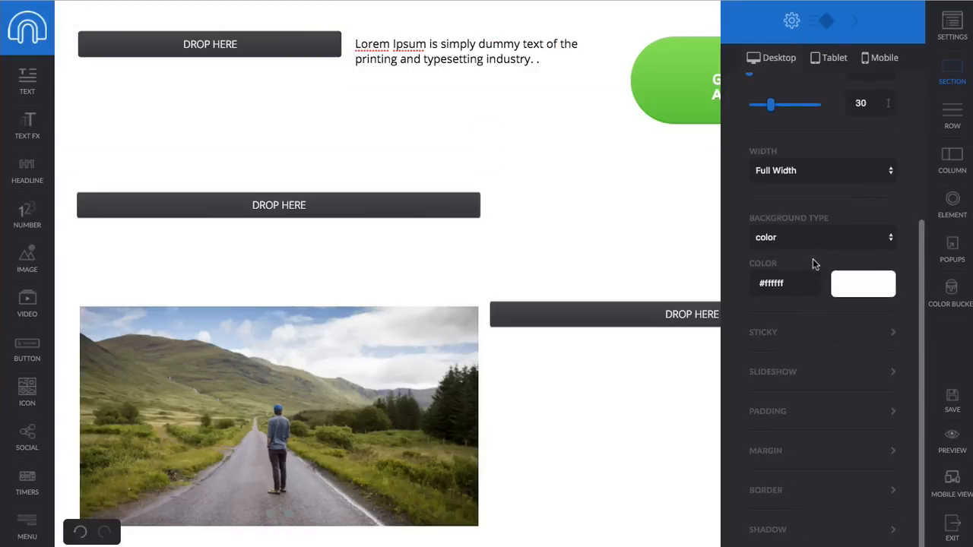
pyautogui.click(774, 338)
pyautogui.click(794, 384)
pyautogui.click(794, 394)
pyautogui.click(798, 428)
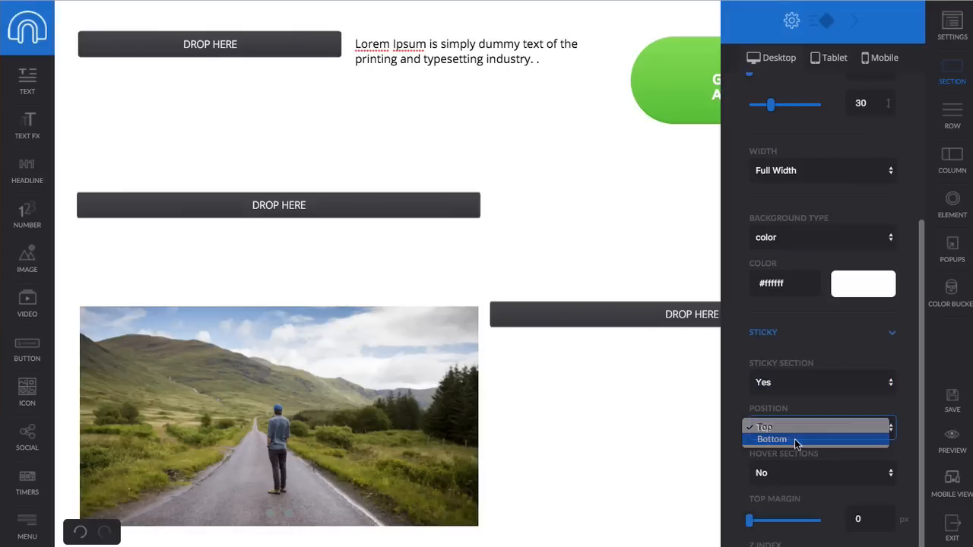
pyautogui.click(797, 439)
# - Save the page, preview it, and close the settings panel
pyautogui.click(955, 410)
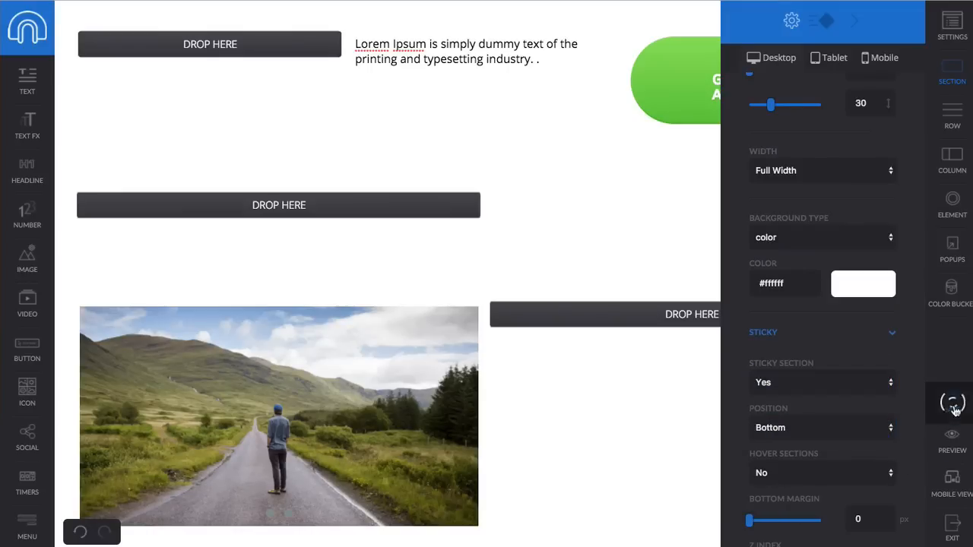
pyautogui.click(952, 443)
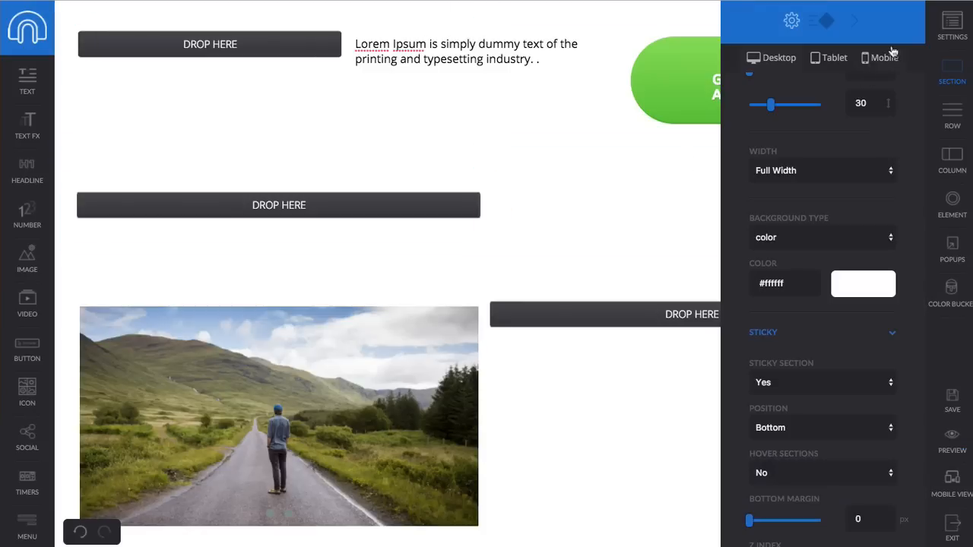
pyautogui.click(857, 25)
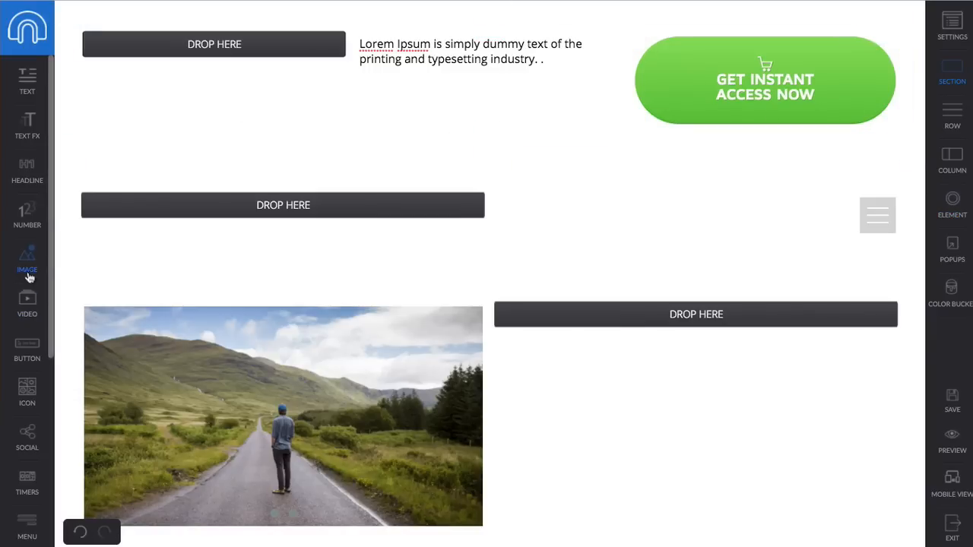
# - Add a Number counter to the left column and show its number settings
pyautogui.moveTo(28, 218); pyautogui.dragTo(220, 65)
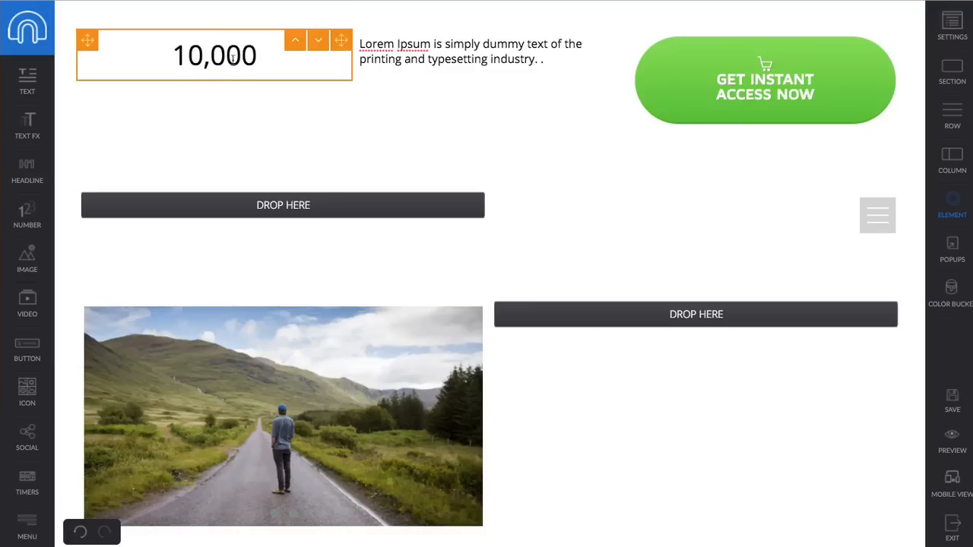
pyautogui.click(235, 73)
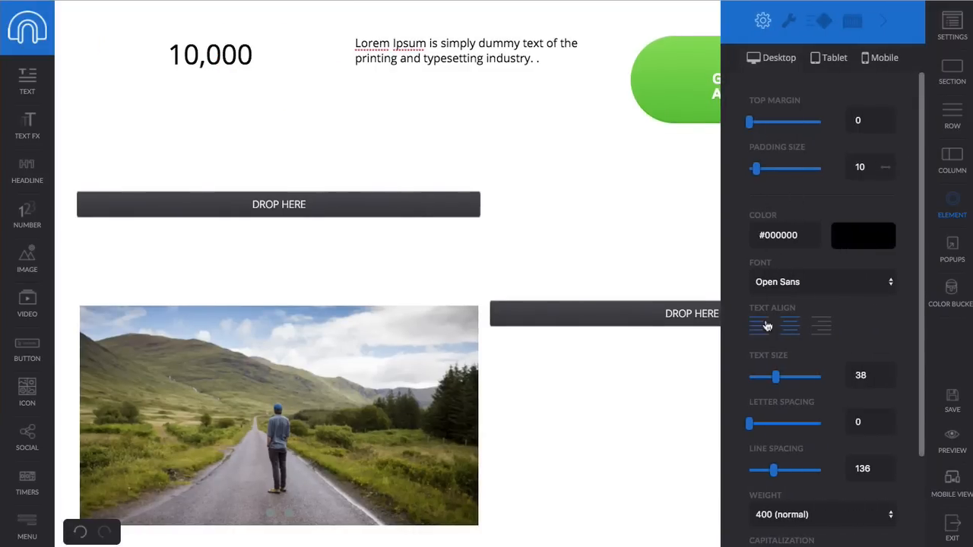
pyautogui.scroll(-1, 764, 323)
pyautogui.click(788, 22)
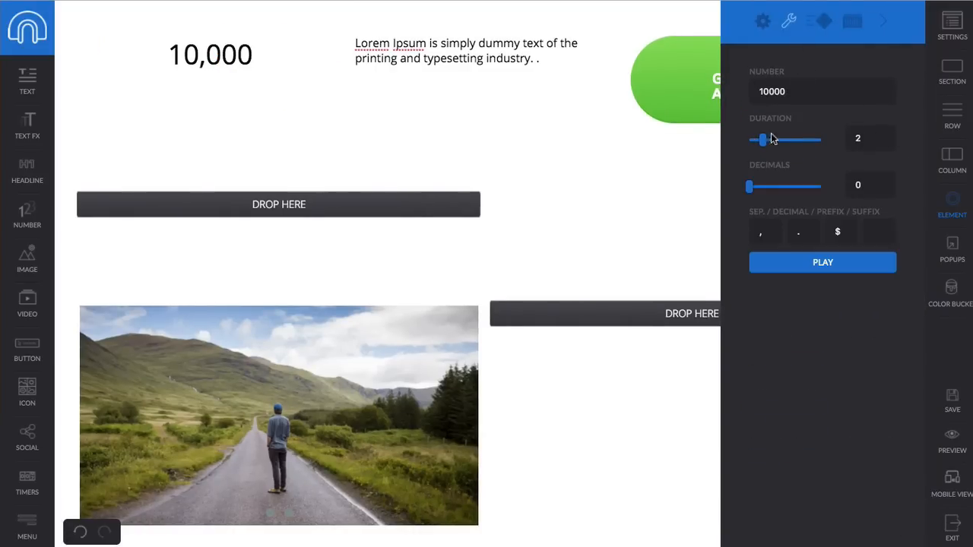
# - Change the counter value from 10000 to 30000, lengthen its duration, and preview the page
pyautogui.moveTo(794, 91); pyautogui.dragTo(742, 83)
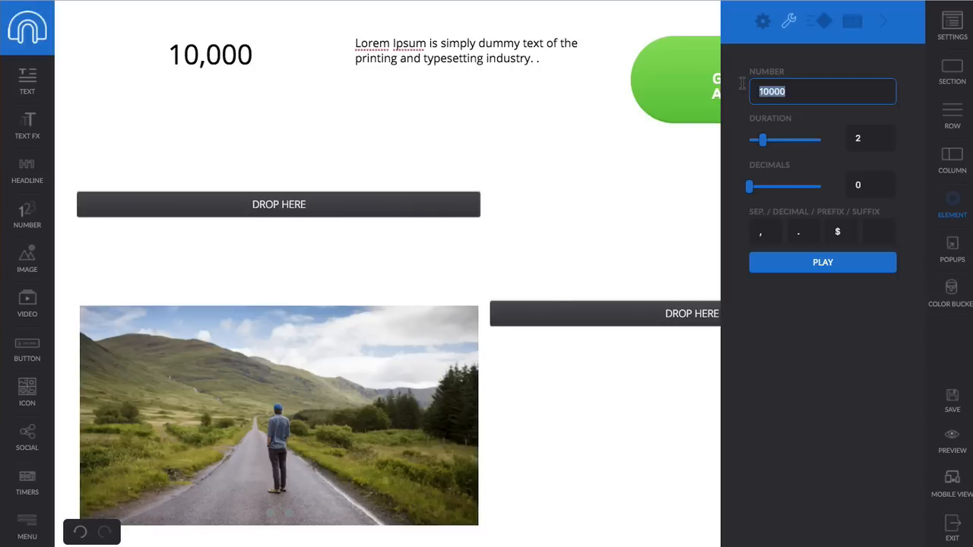
pyautogui.write('30000')
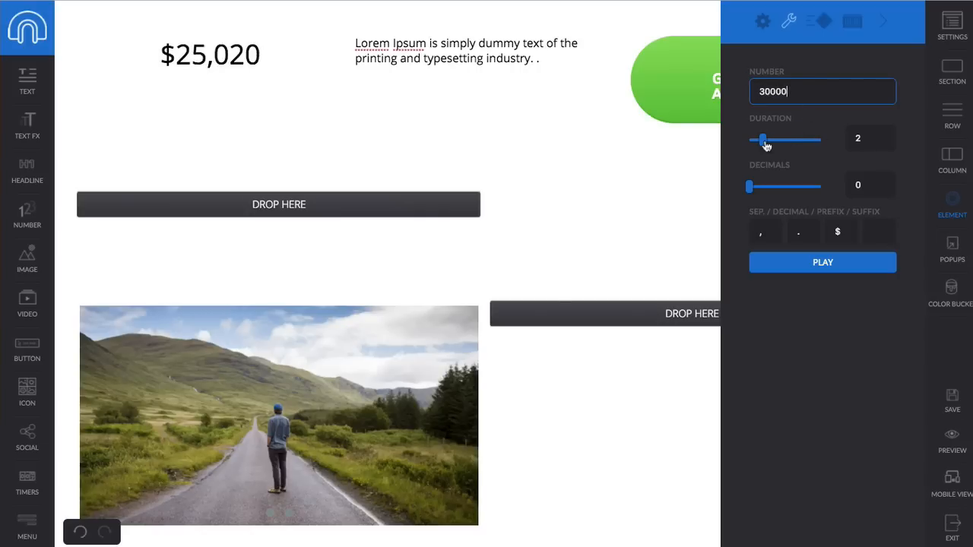
pyautogui.moveTo(763, 140); pyautogui.dragTo(785, 140)
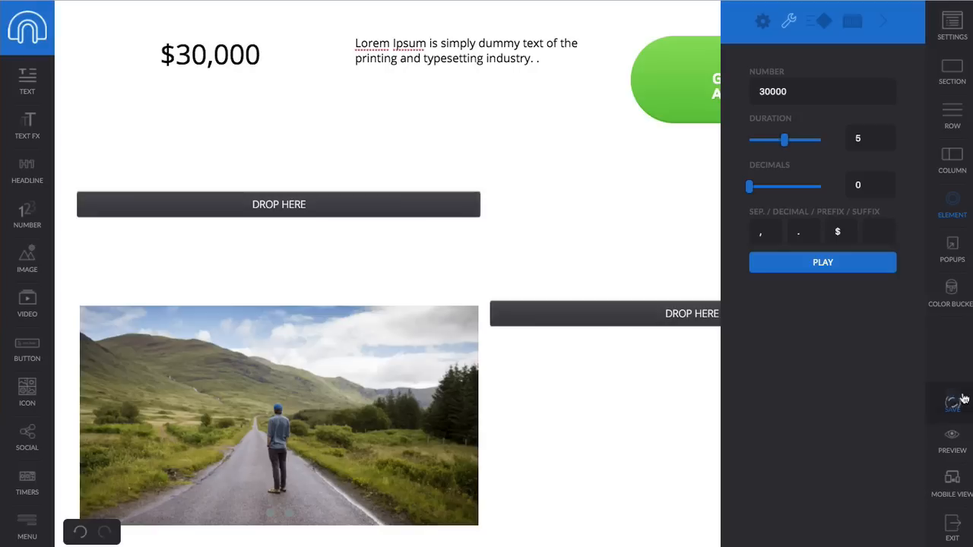
pyautogui.click(952, 444)
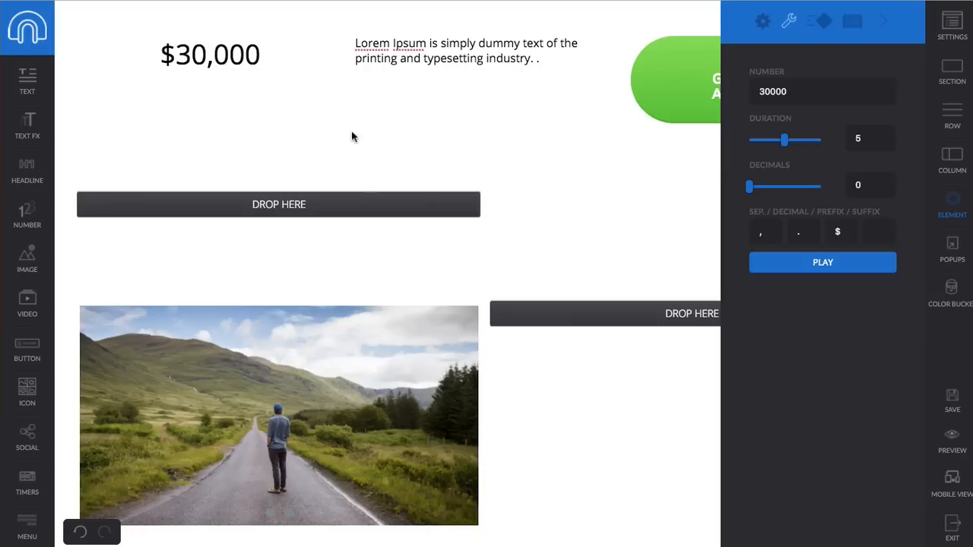
# - Insert ', [name]' after 'Lorem Ipsum is' in the middle text block, then preview the page
pyautogui.click(884, 24)
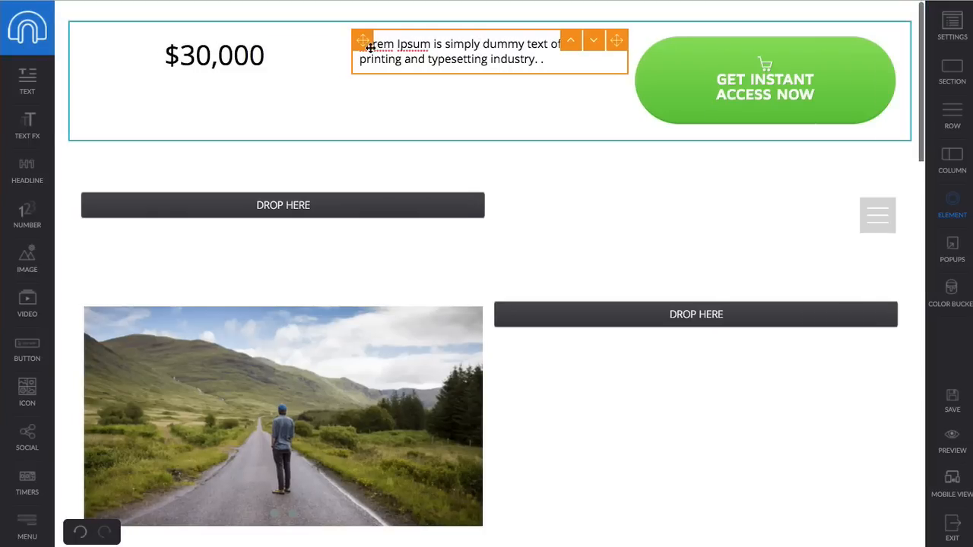
pyautogui.click(435, 47)
pyautogui.click(441, 44)
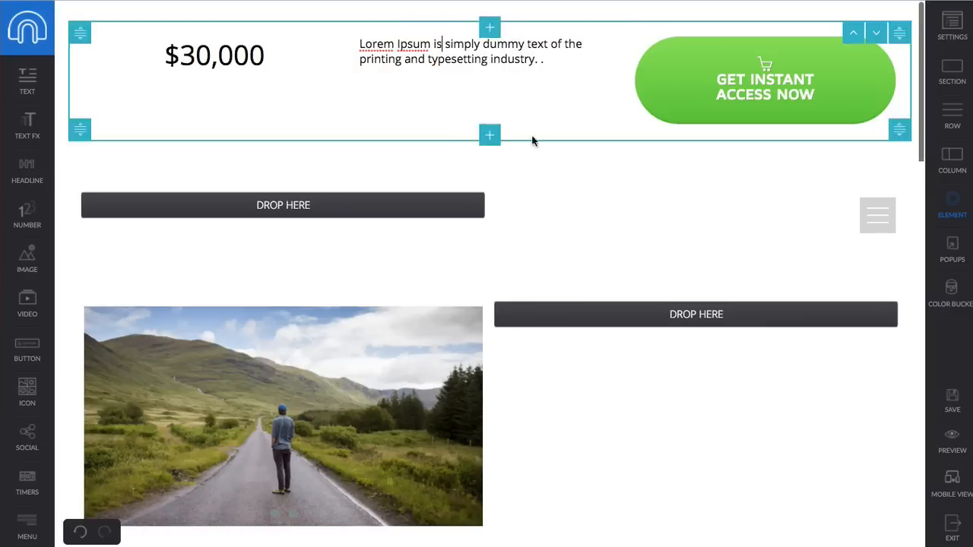
pyautogui.write(', ')
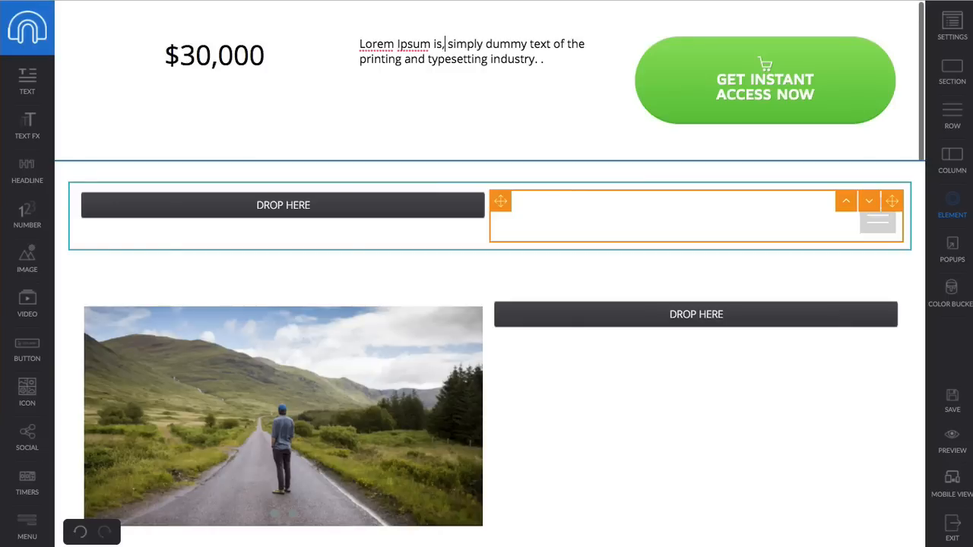
pyautogui.write('[name')
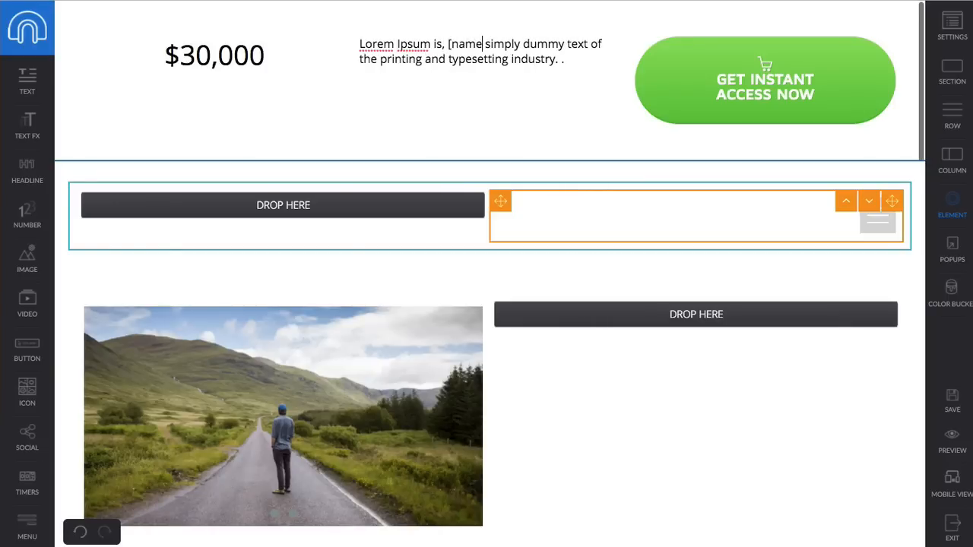
pyautogui.write(']')
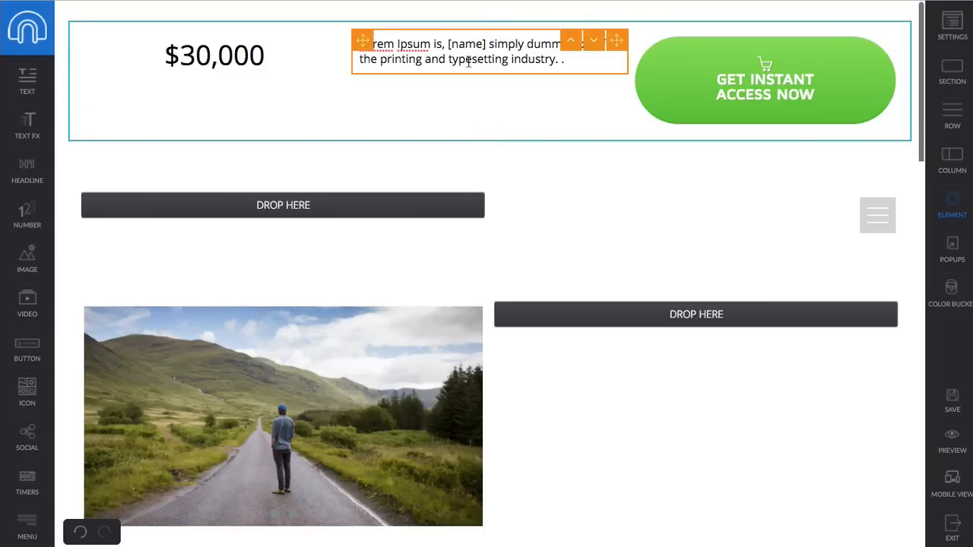
pyautogui.click(950, 439)
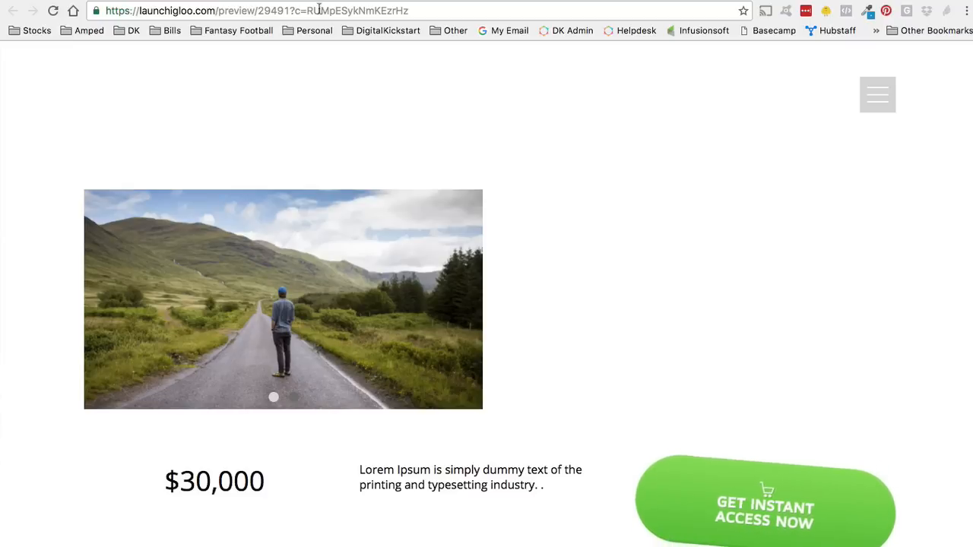
# - Append '?name=%name%' to the end of the preview page's URL
pyautogui.click(415, 12)
pyautogui.click(424, 10)
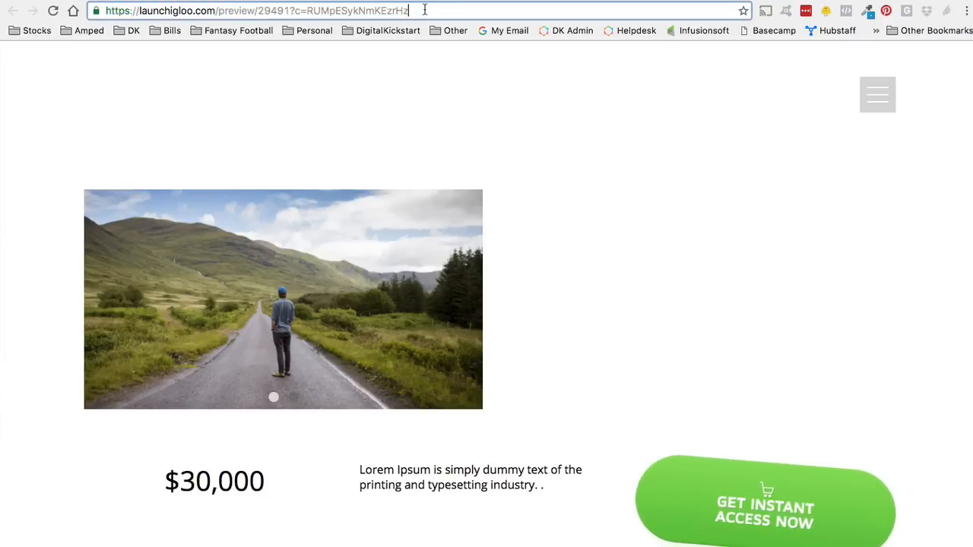
pyautogui.write('?name-')
pyautogui.press('BackSpace')
pyautogui.write('=name')
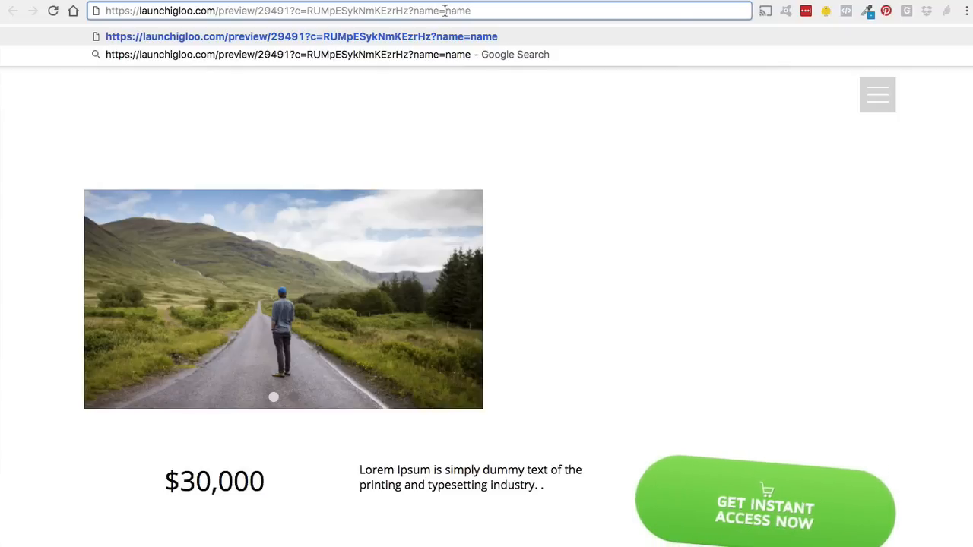
pyautogui.write('%')
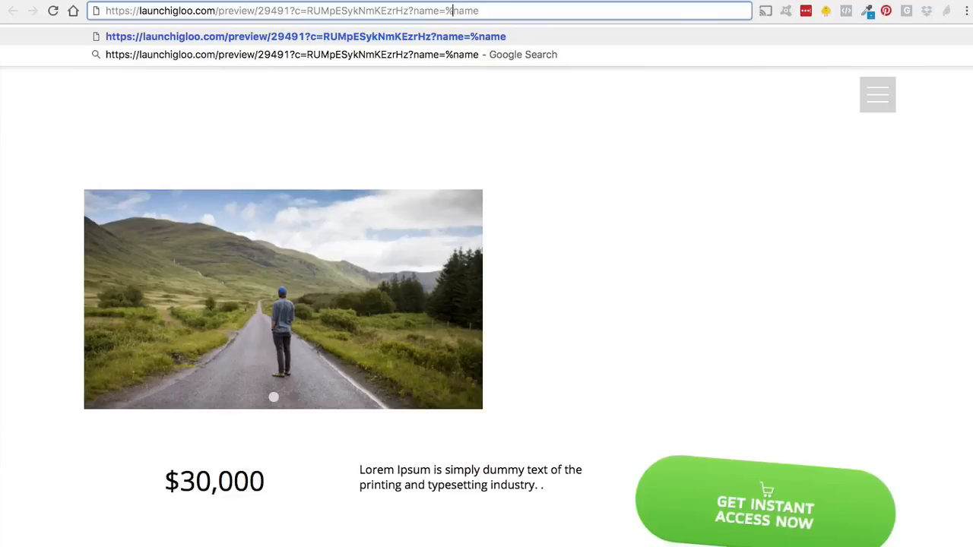
pyautogui.press('super+a')
pyautogui.press('Right')
pyautogui.write('%')
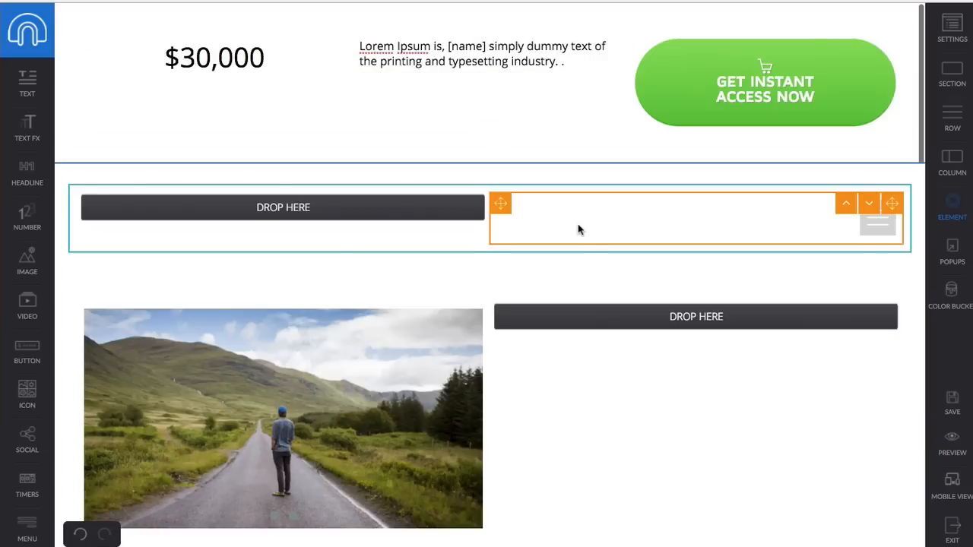
# - Exit the page editor, confirming to leave despite the unsaved-changes warning
pyautogui.scroll(-10, 577, 224)
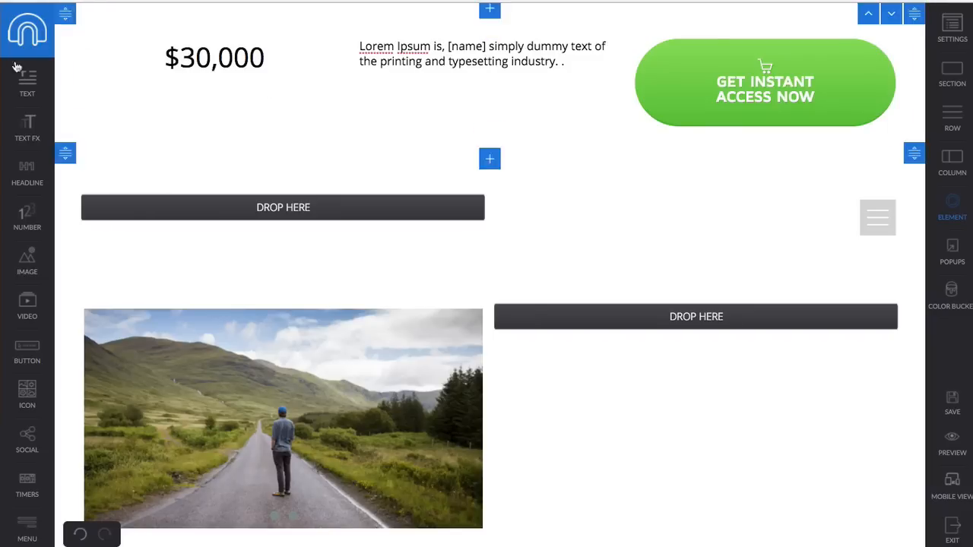
pyautogui.click(24, 37)
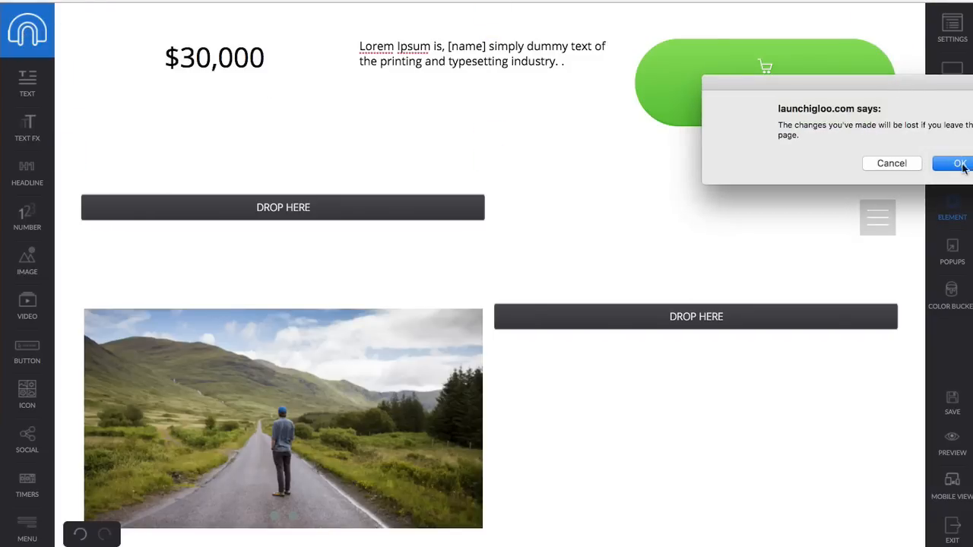
pyautogui.click(957, 164)
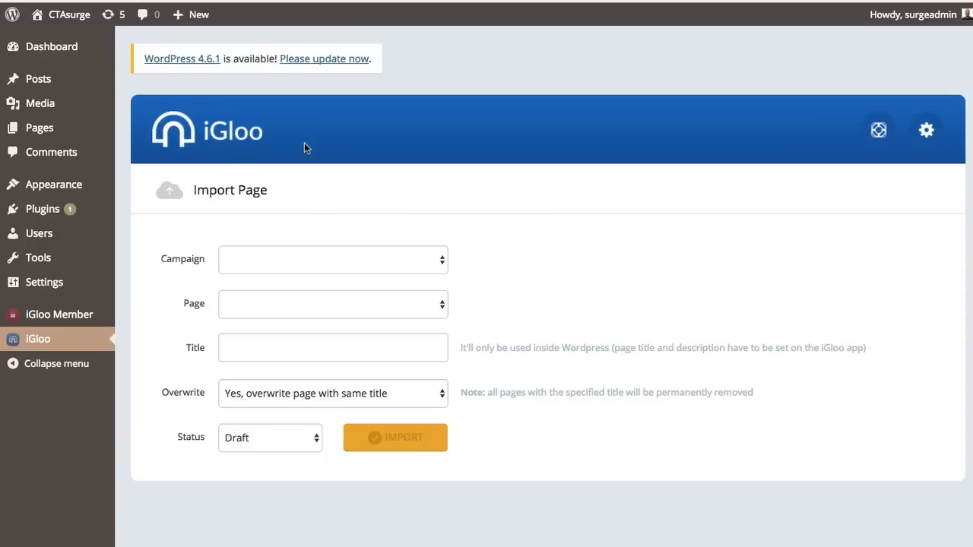
# - Pick the Membership campaign and its Welcome Page in the import form
pyautogui.click(292, 259)
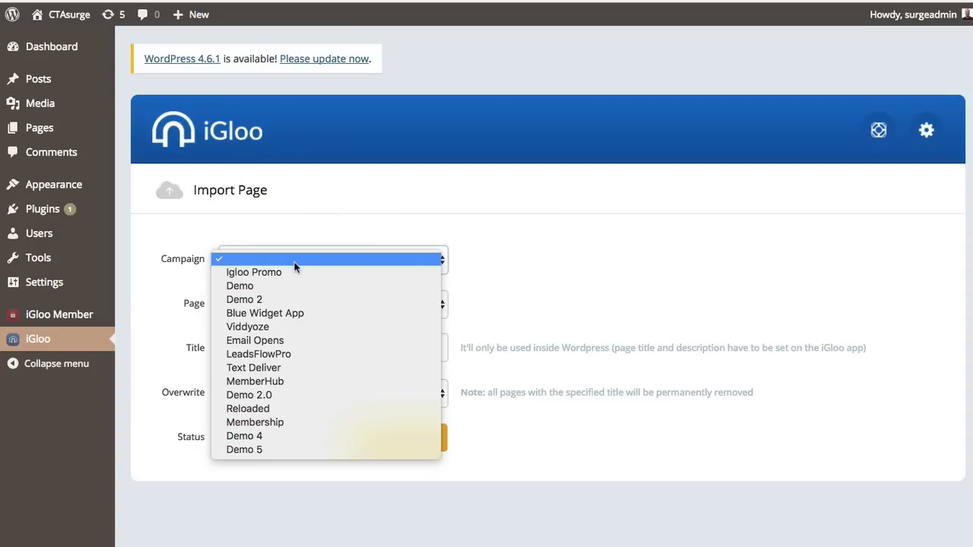
pyautogui.click(328, 182)
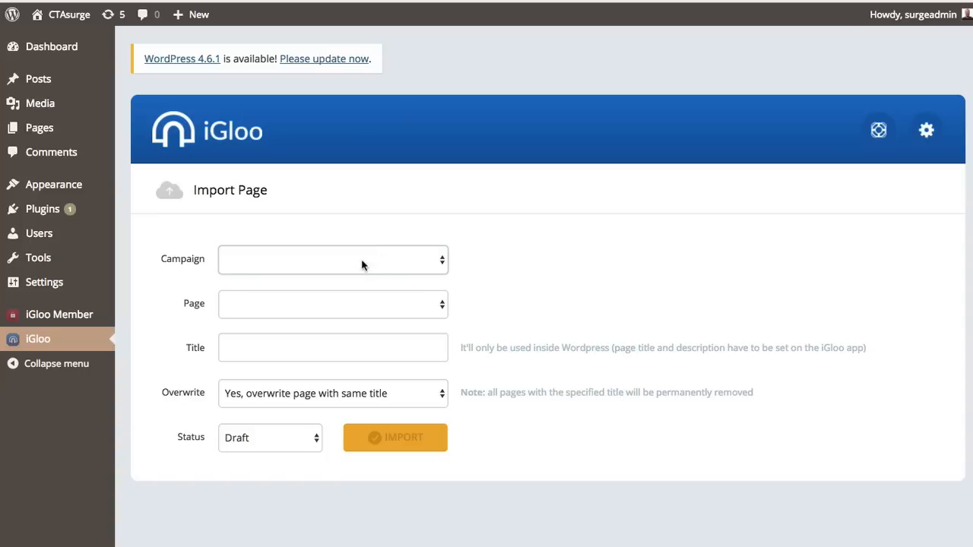
pyautogui.click(422, 262)
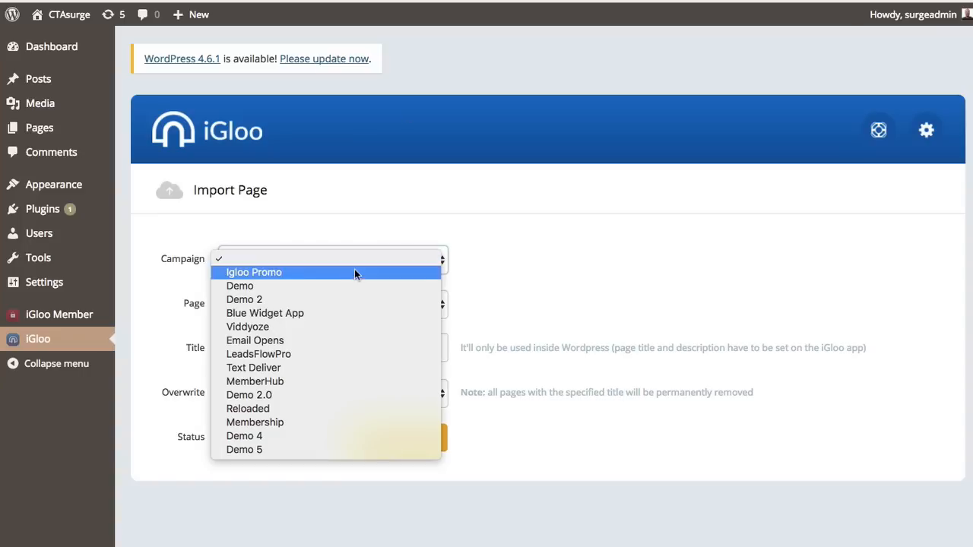
pyautogui.click(326, 423)
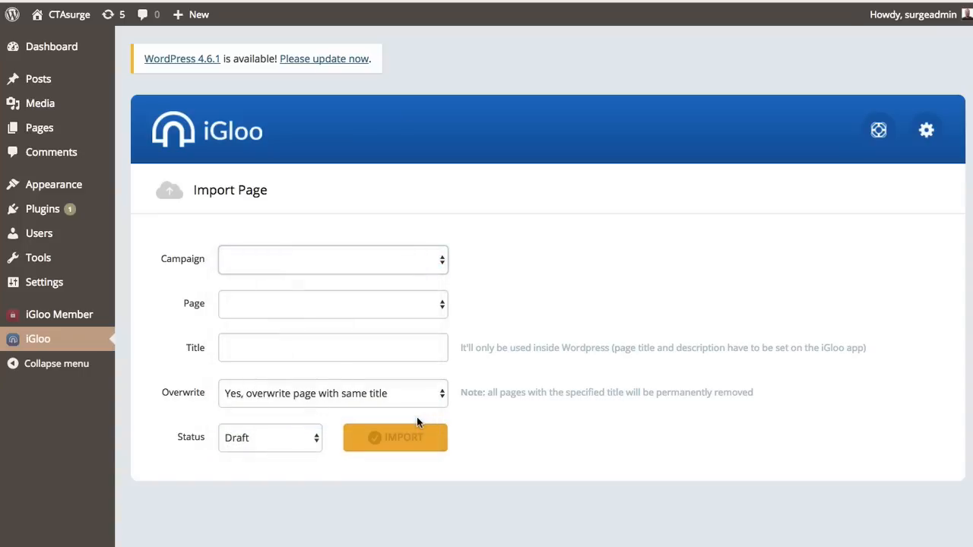
pyautogui.click(292, 302)
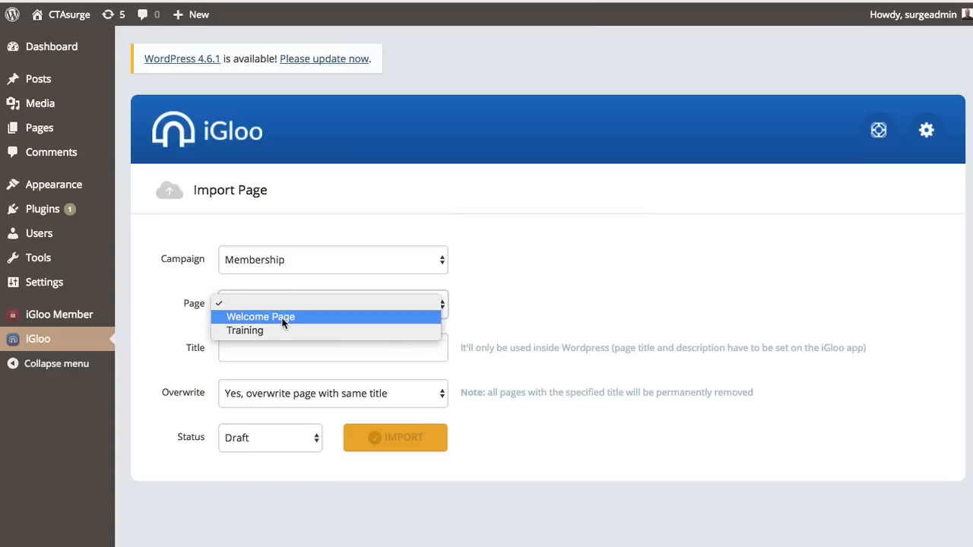
pyautogui.click(282, 322)
# - Keep overwriting same-title pages and Draft status, then go to iGloo Member levels
pyautogui.click(244, 350)
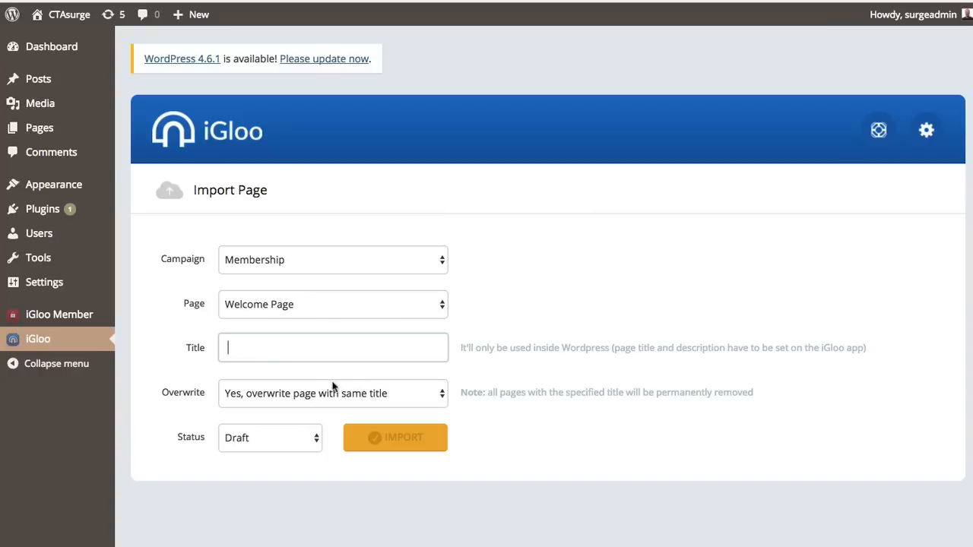
pyautogui.click(354, 394)
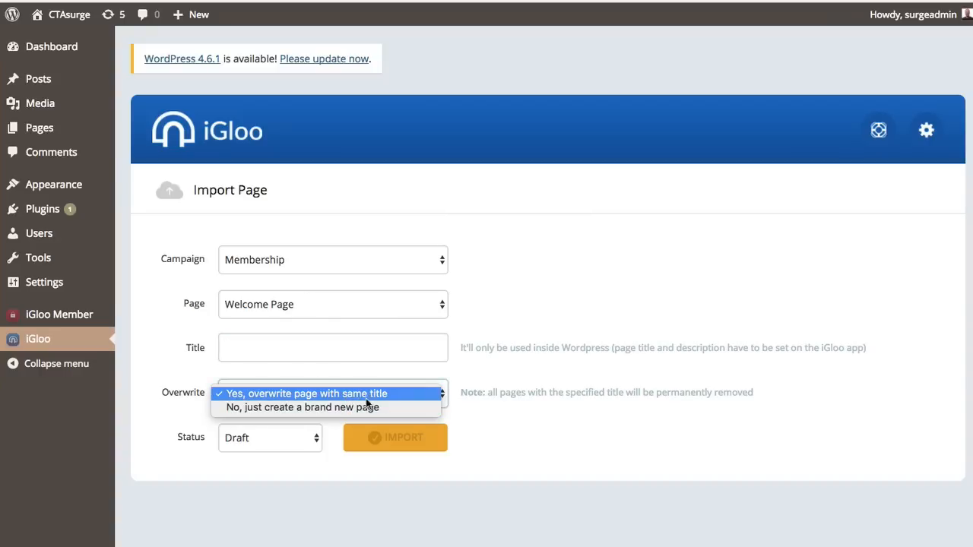
pyautogui.click(515, 373)
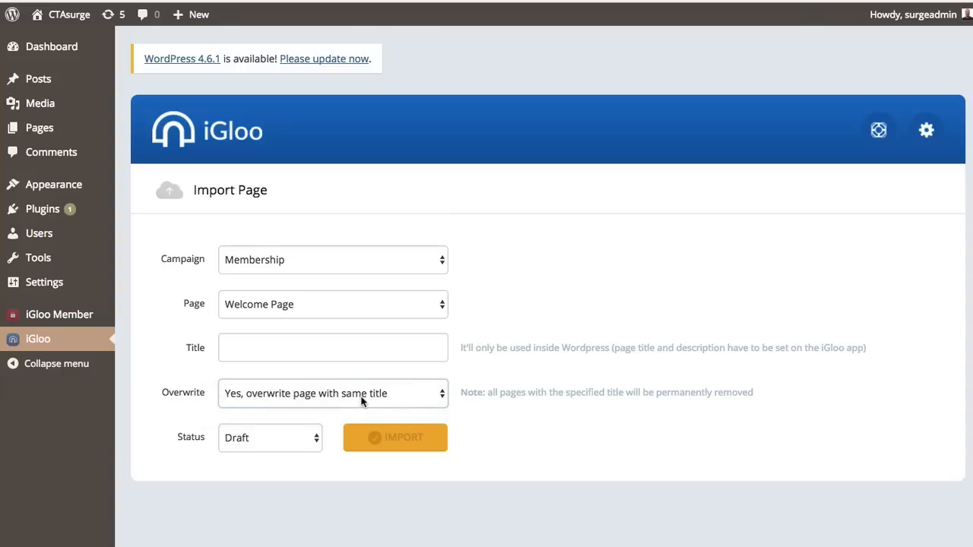
pyautogui.click(257, 438)
pyautogui.click(498, 323)
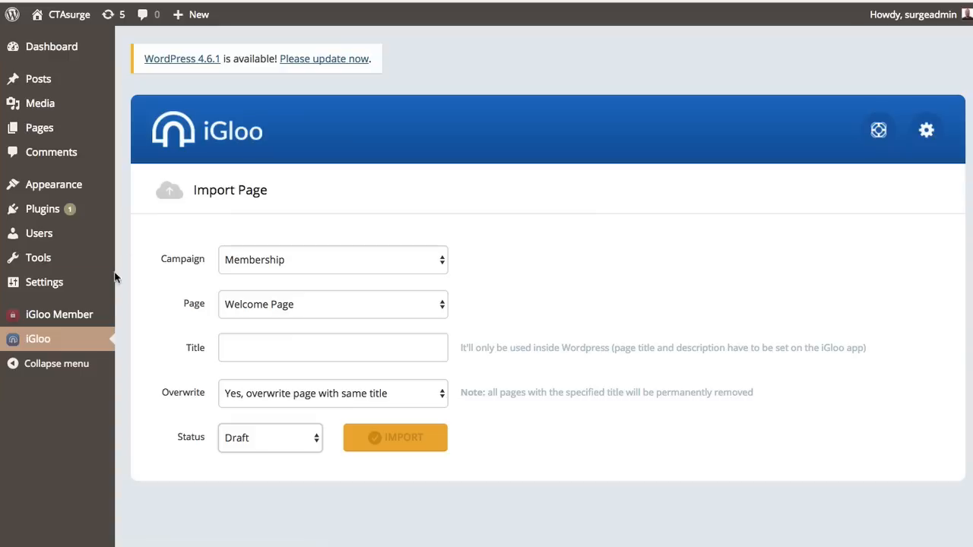
pyautogui.click(72, 318)
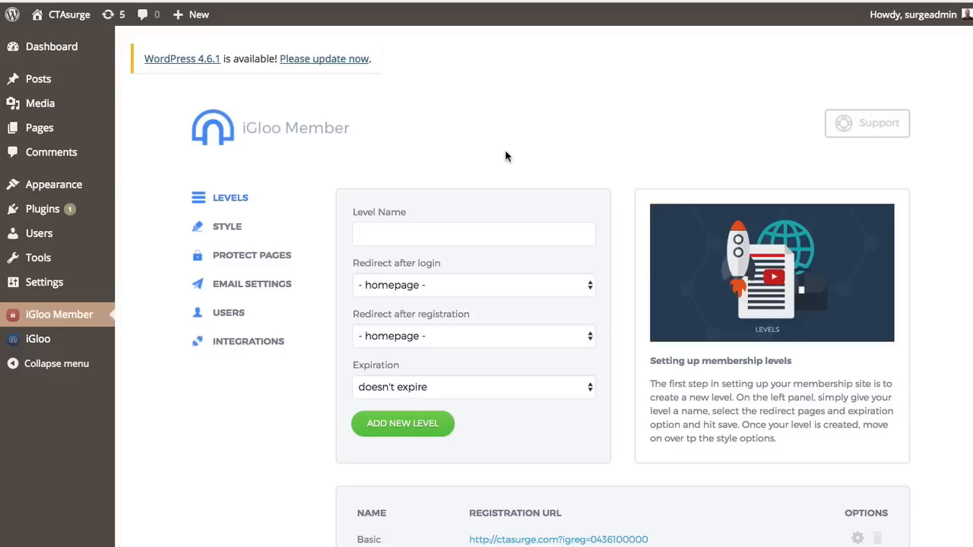
# - Open the Membership campaign and compare its Welcome Page and Training page, ending on Training
pyautogui.scroll(-2, 330, 163)
pyautogui.scroll(2, 330, 160)
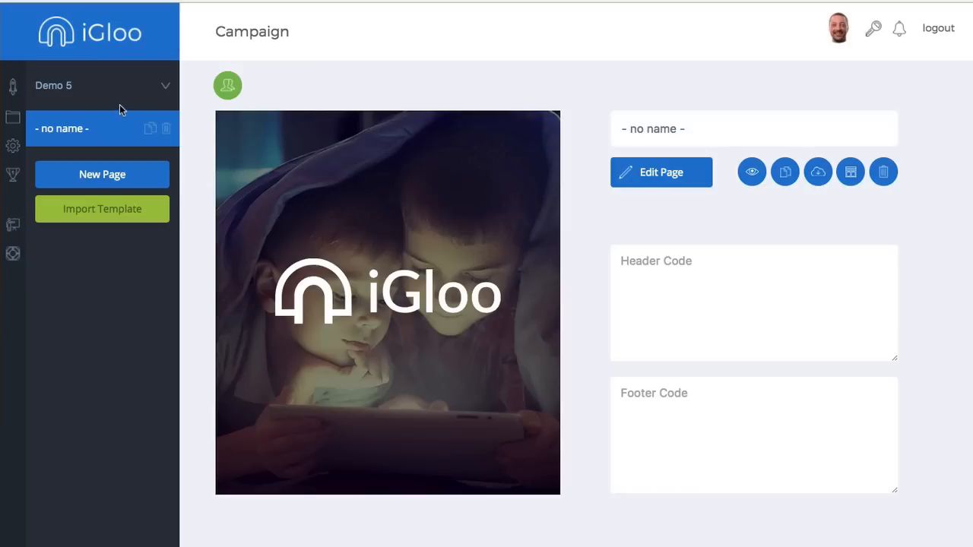
pyautogui.click(13, 117)
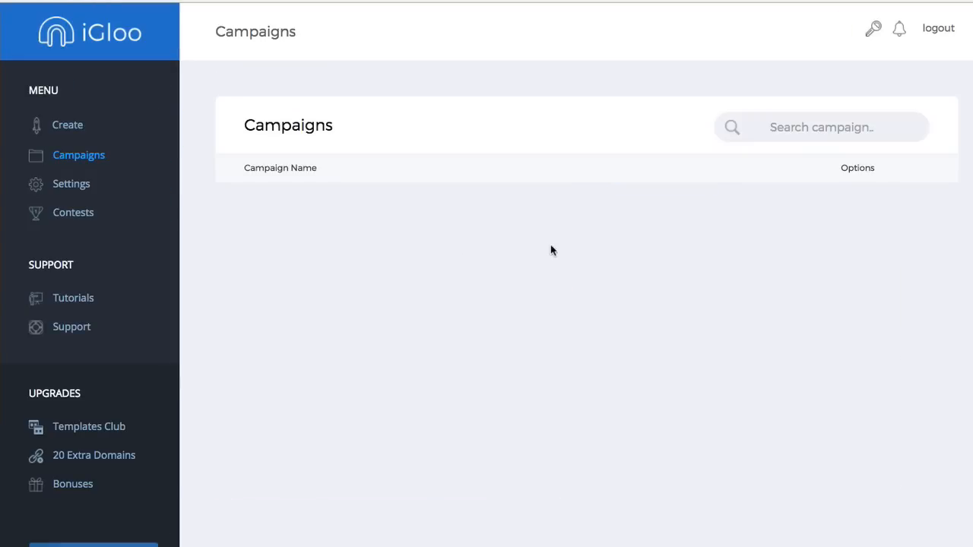
pyautogui.scroll(-4, 598, 280)
pyautogui.scroll(-2, 599, 281)
pyautogui.click(826, 334)
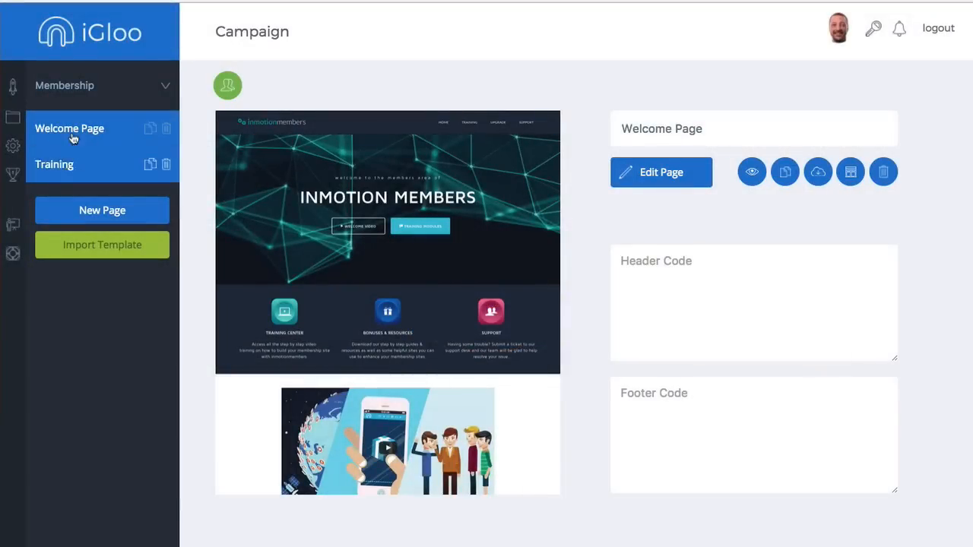
pyautogui.click(68, 168)
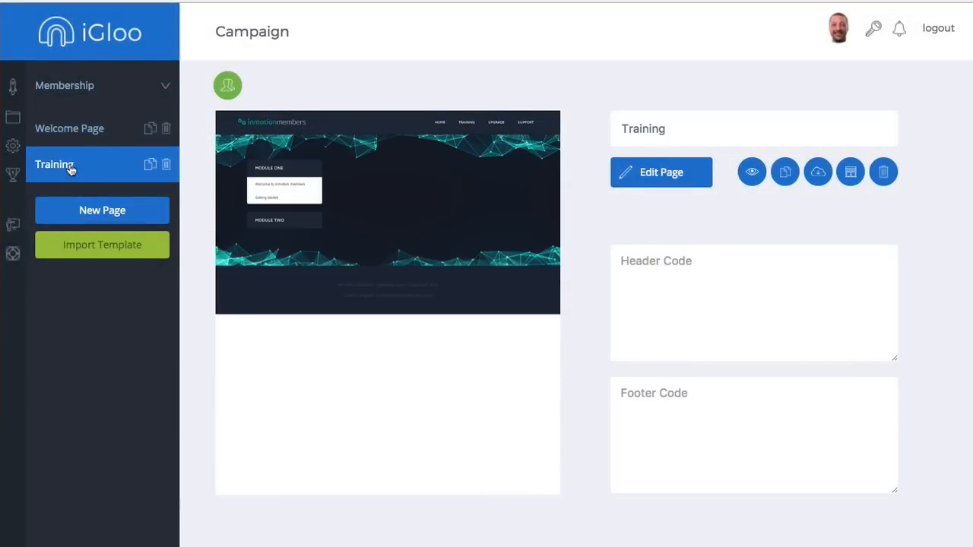
pyautogui.click(89, 134)
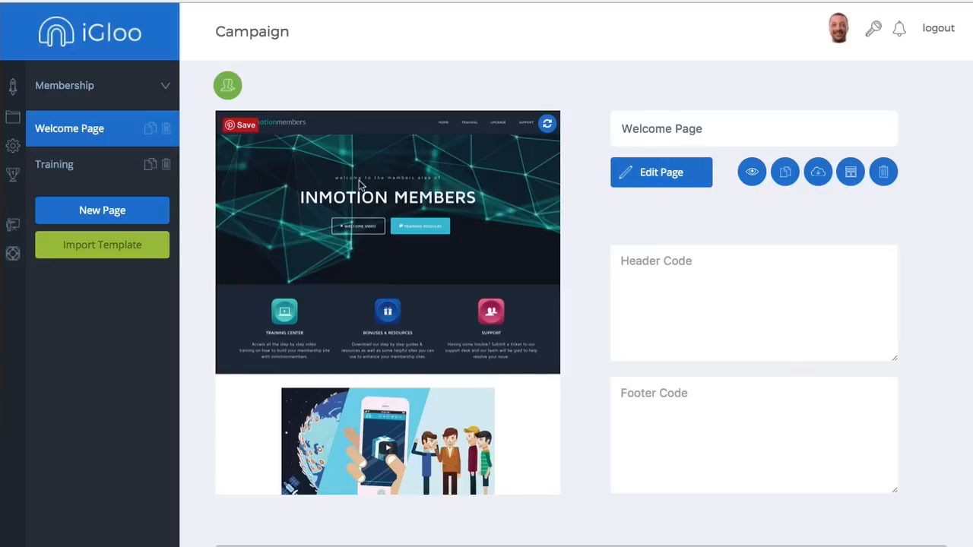
pyautogui.click(104, 137)
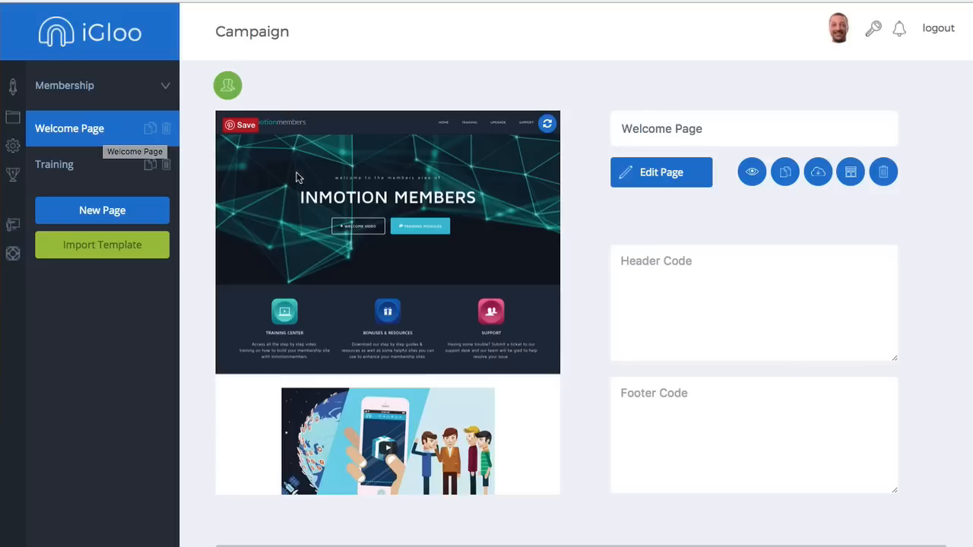
pyautogui.click(87, 168)
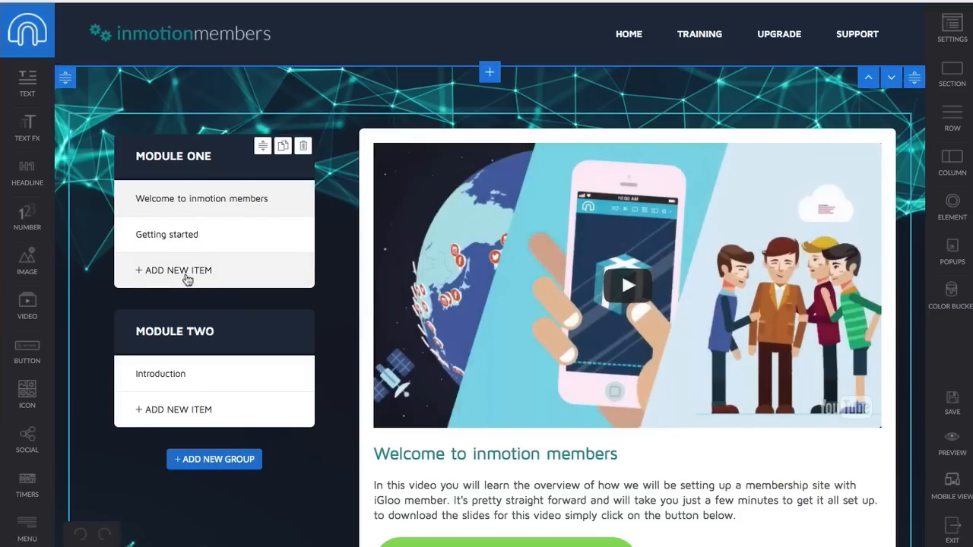
# - Add a new lesson under Module One and rename its placeholder to 'Module 1'
pyautogui.click(198, 281)
pyautogui.doubleClick(161, 270)
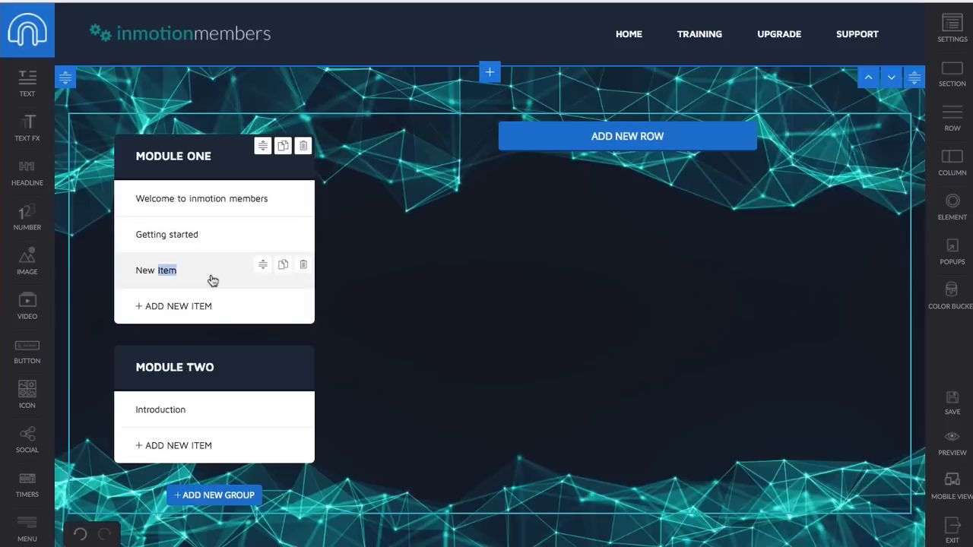
pyautogui.press('BackSpace')
pyautogui.press('BackSpace')
pyautogui.press('BackSpace')
pyautogui.press('BackSpace')
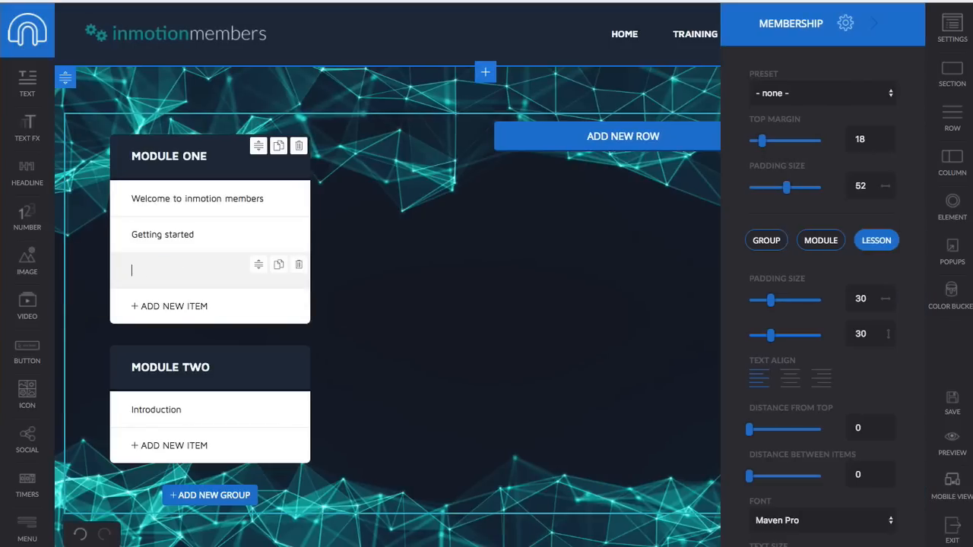
pyautogui.write('Modu')
pyautogui.write('odule')
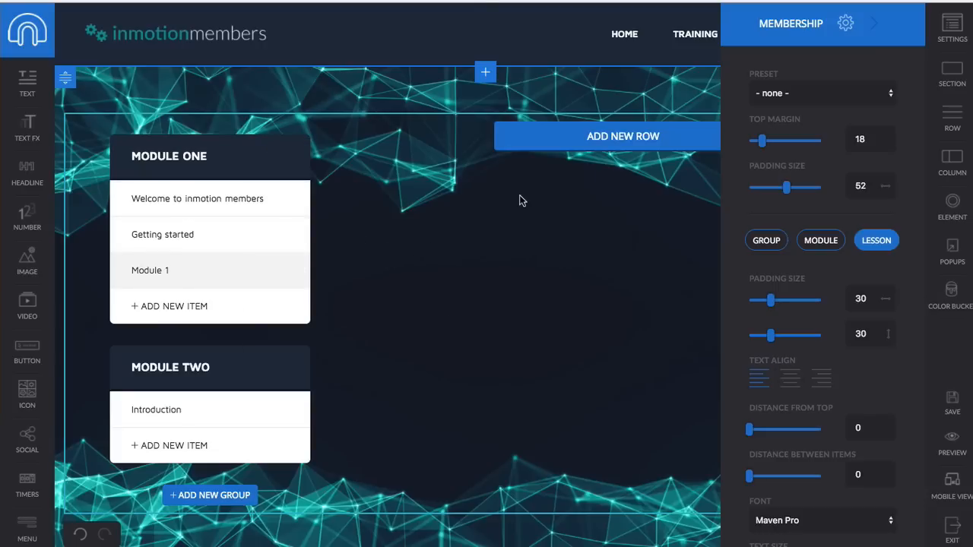
pyautogui.scroll(-1, 527, 238)
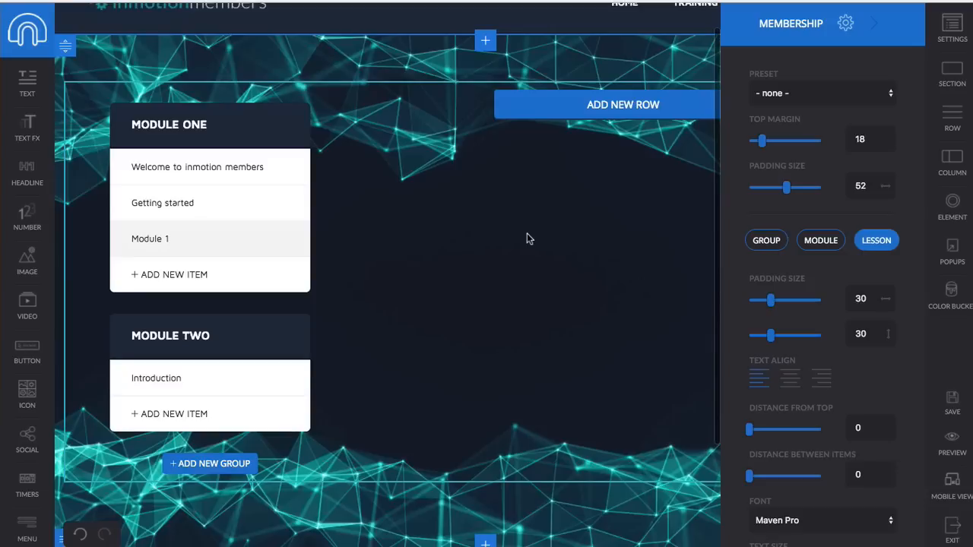
# - Close the Membership settings panel
pyautogui.click(873, 23)
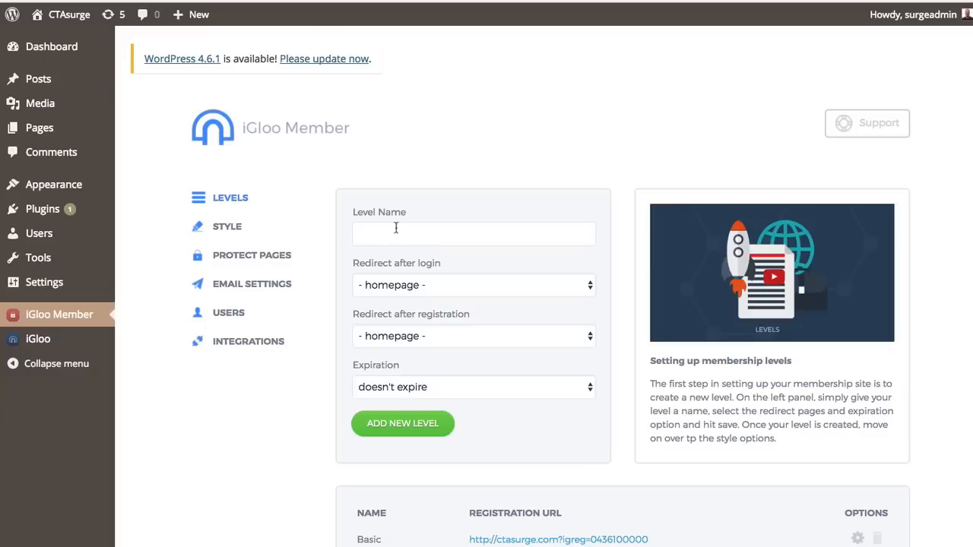
# - Add an Expert level redirecting to Welcome Members after login and registration, never expiring
pyautogui.scroll(-1, 373, 178)
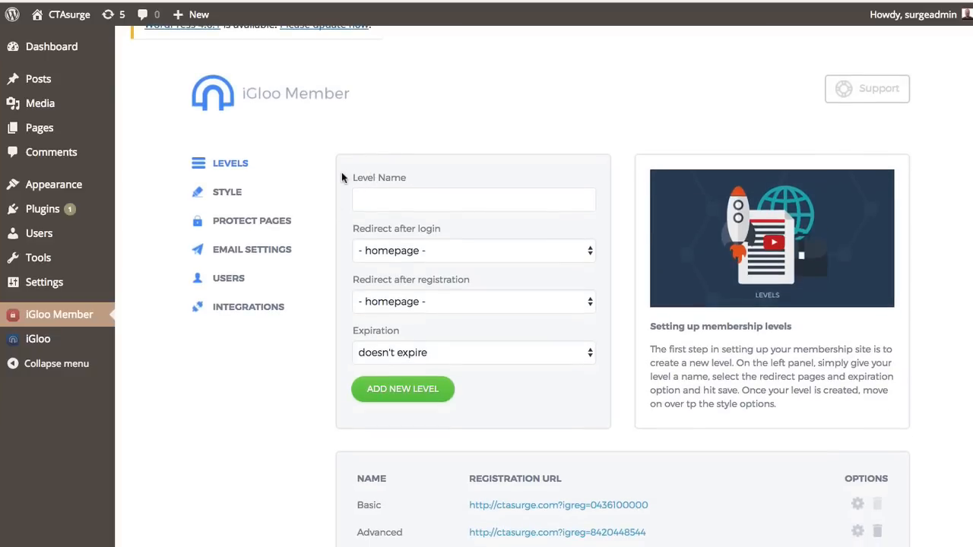
pyautogui.scroll(-2, 336, 179)
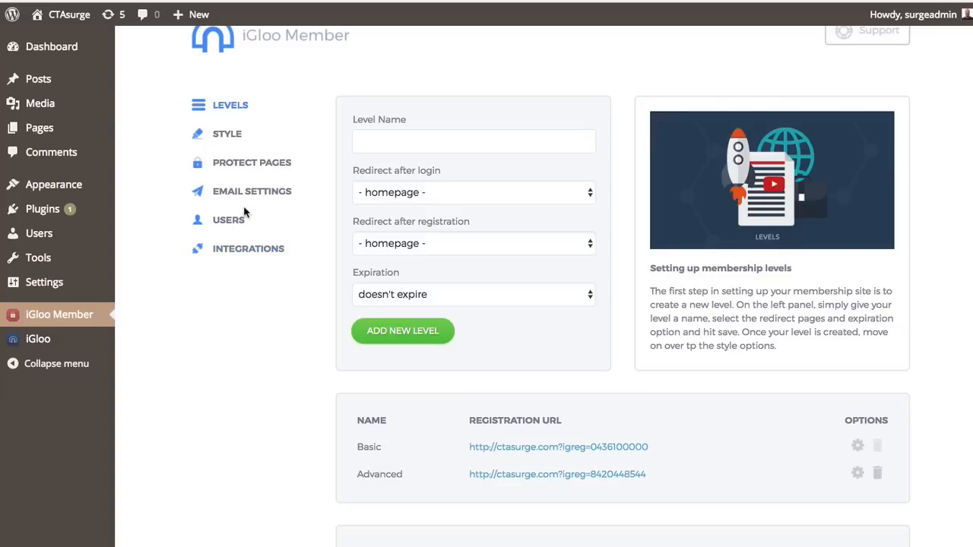
pyautogui.click(382, 137)
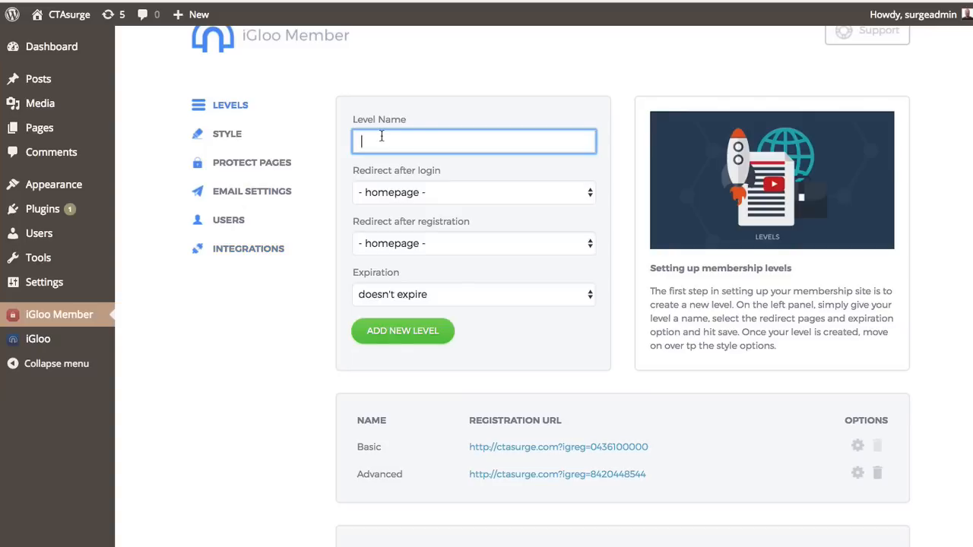
pyautogui.write('Expert')
pyautogui.click(406, 197)
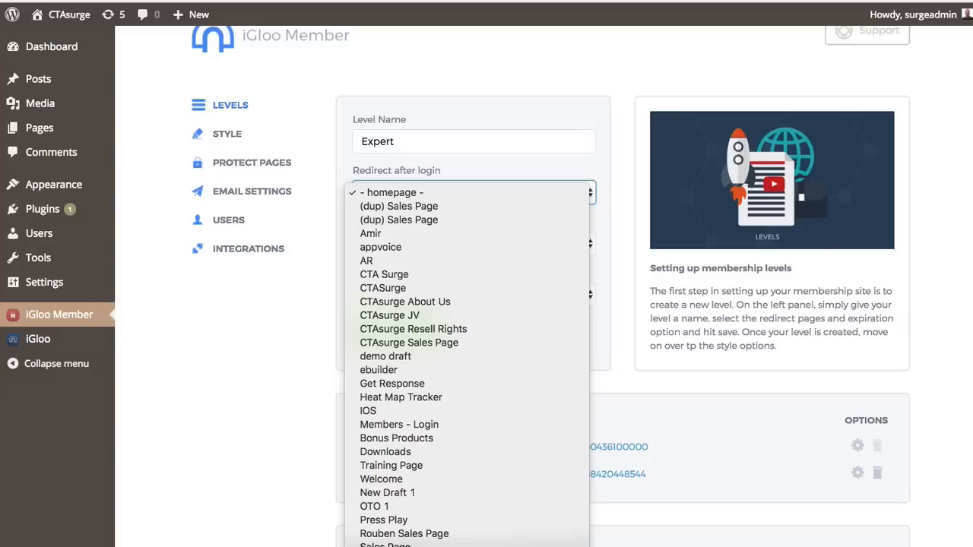
pyautogui.click(380, 479)
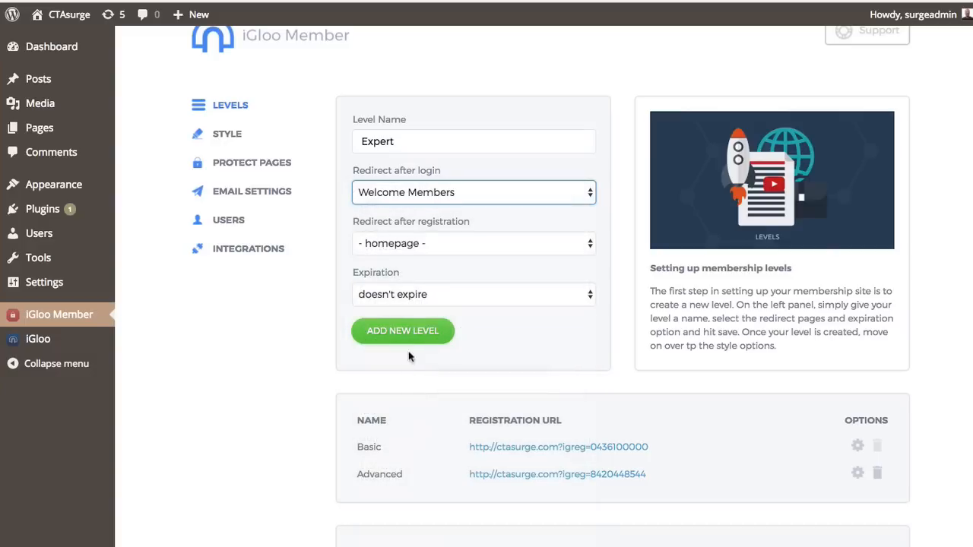
pyautogui.click(413, 248)
pyautogui.click(403, 543)
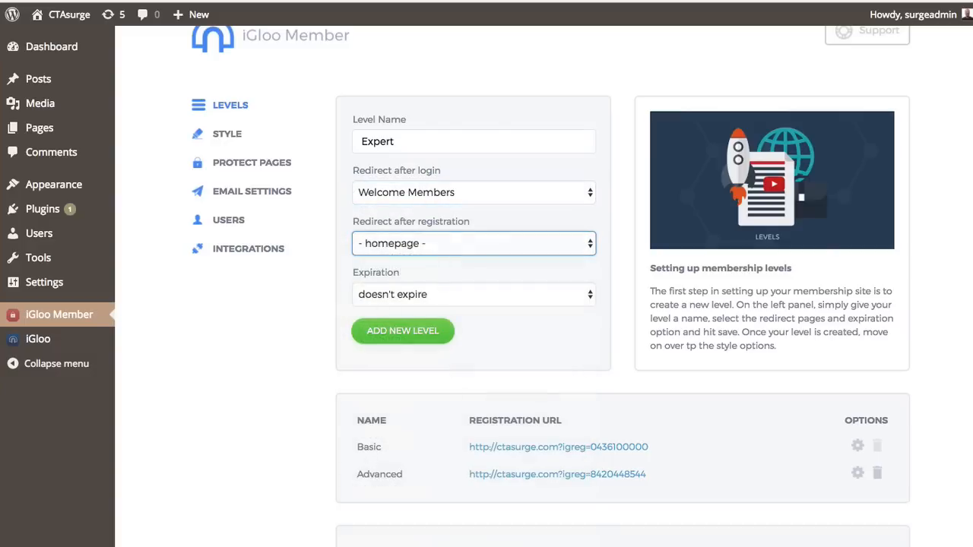
pyautogui.click(411, 295)
pyautogui.click(393, 295)
pyautogui.click(372, 332)
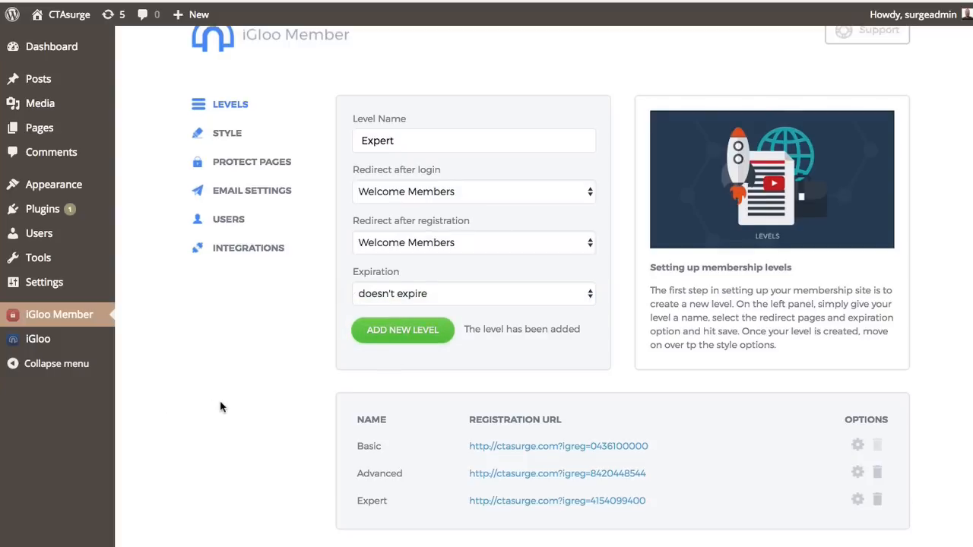
# - Check the new Expert level's settings in the list and close its editor without changes
pyautogui.scroll(-2, 703, 494)
pyautogui.scroll(-2, 837, 425)
pyautogui.click(856, 379)
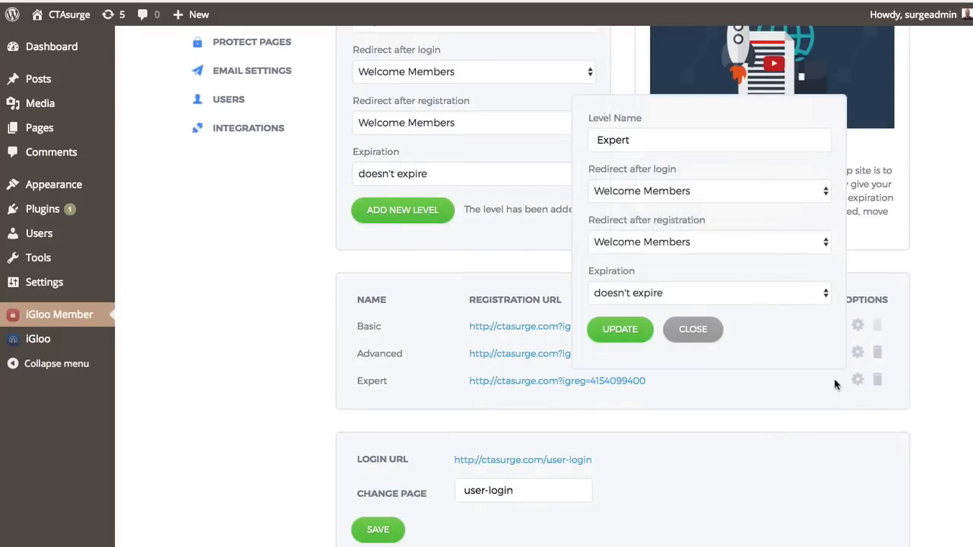
pyautogui.click(705, 334)
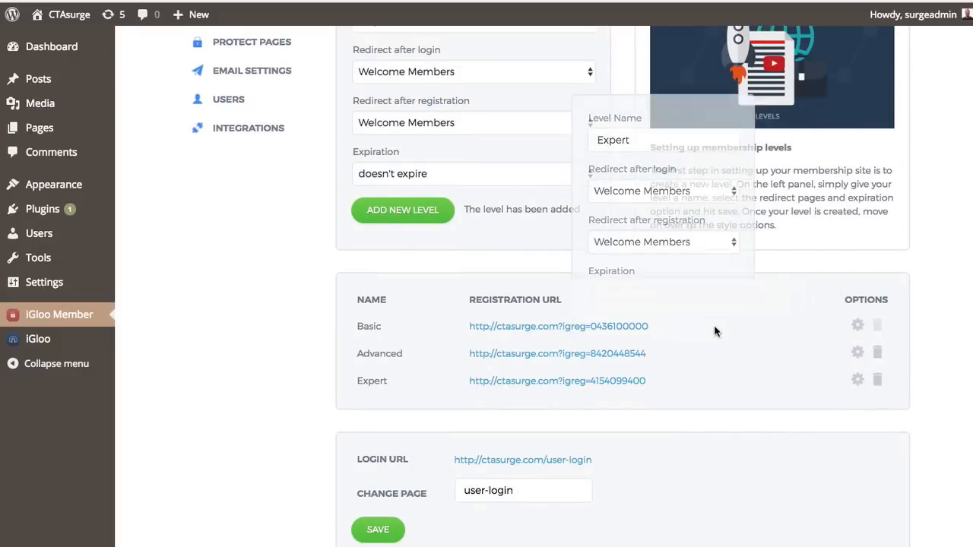
pyautogui.scroll(-2, 315, 341)
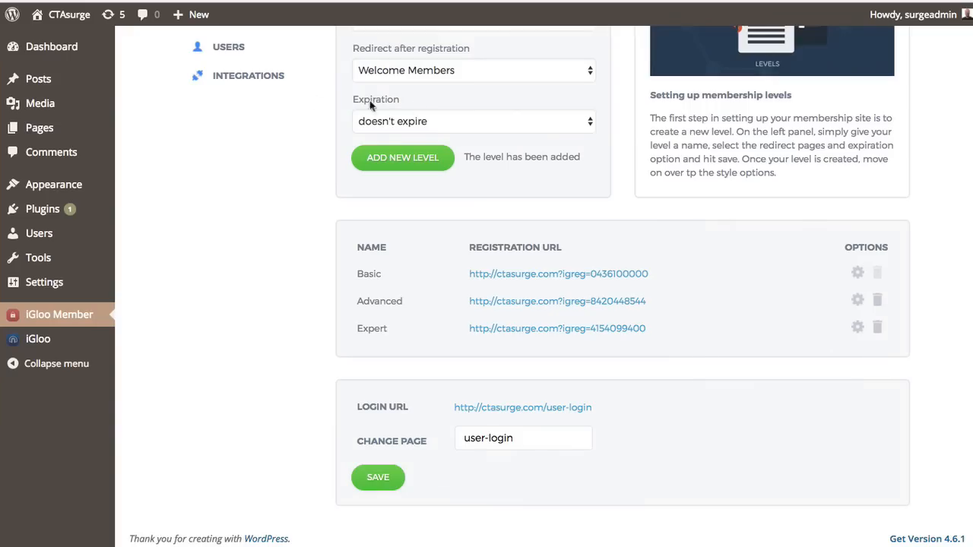
pyautogui.scroll(5, 371, 105)
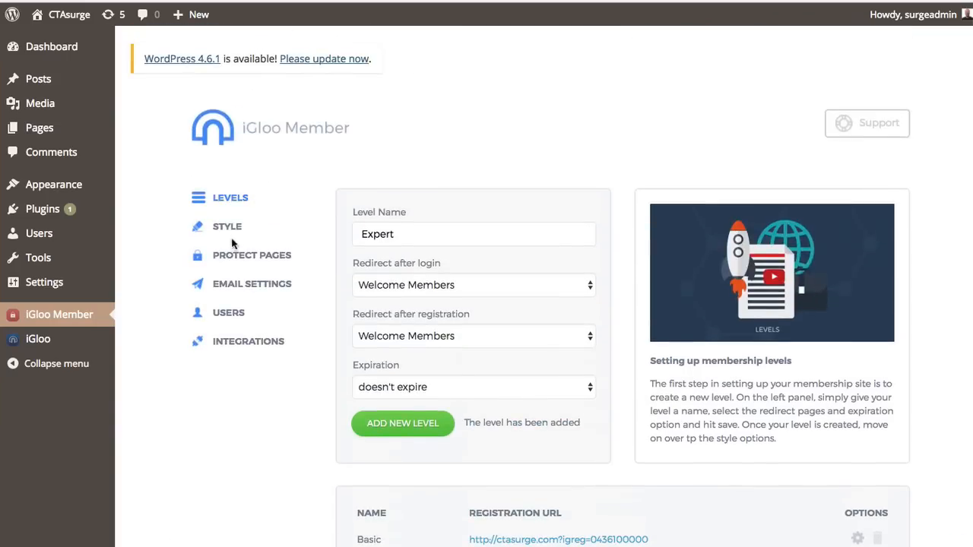
# - Go to Style and review the Login Page's Simple Style, background image and colour options
pyautogui.click(225, 228)
pyautogui.scroll(-2, 342, 296)
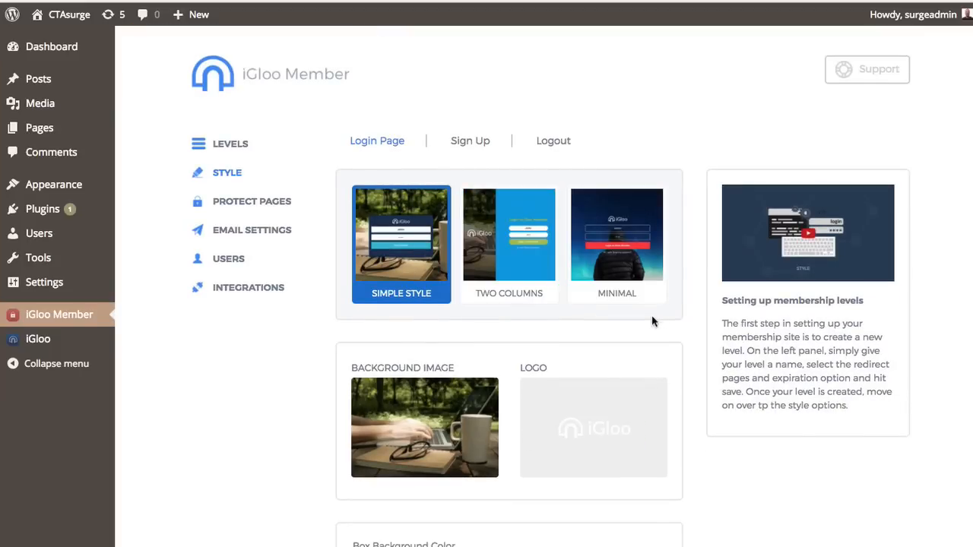
pyautogui.scroll(-1, 296, 349)
pyautogui.scroll(-3, 297, 350)
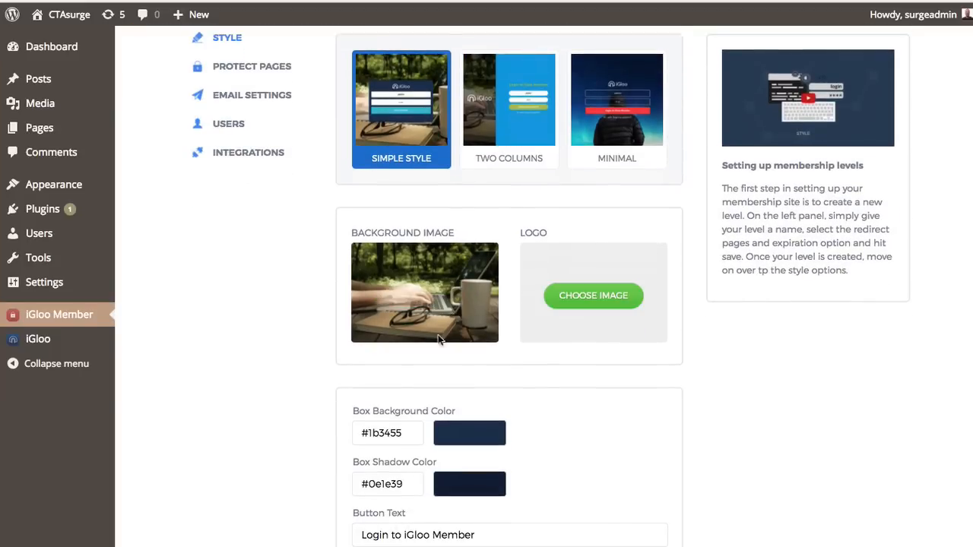
pyautogui.scroll(-8, 296, 352)
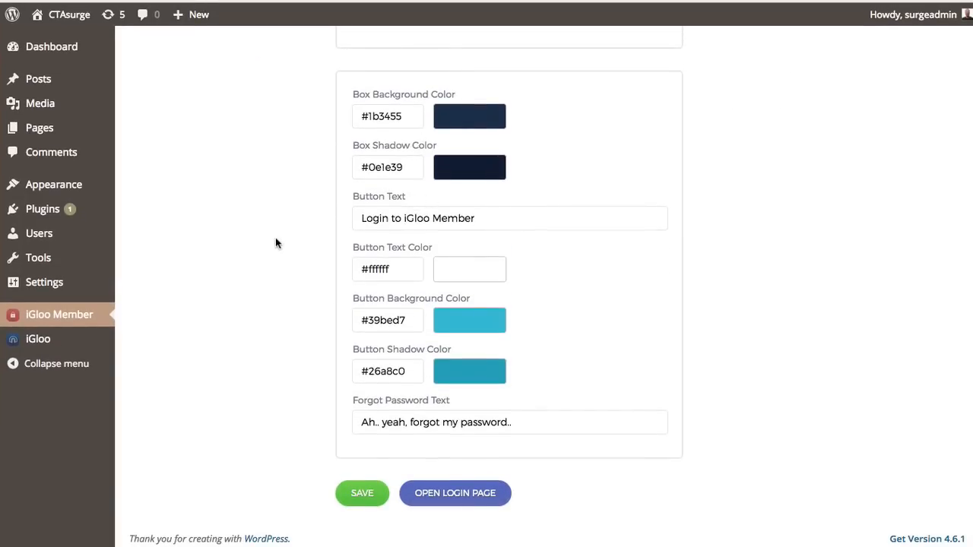
pyautogui.scroll(10, 279, 236)
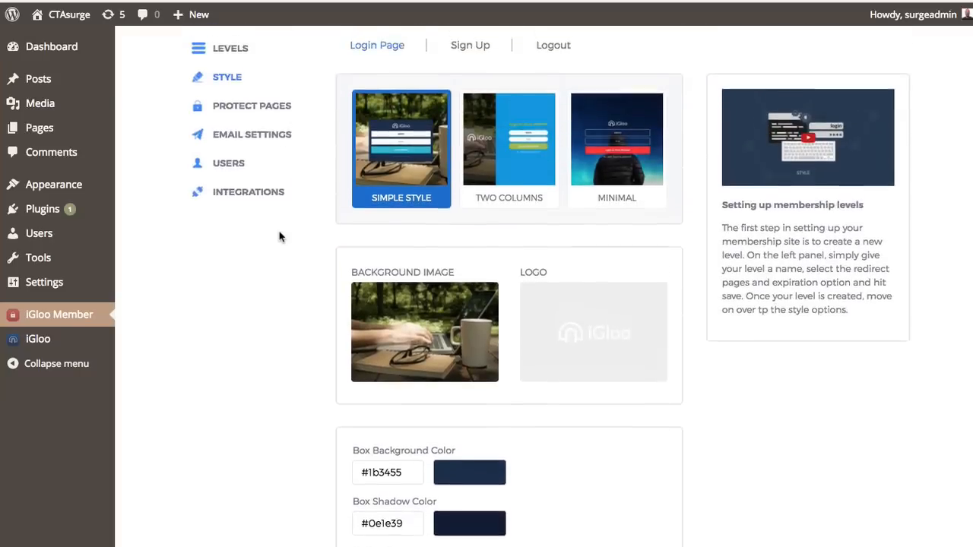
pyautogui.scroll(3, 285, 220)
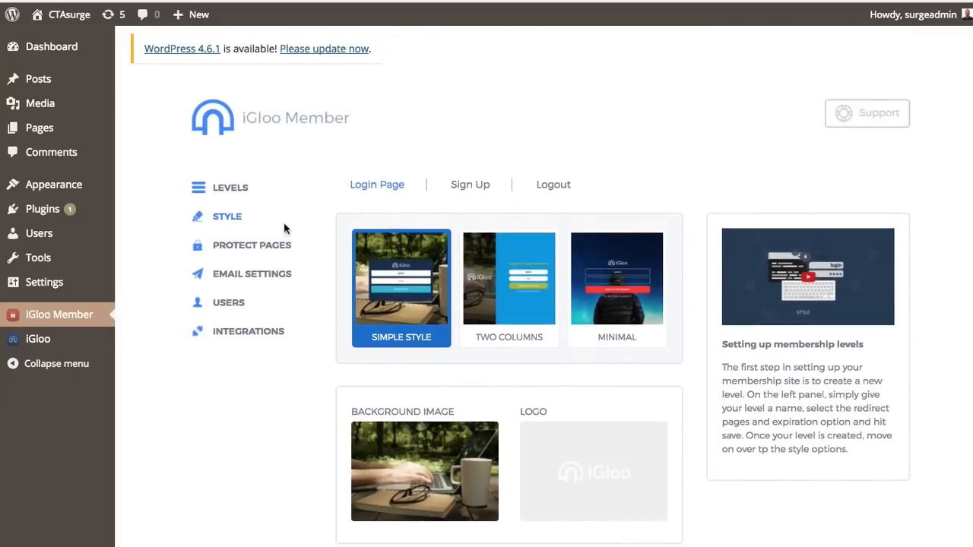
# - In Protect Pages, choose the Add Level bulk action with the Basic level
pyautogui.click(251, 245)
pyautogui.scroll(-3, 299, 202)
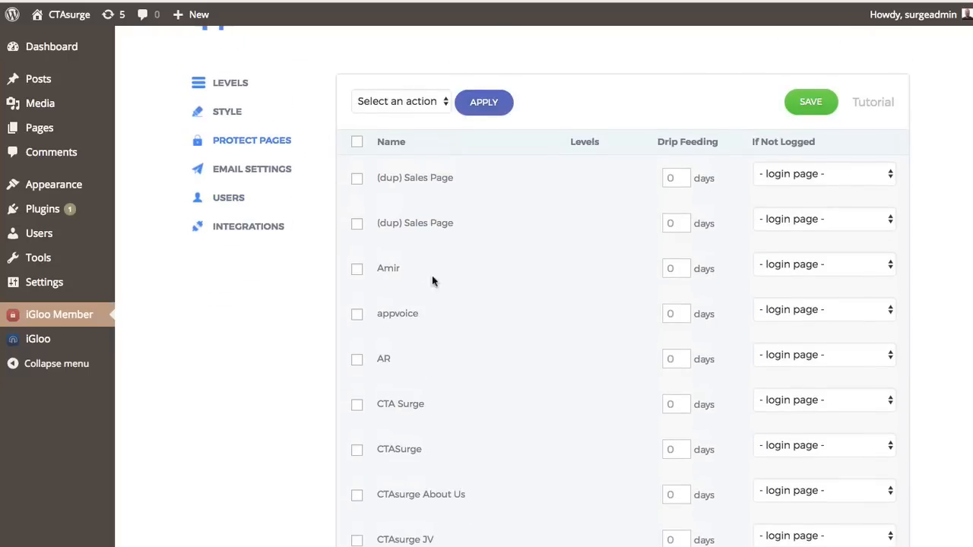
pyautogui.scroll(-8, 438, 258)
pyautogui.scroll(8, 427, 298)
pyautogui.click(420, 88)
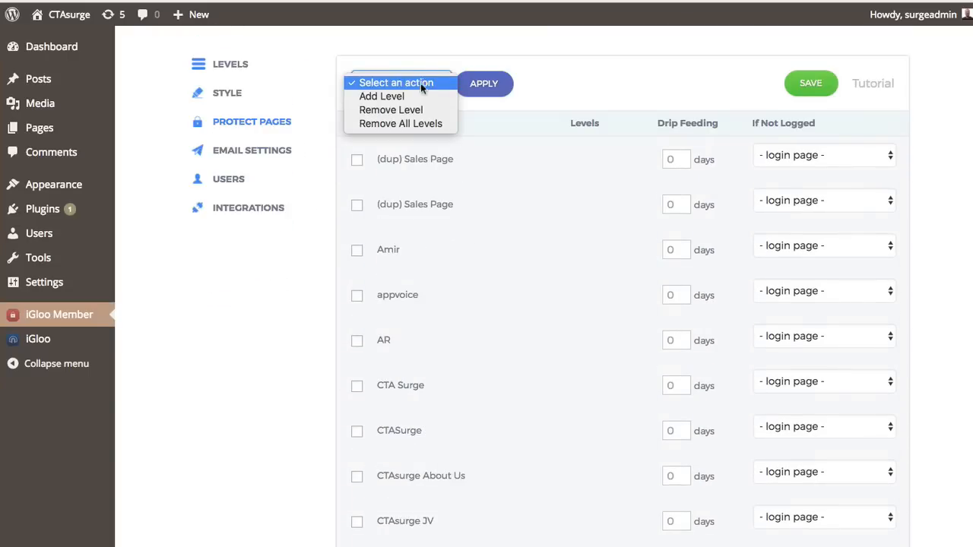
pyautogui.click(415, 96)
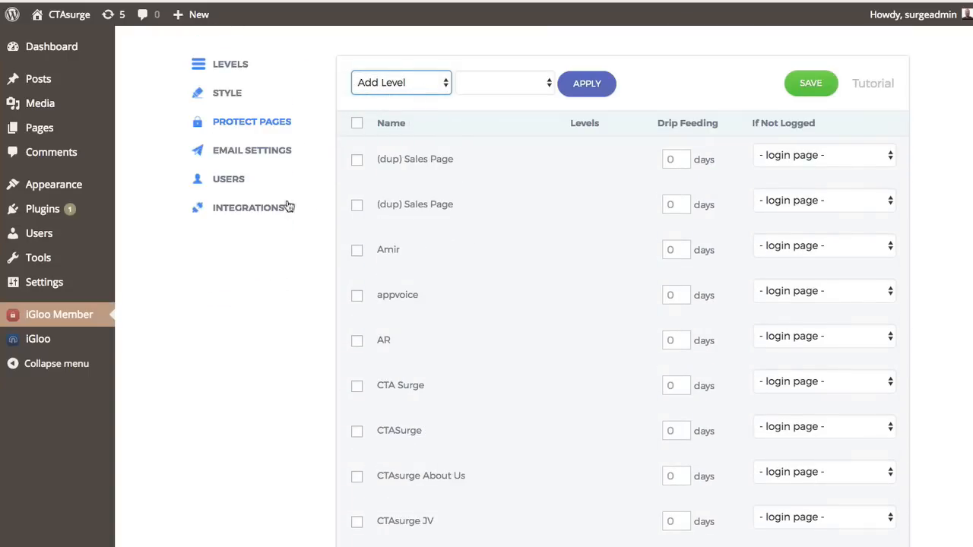
pyautogui.scroll(-10, 337, 279)
pyautogui.scroll(-5, 338, 282)
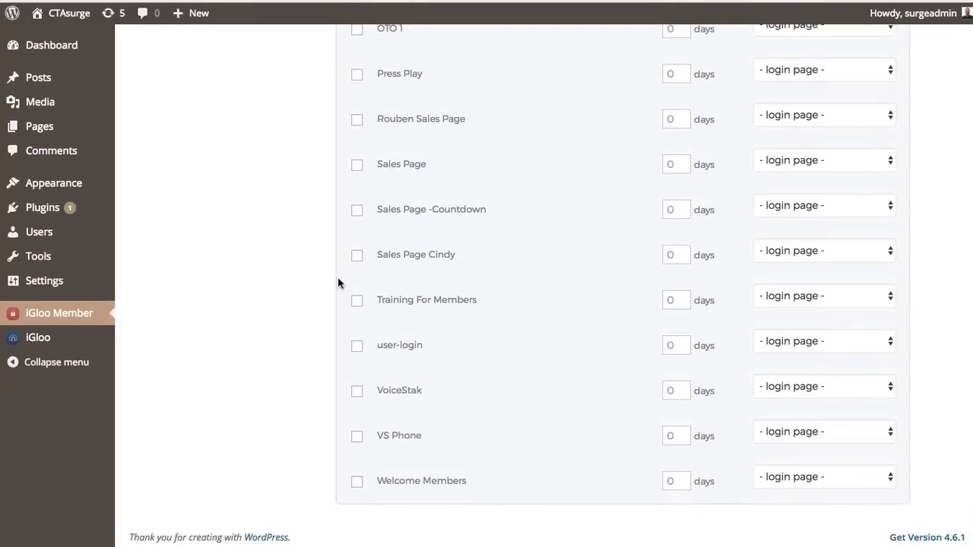
pyautogui.scroll(12, 269, 380)
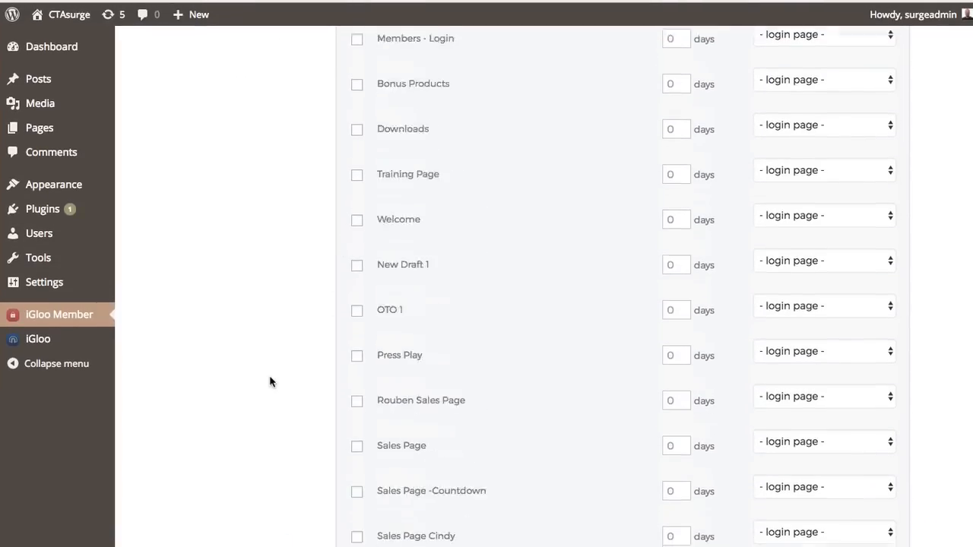
pyautogui.scroll(3, 269, 380)
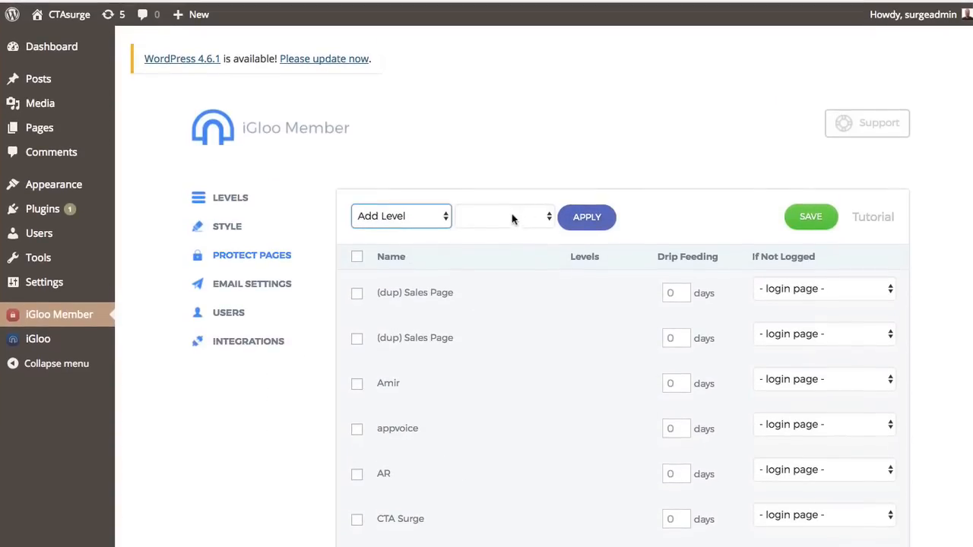
pyautogui.click(511, 217)
pyautogui.click(499, 230)
# - Tick Training For Members, apply the Basic level to the ticked pages, and save
pyautogui.scroll(-15, 267, 419)
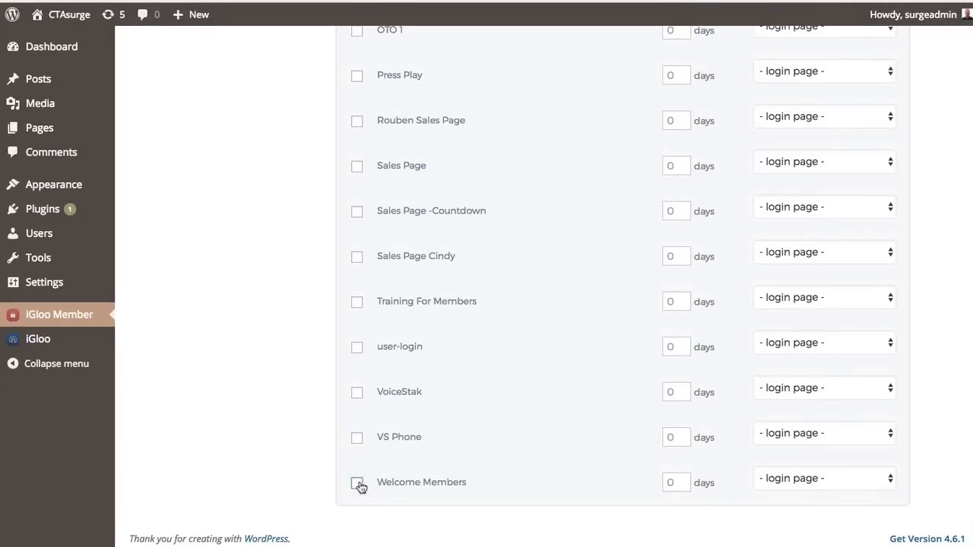
pyautogui.click(358, 304)
pyautogui.scroll(15, 304, 322)
pyautogui.click(604, 168)
pyautogui.scroll(-15, 590, 222)
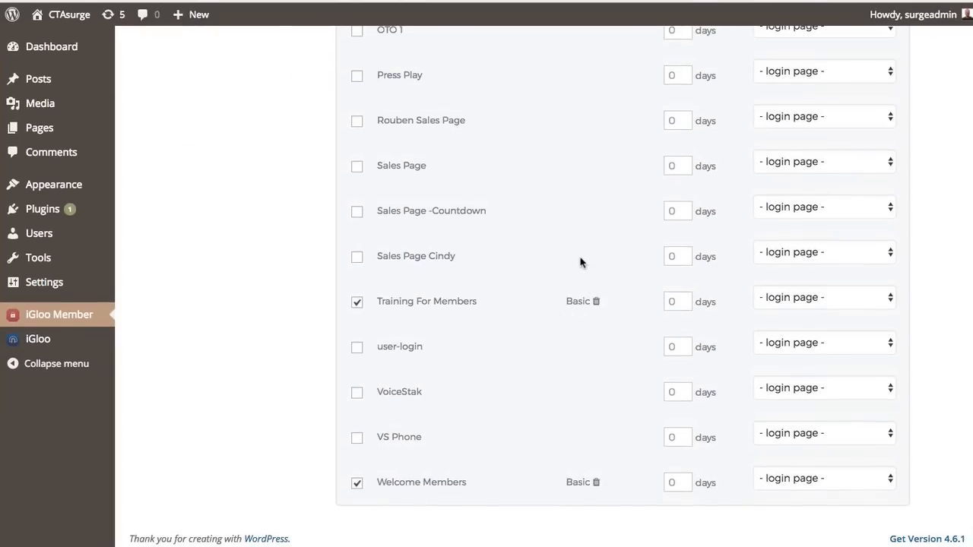
pyautogui.scroll(15, 580, 262)
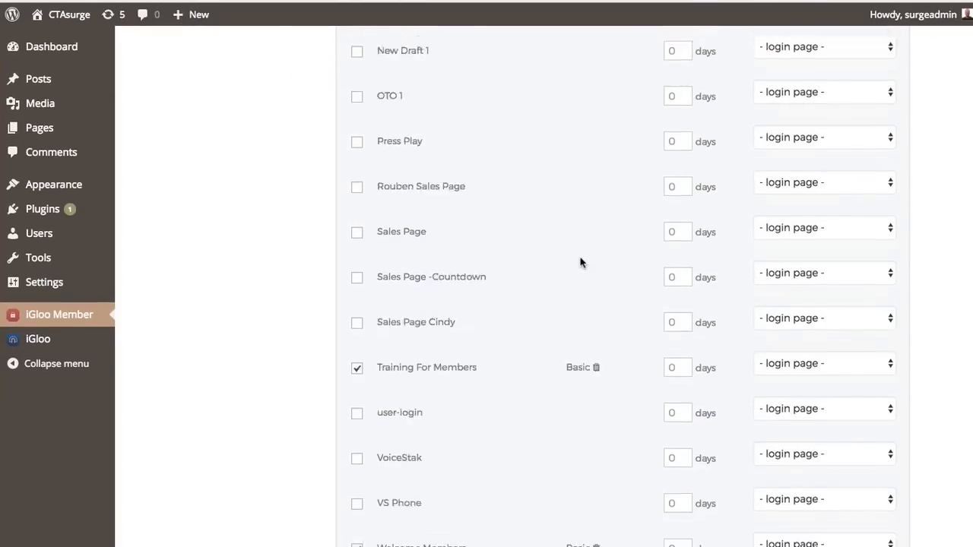
pyautogui.click(805, 220)
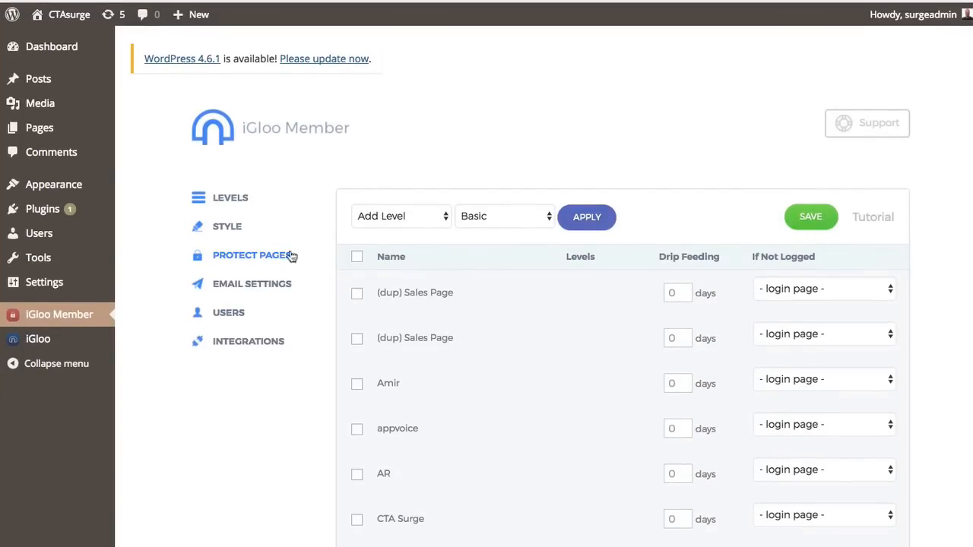
pyautogui.click(259, 286)
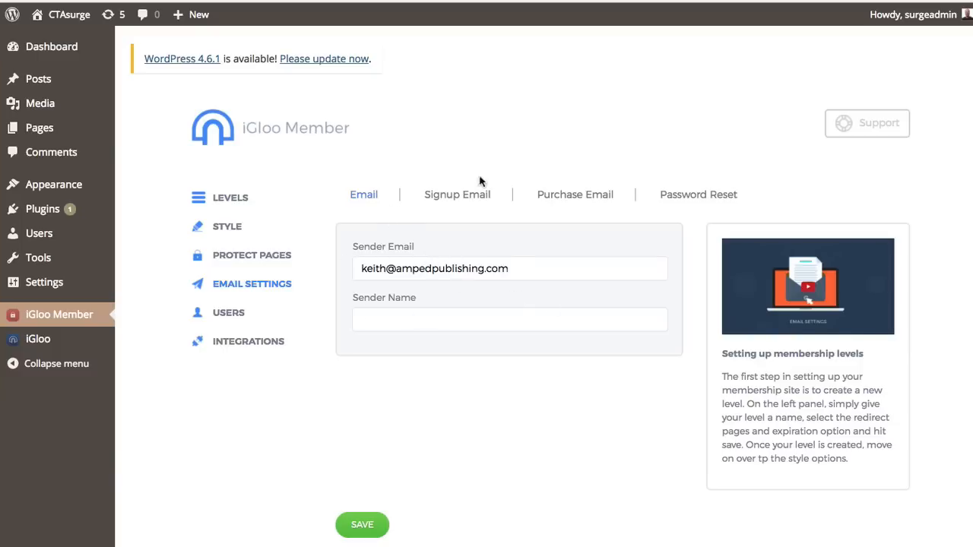
# - Look over the signup and password reset email templates, then go to the Users page
pyautogui.click(460, 195)
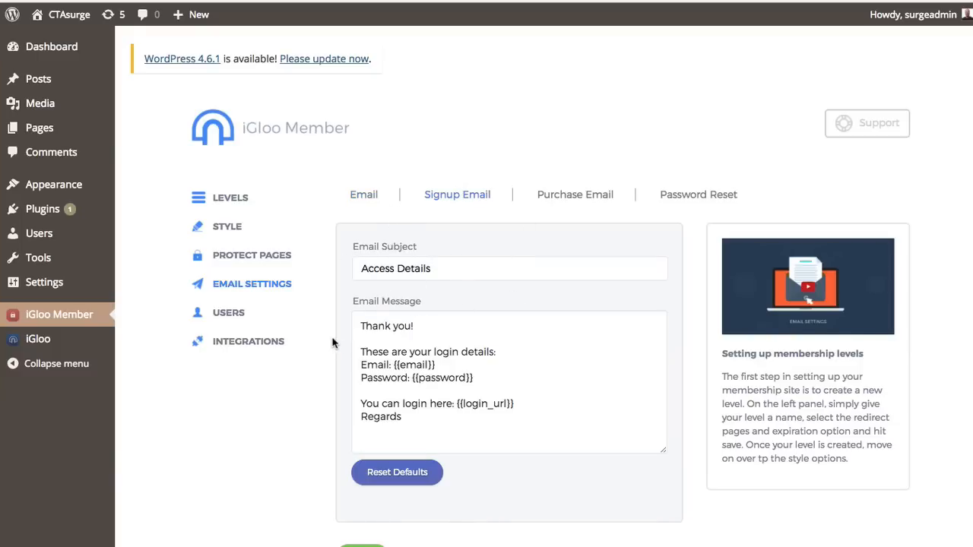
pyautogui.scroll(-2, 337, 344)
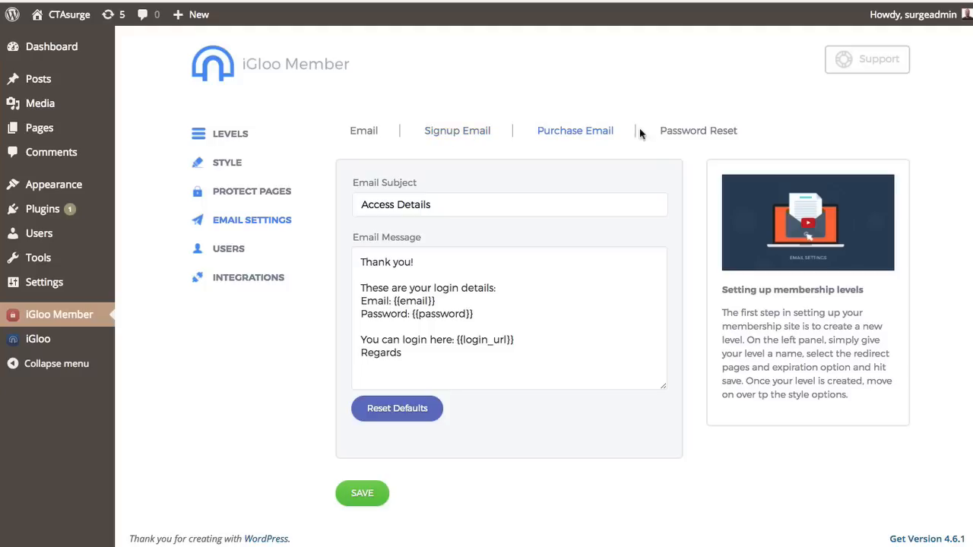
pyautogui.click(686, 132)
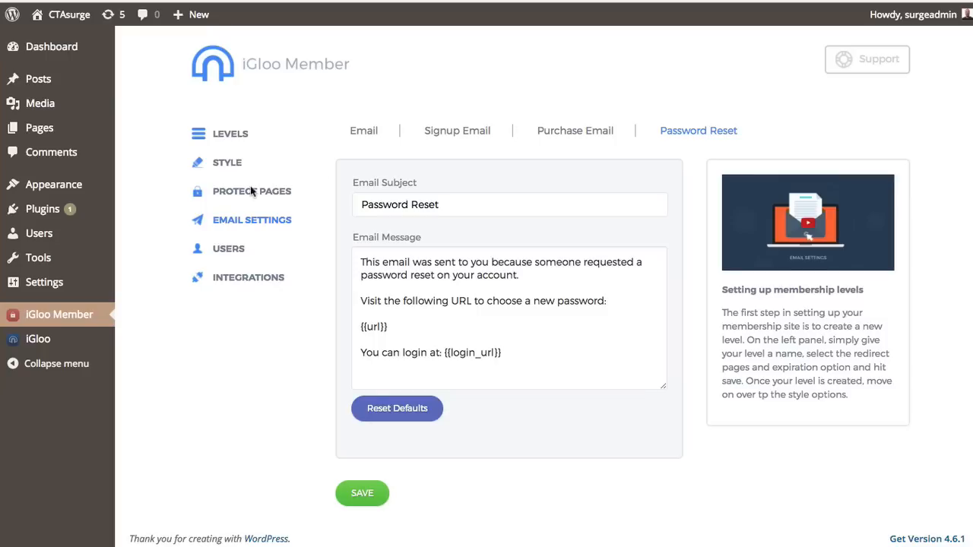
pyautogui.click(232, 250)
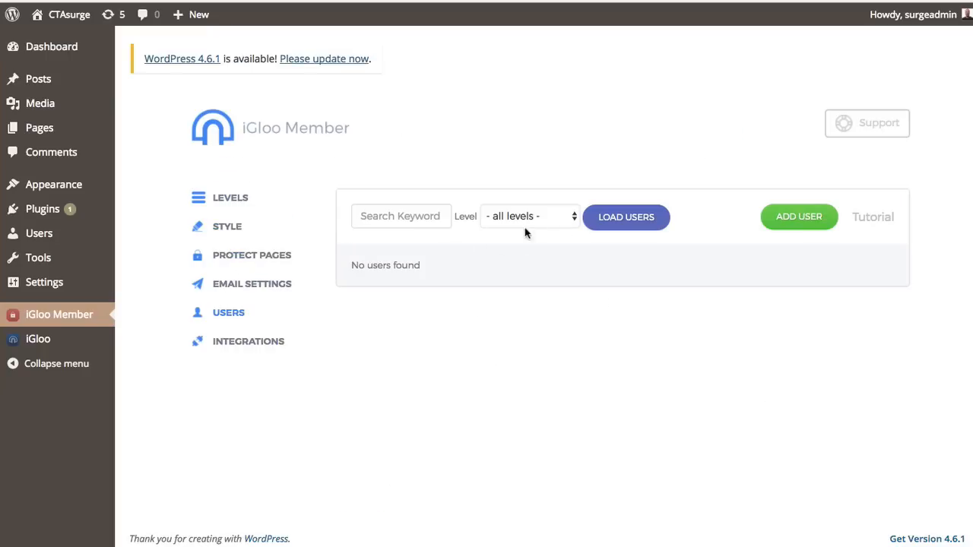
# - Load the members list and check the test member's Basic level details without changes
pyautogui.click(620, 222)
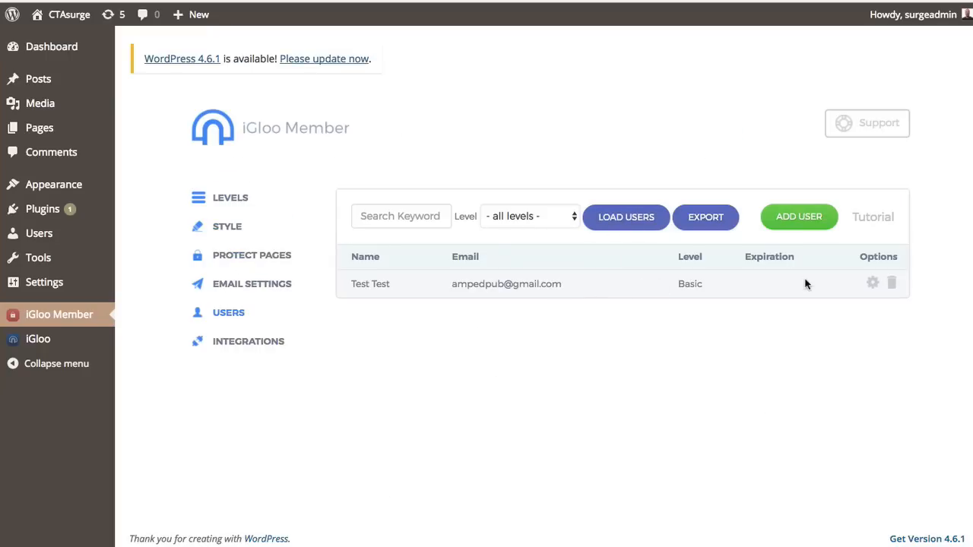
pyautogui.click(872, 282)
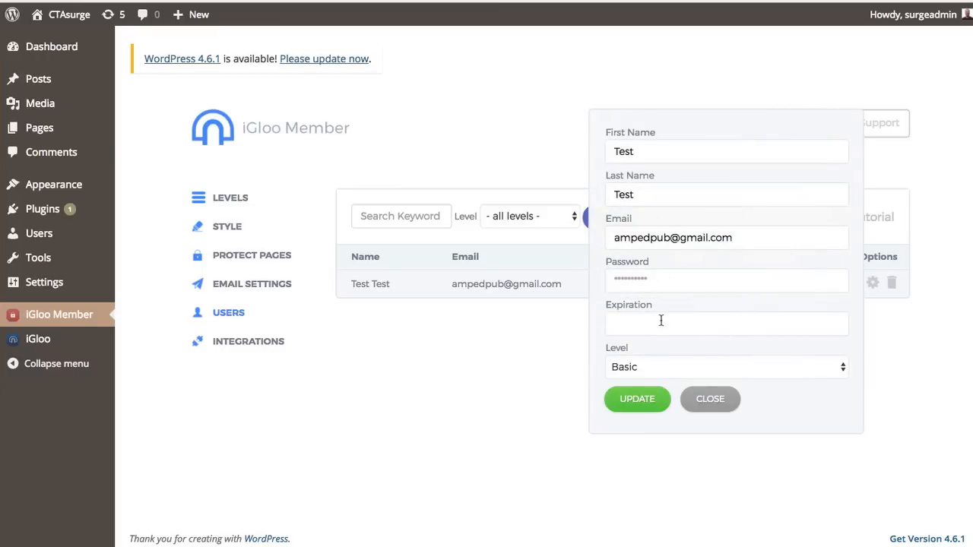
pyautogui.click(715, 400)
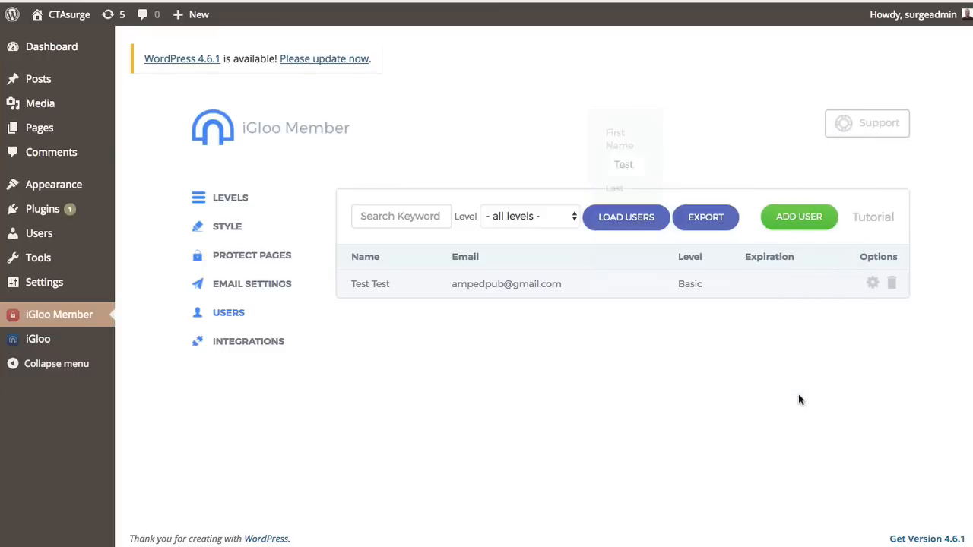
# - In Integrations, view the PayPal IPN URL, then return to the JVZoo level URLs
pyautogui.click(252, 342)
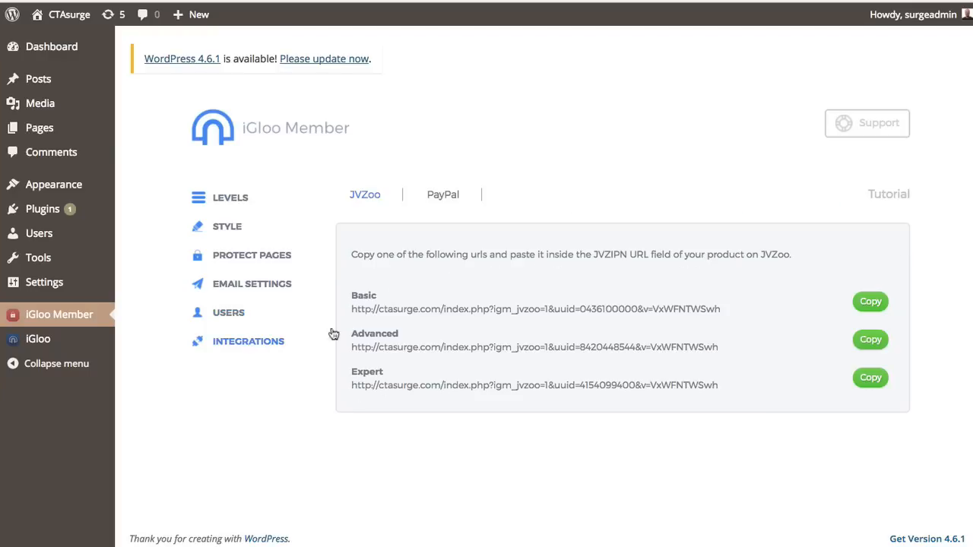
pyautogui.click(445, 200)
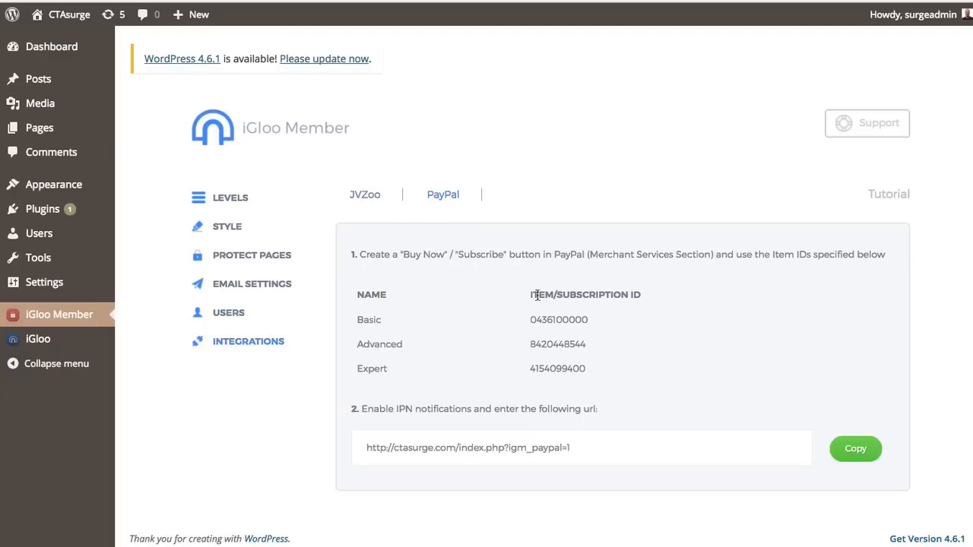
pyautogui.moveTo(386, 448); pyautogui.dragTo(549, 448)
pyautogui.click(601, 448)
pyautogui.click(374, 201)
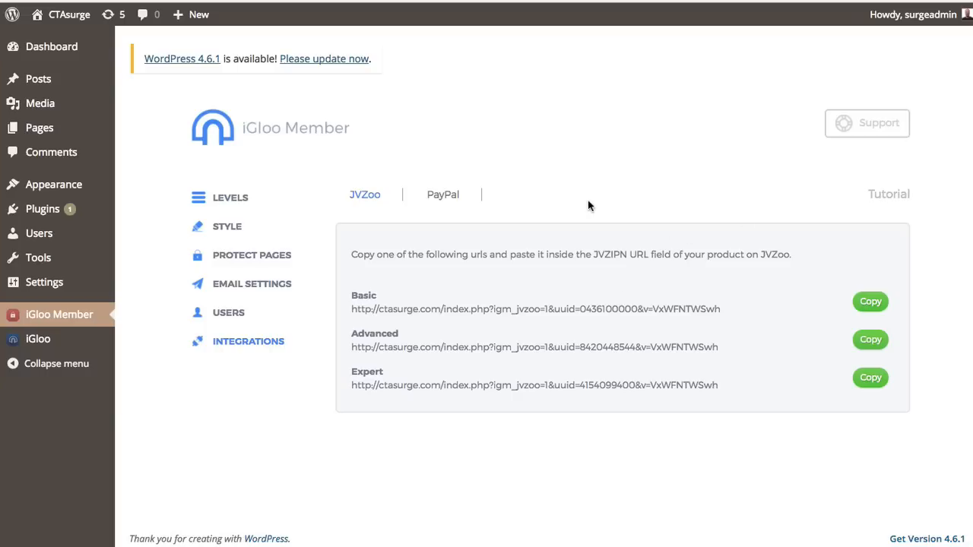
pyautogui.click(241, 201)
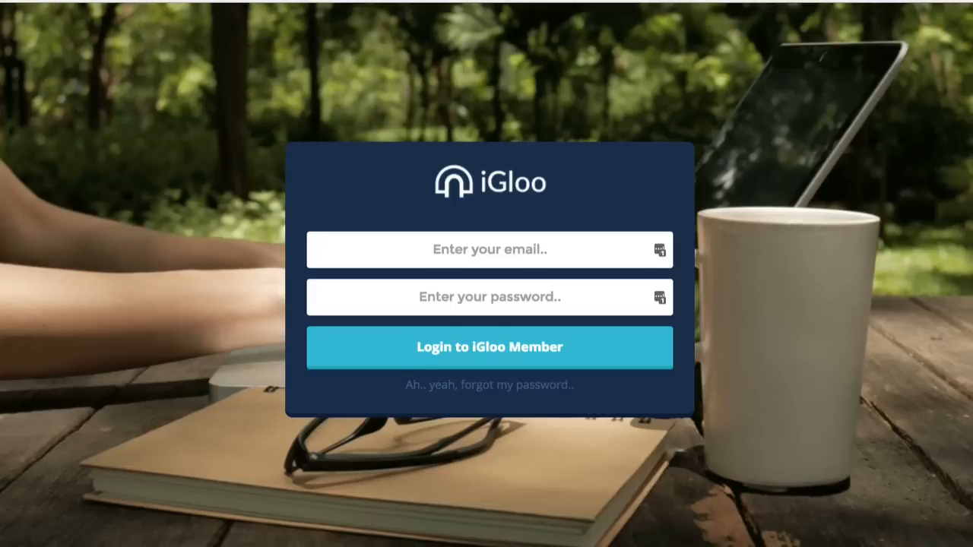
# - Log in to the members area with the test member's email and password
pyautogui.click(423, 252)
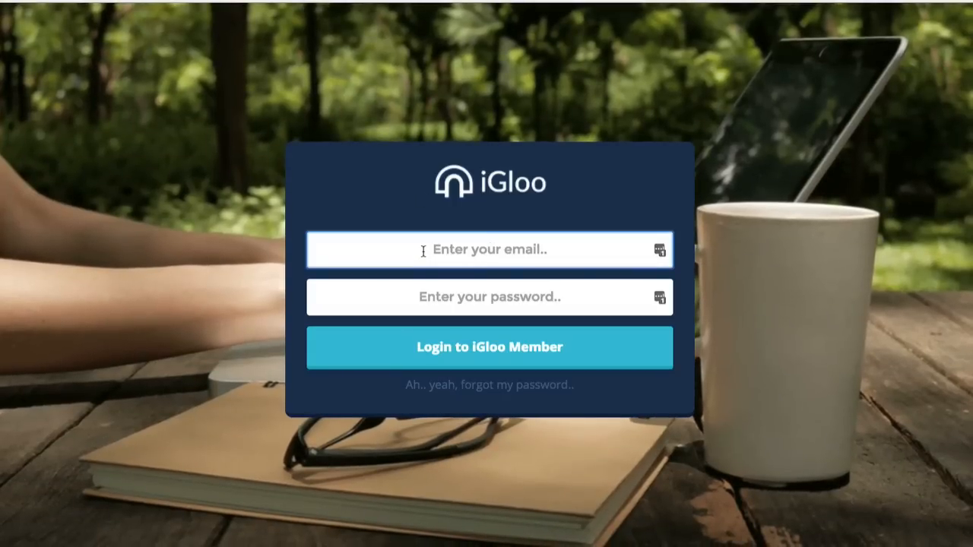
pyautogui.press('Tab')
pyautogui.write('****')
pyautogui.click(498, 370)
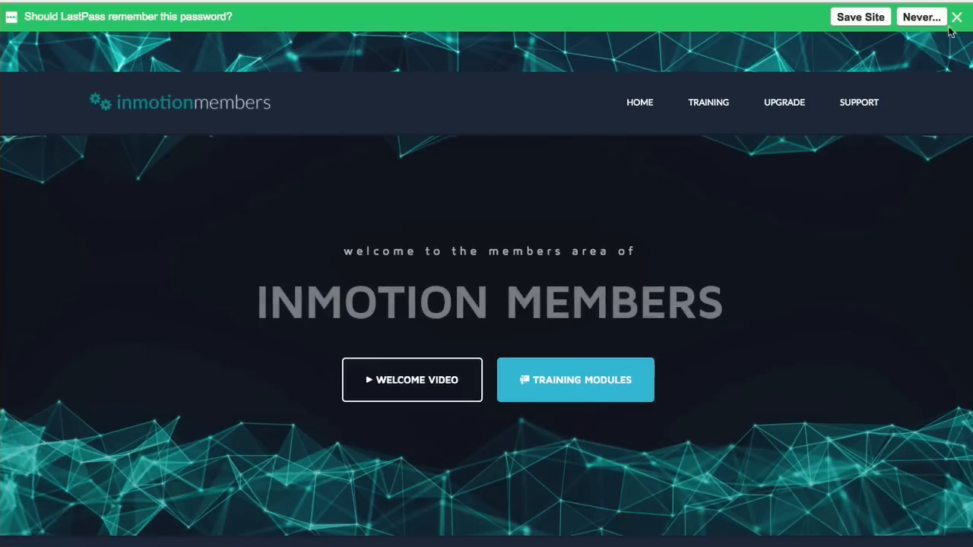
pyautogui.click(957, 17)
pyautogui.scroll(-10, 501, 187)
pyautogui.scroll(15, 501, 187)
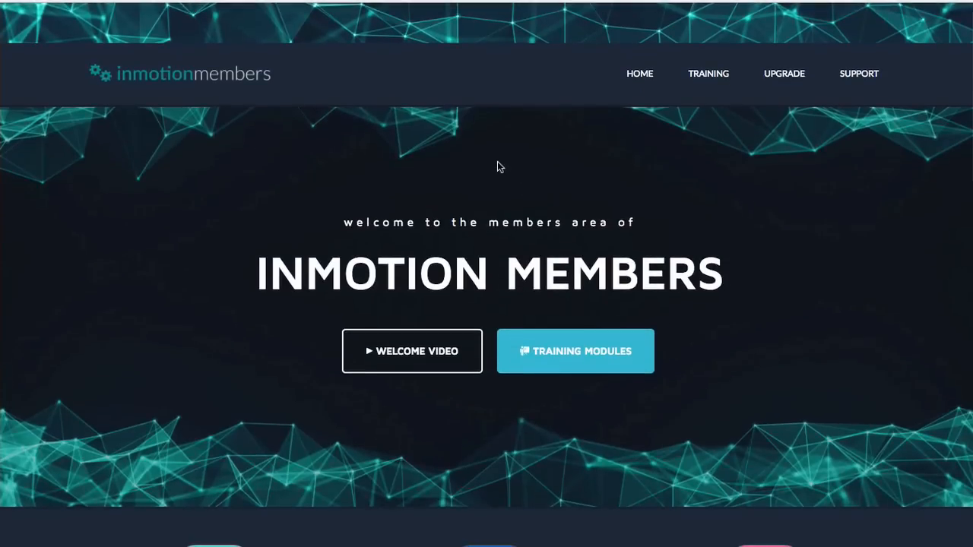
# - Open Training Modules and browse the Module One and Module Two lessons
pyautogui.click(598, 360)
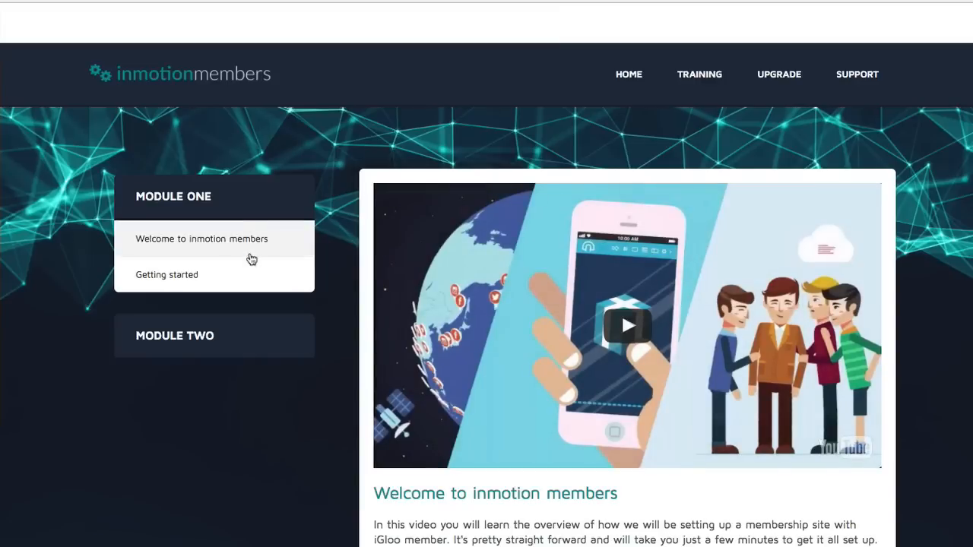
pyautogui.click(227, 276)
pyautogui.click(195, 341)
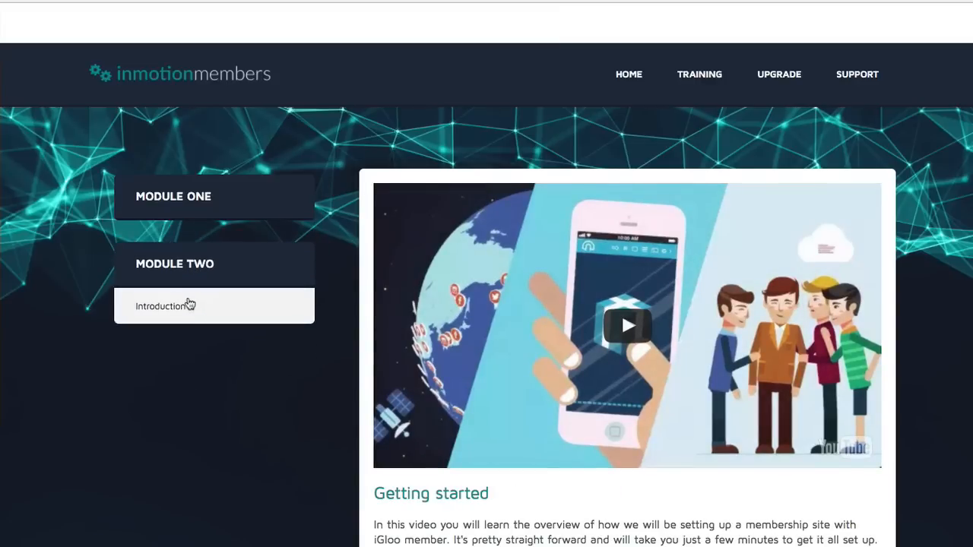
pyautogui.click(191, 305)
pyautogui.click(189, 202)
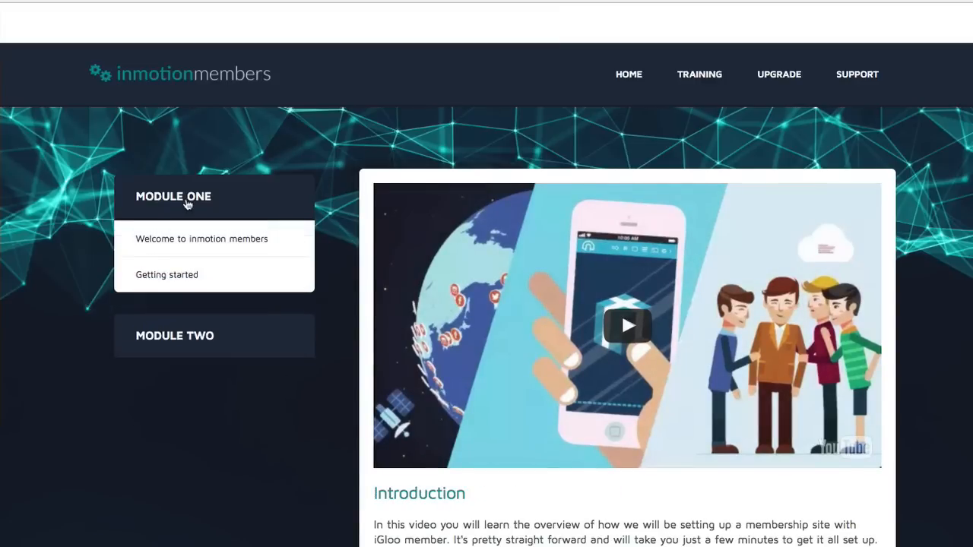
pyautogui.click(185, 283)
pyautogui.click(195, 240)
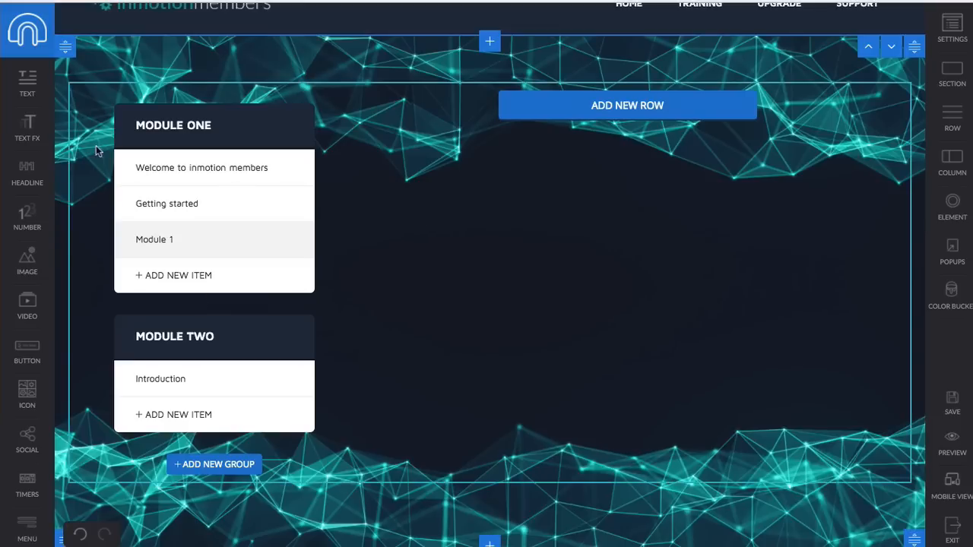
# - Exit the Training page editor without saving, back to the Membership campaign page list
pyautogui.click(24, 37)
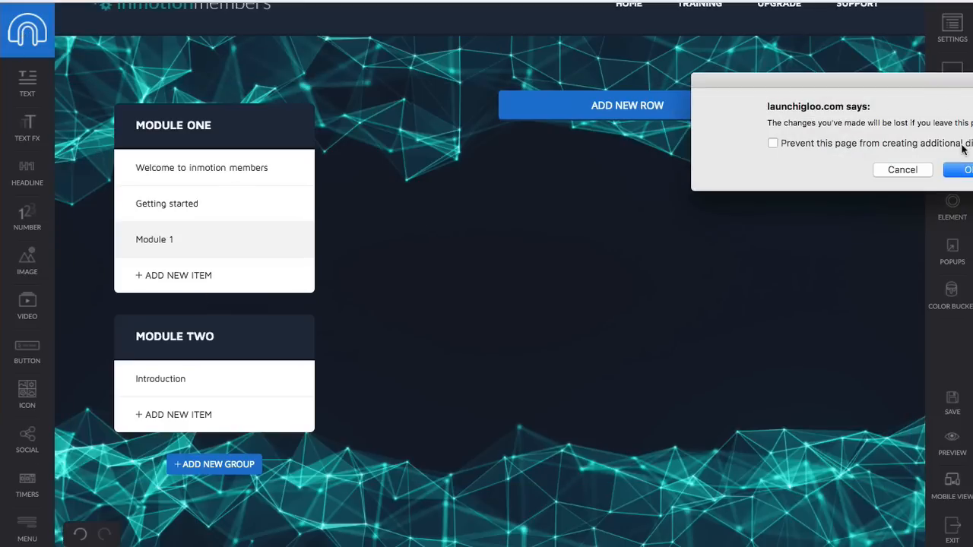
pyautogui.click(960, 169)
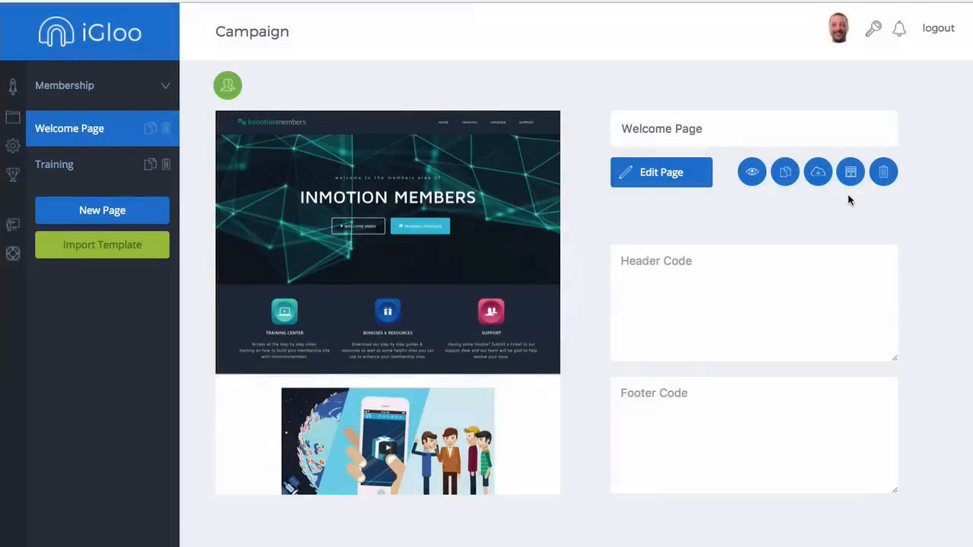